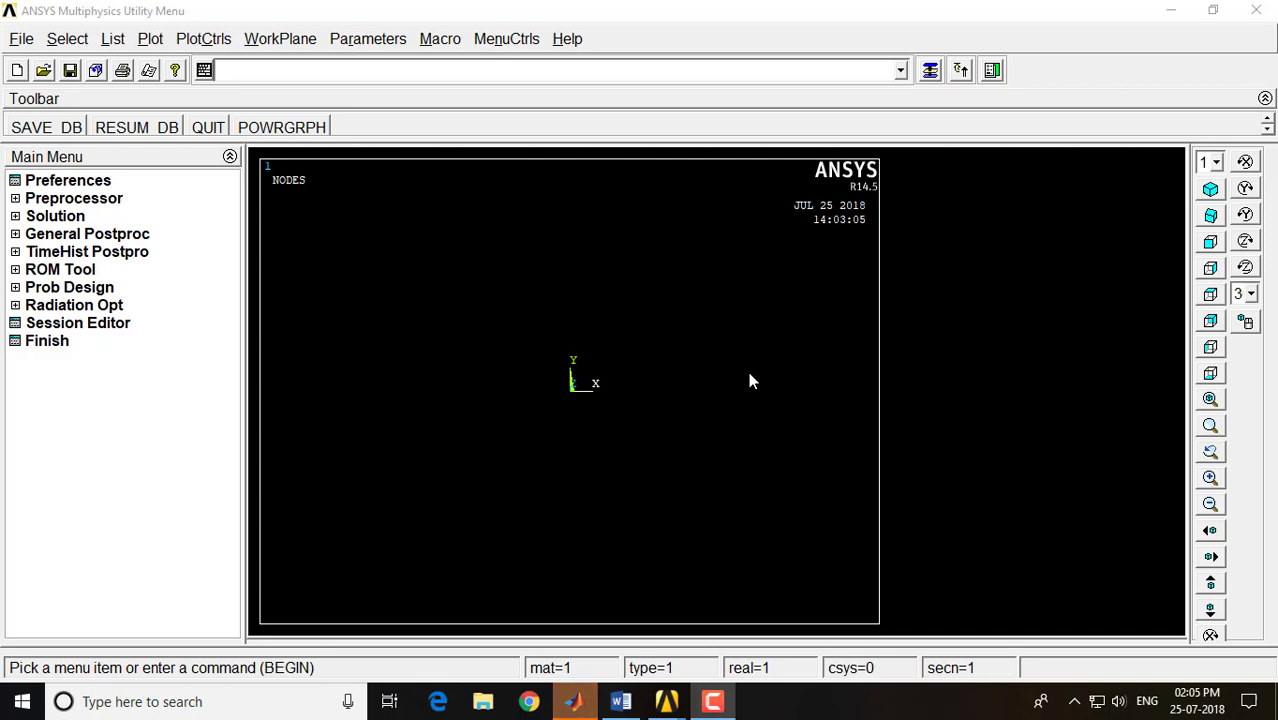
Switch to Word and review the truss exercise's elastic modulus, Poisson's ratio and cross-sectional area
left_click(620, 701)
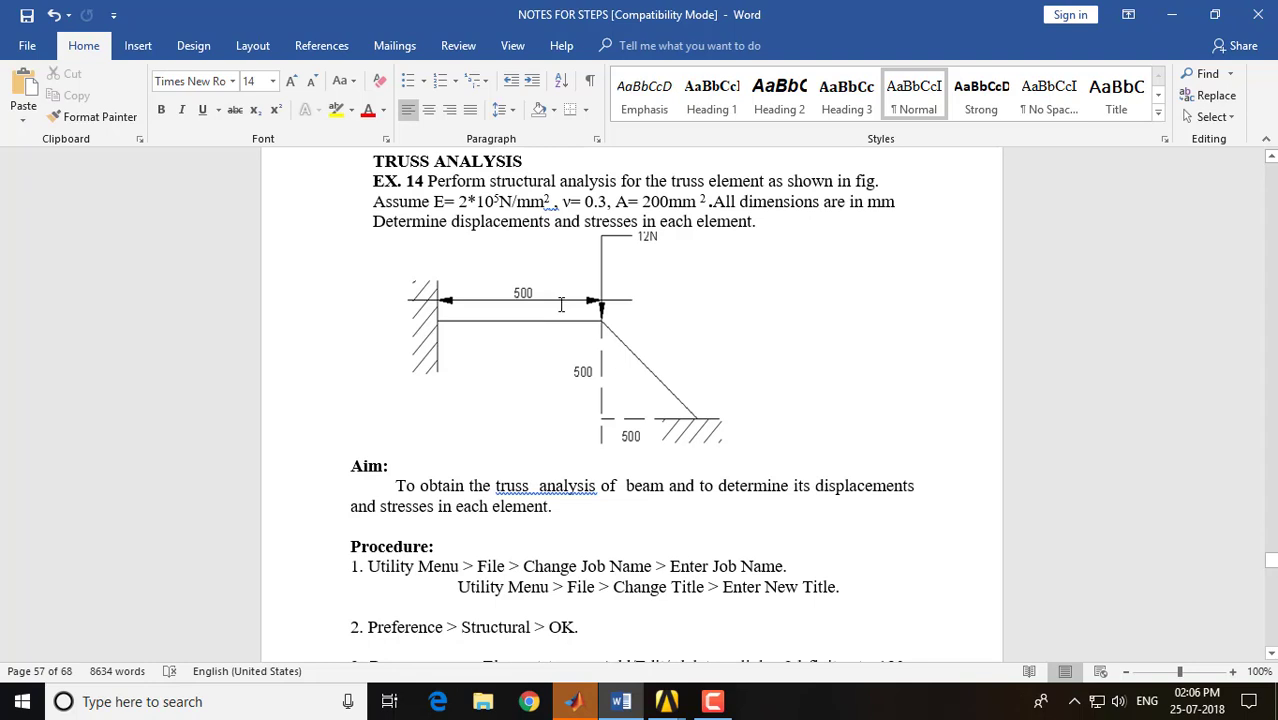
left_click_drag(433, 202, 429, 202)
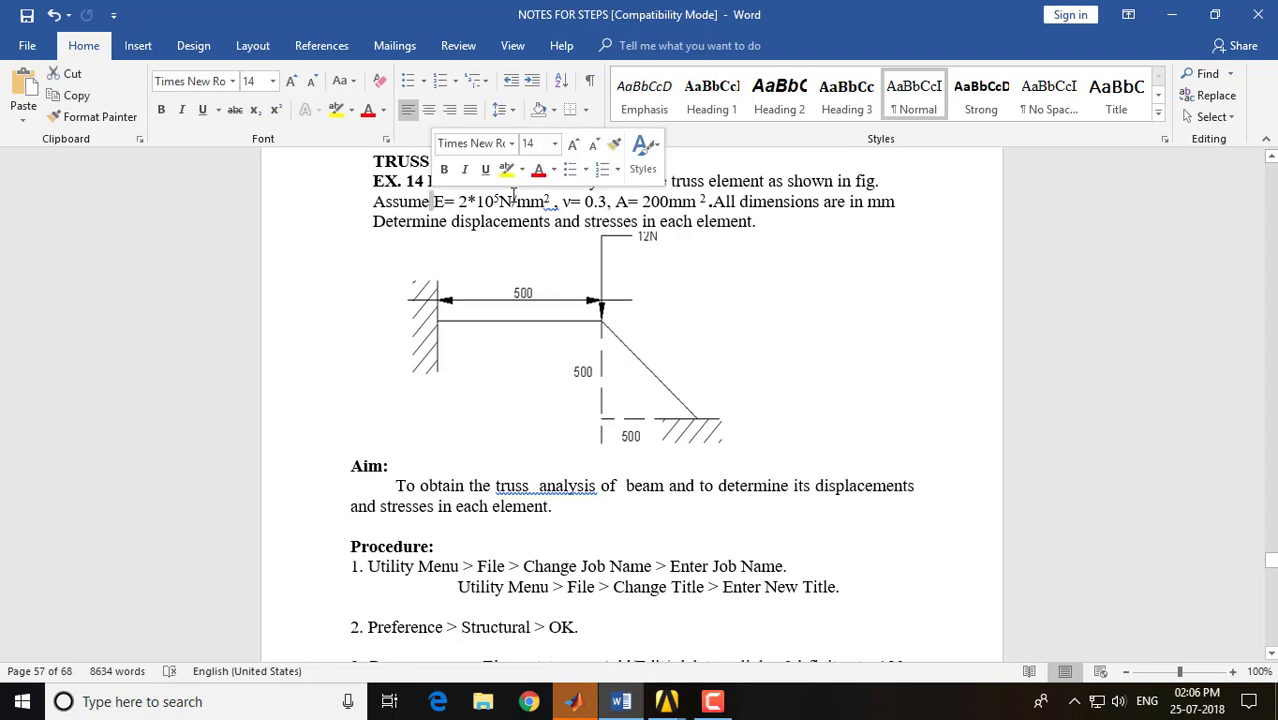
left_click(585, 202)
left_click(631, 203)
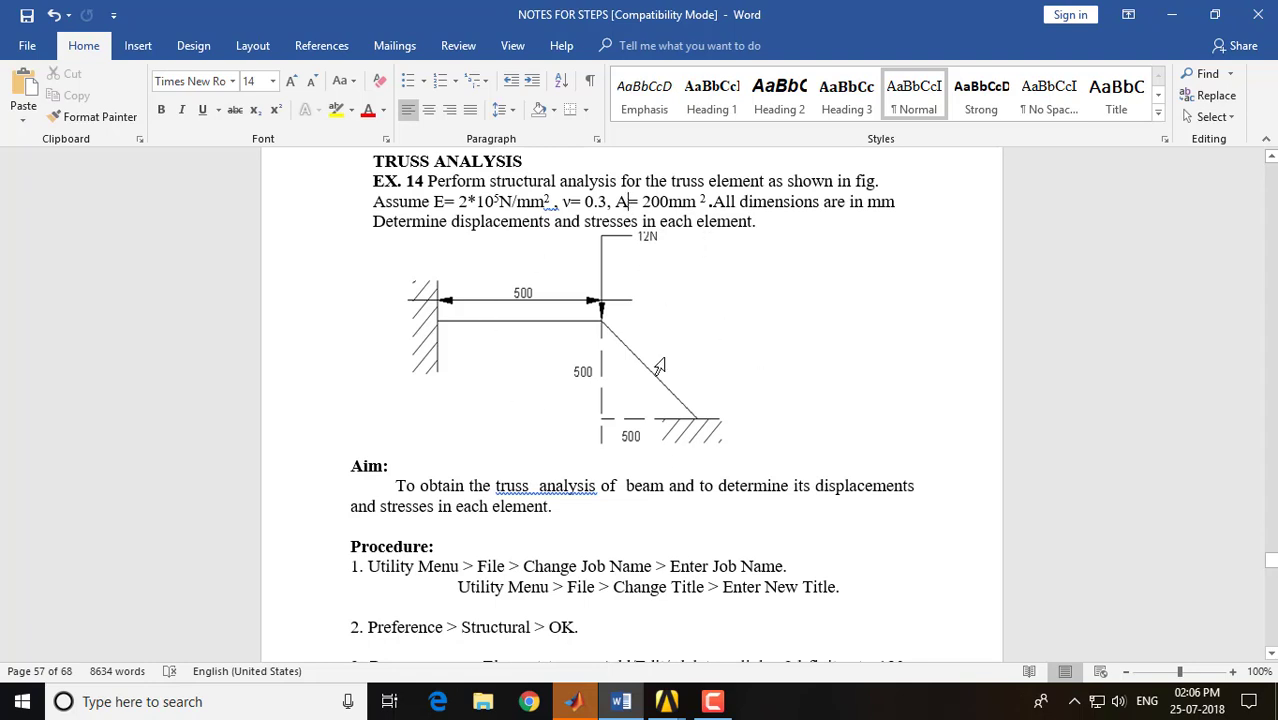
Switch to ANSYS and limit the GUI filtering preferences to the Structural discipline
left_click(666, 701)
left_click(724, 641)
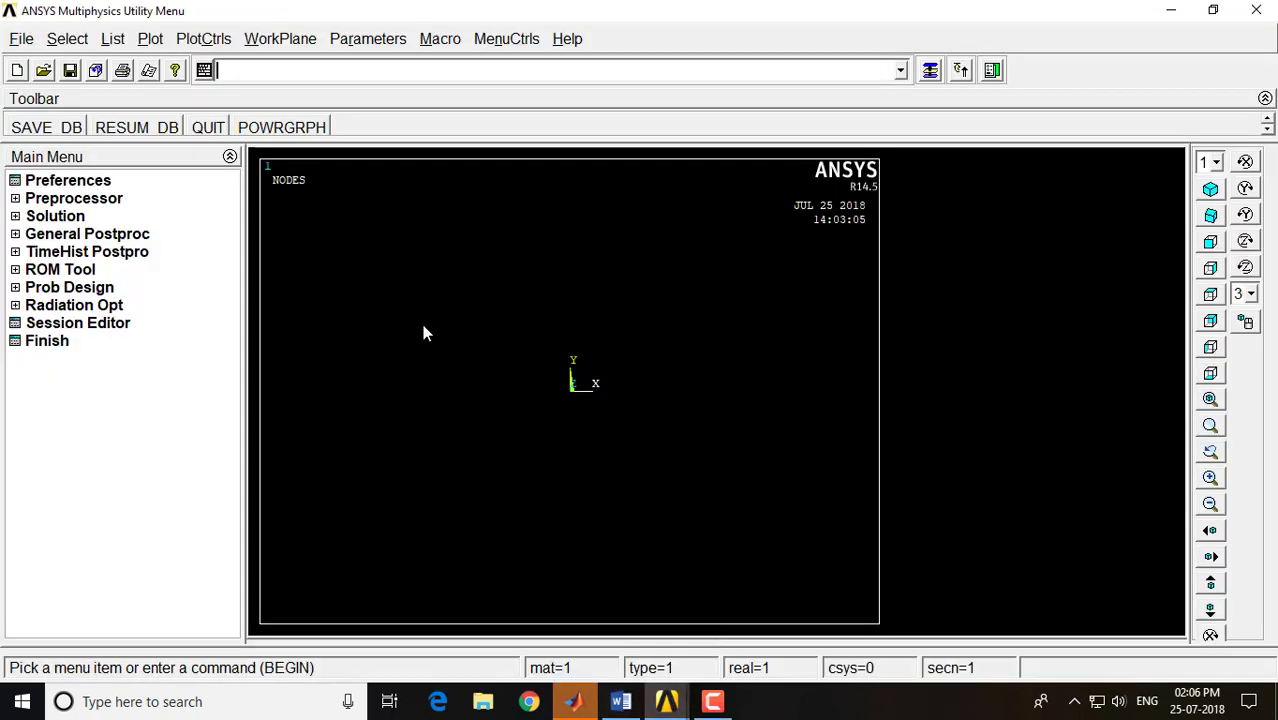
left_click(60, 183)
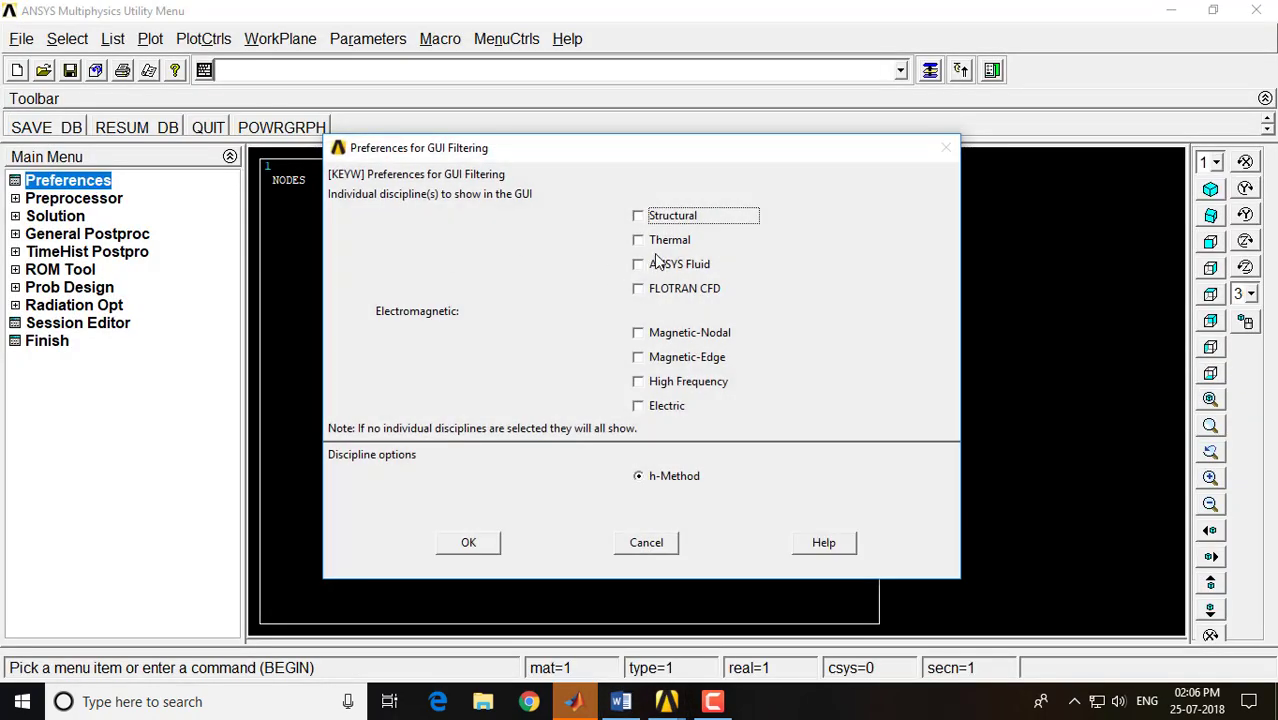
left_click(657, 218)
left_click(470, 541)
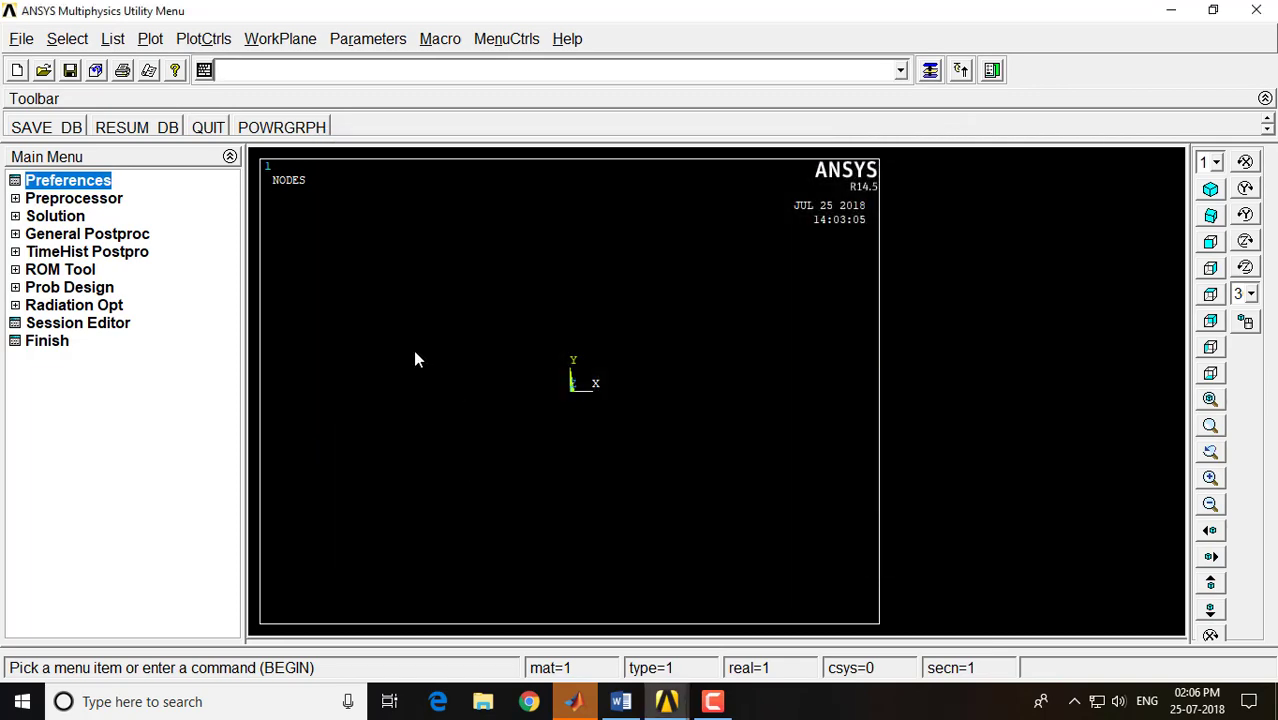
Define element type 1 as the structural Link 3D finit stn 180
left_click(108, 204)
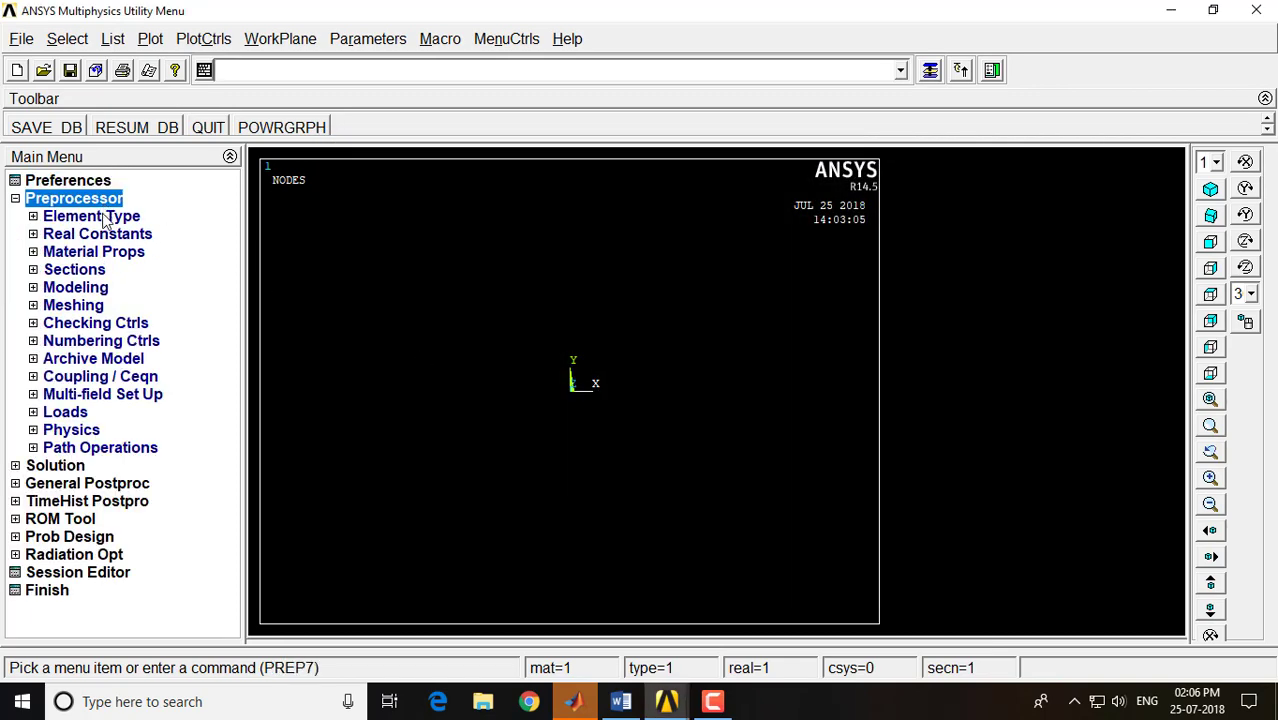
left_click(107, 219)
left_click(100, 233)
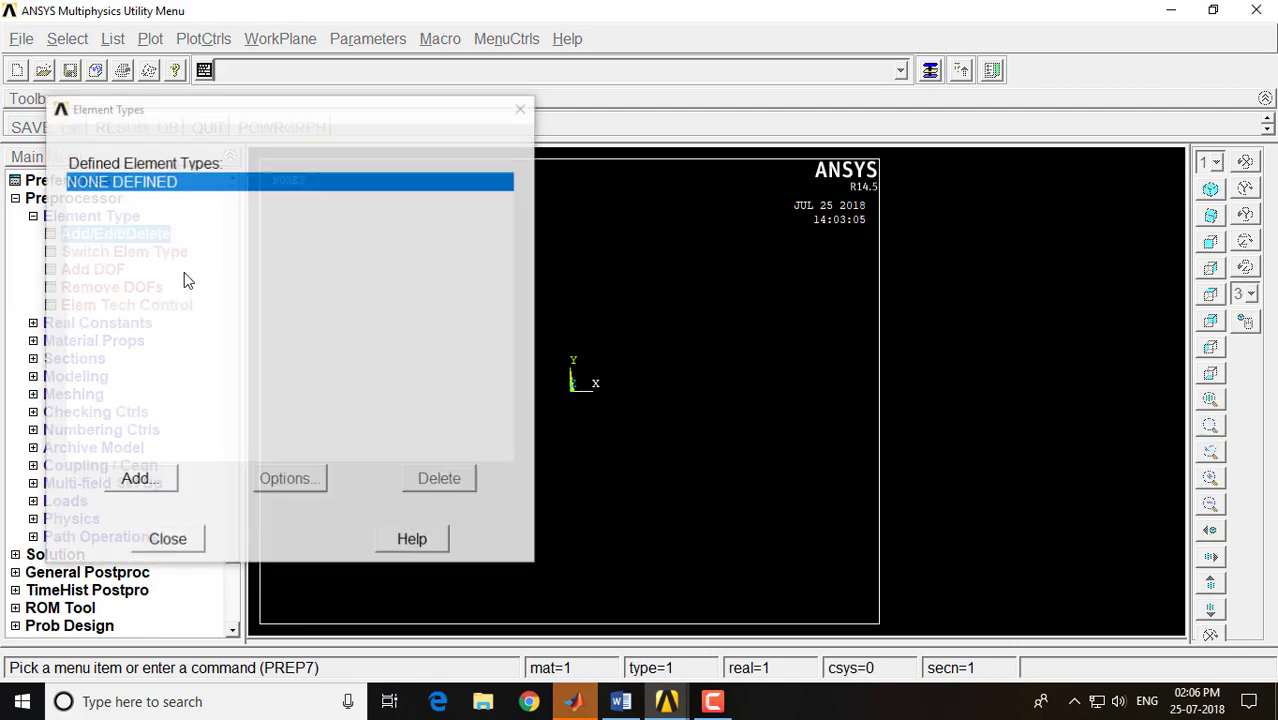
left_click(139, 479)
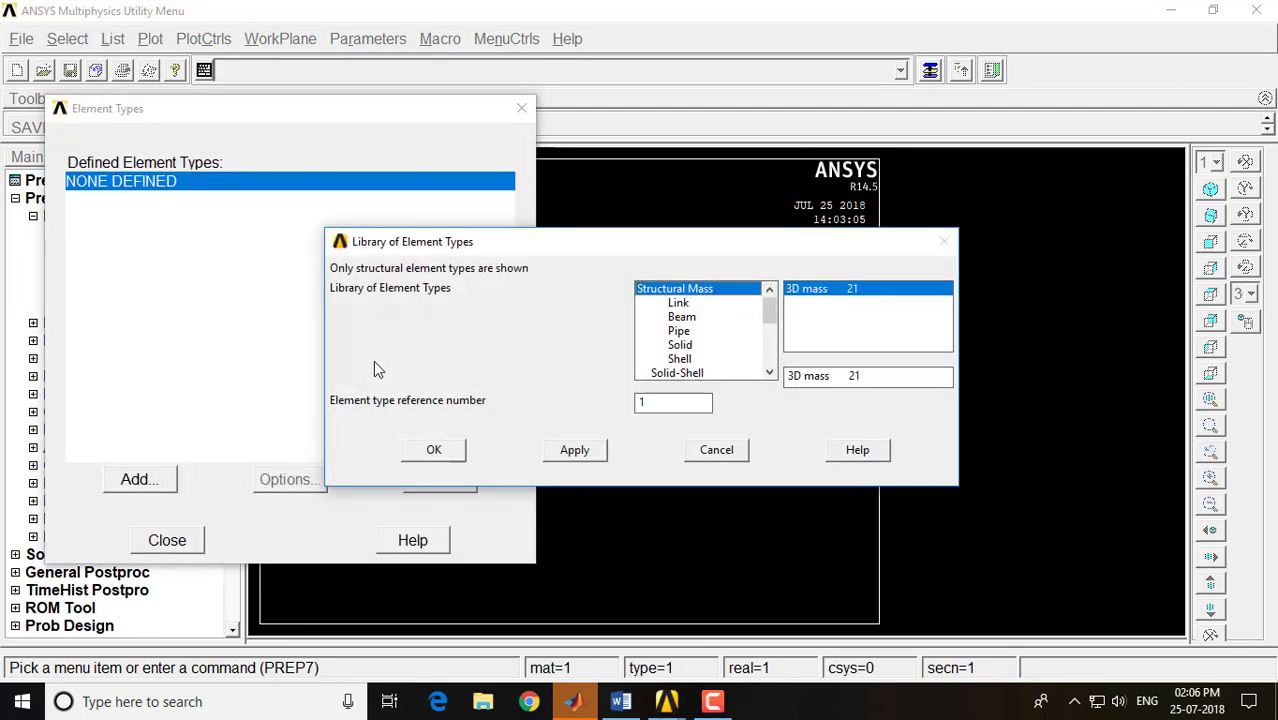
left_click(688, 306)
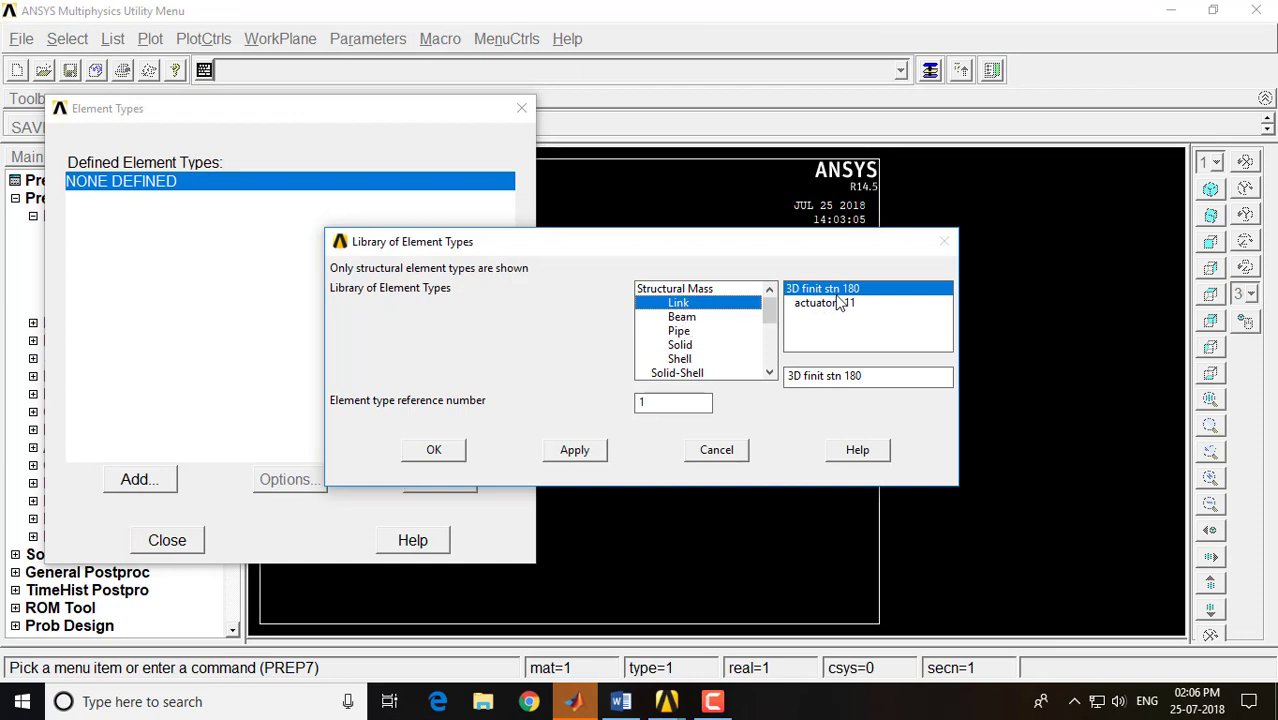
left_click(437, 450)
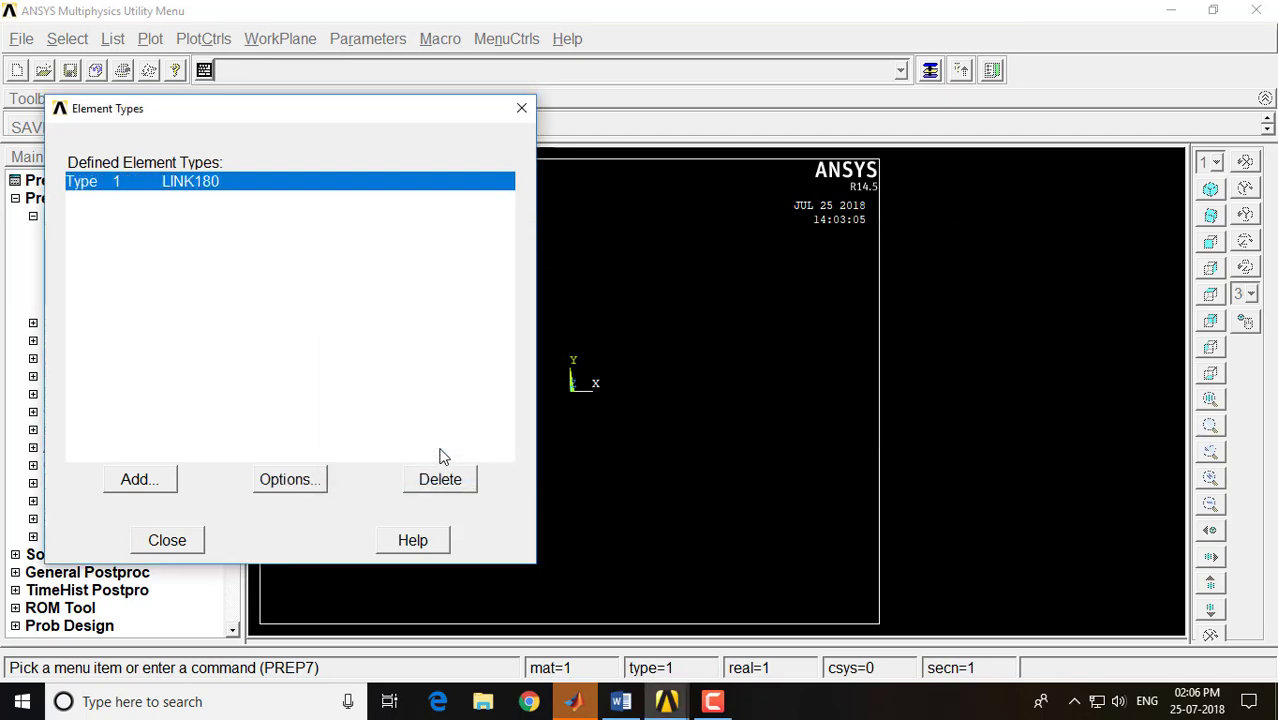
left_click(176, 545)
left_click(88, 218)
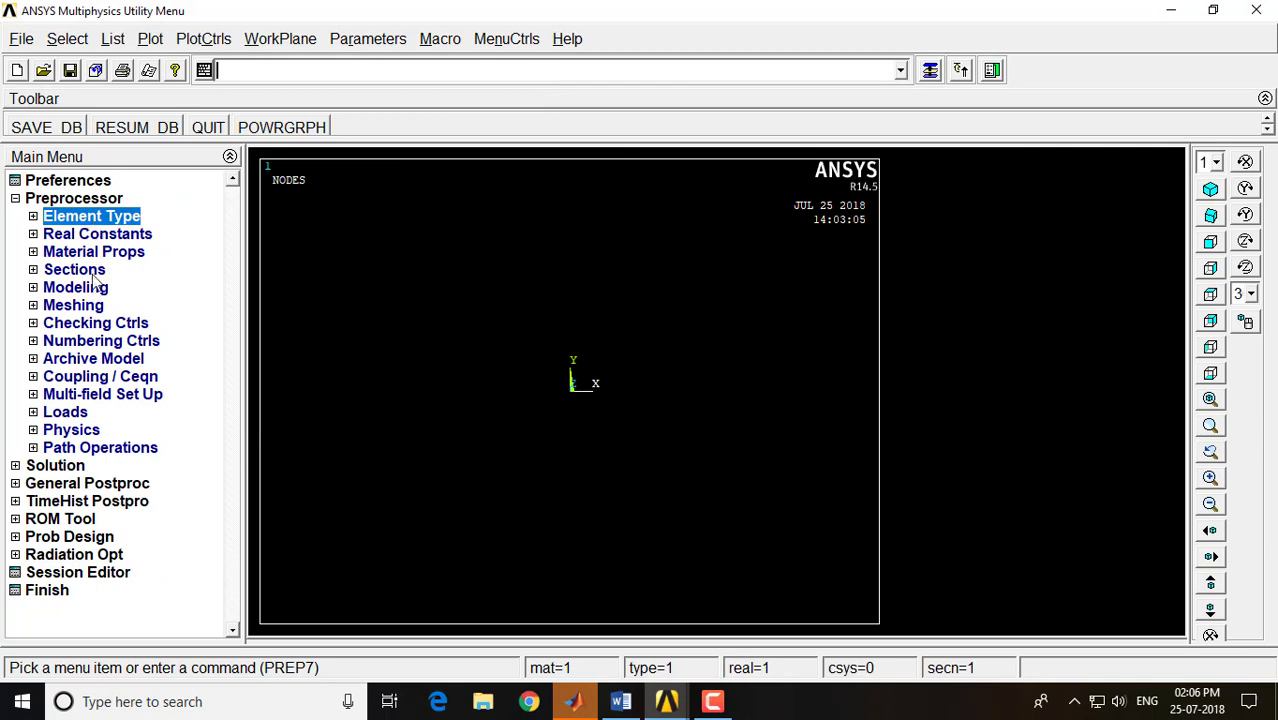
Start adding real constant set 1 for the LINK180 element type
left_click(86, 237)
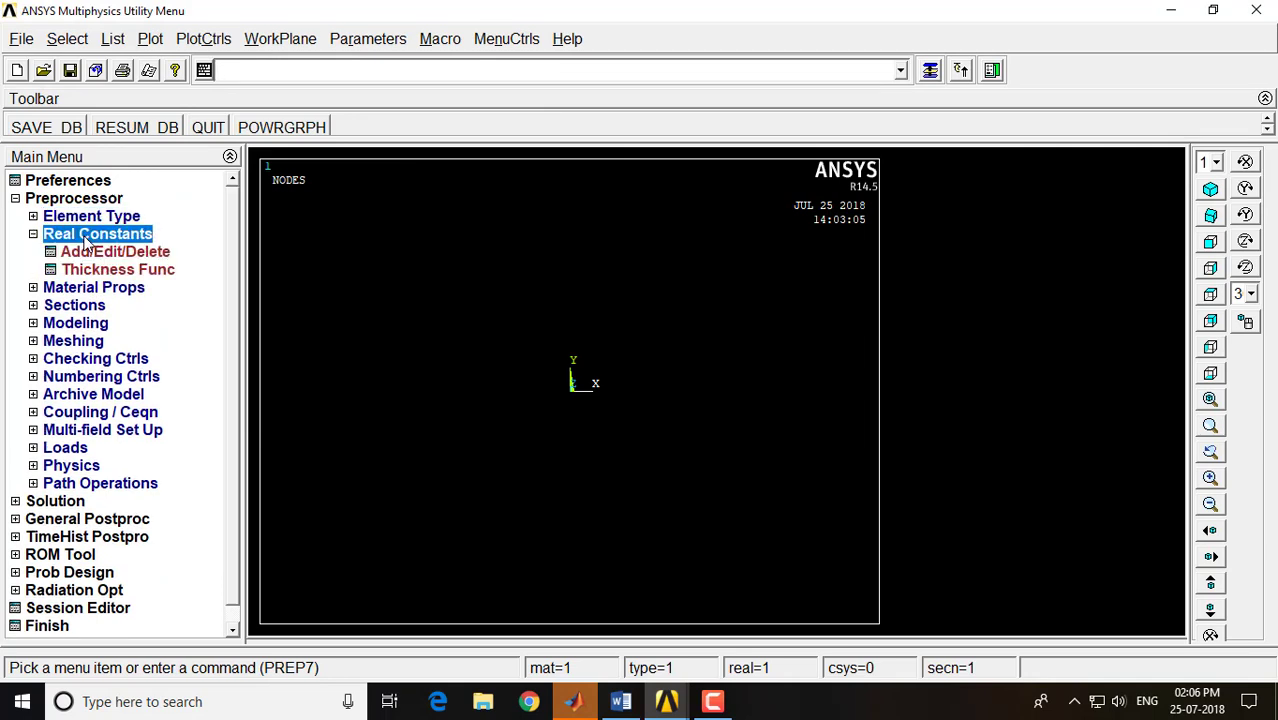
left_click(92, 252)
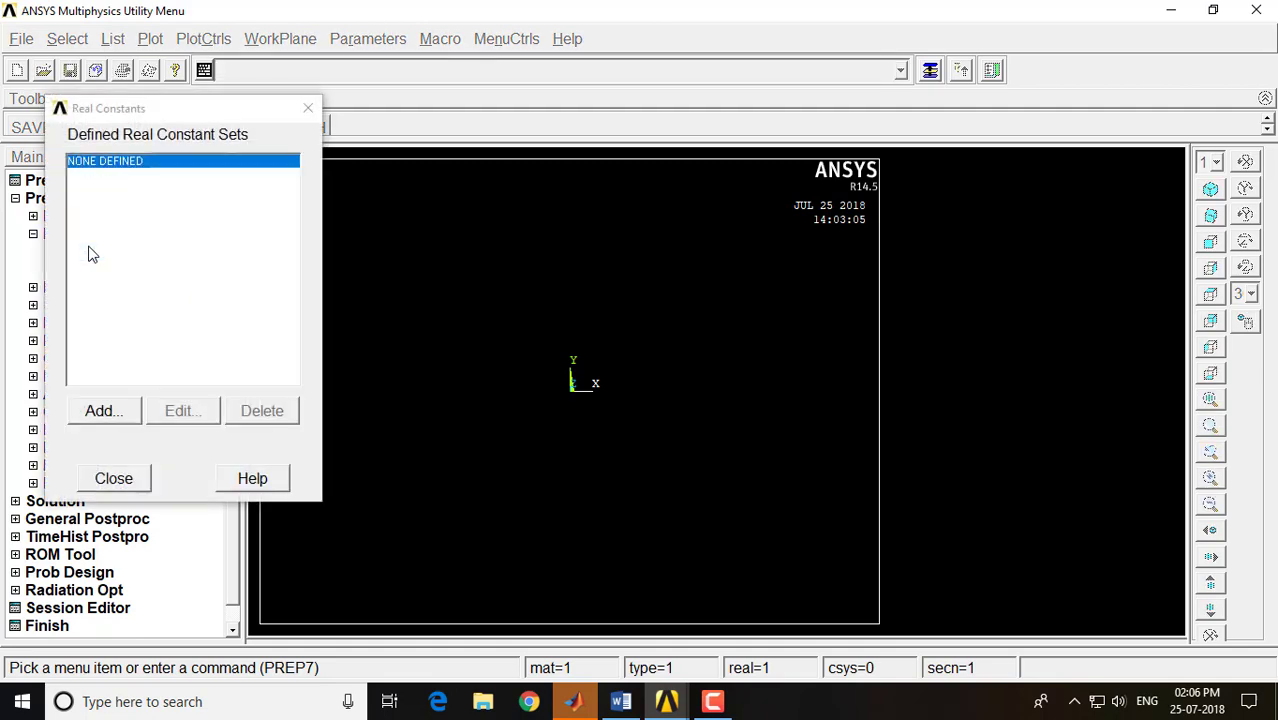
left_click(92, 405)
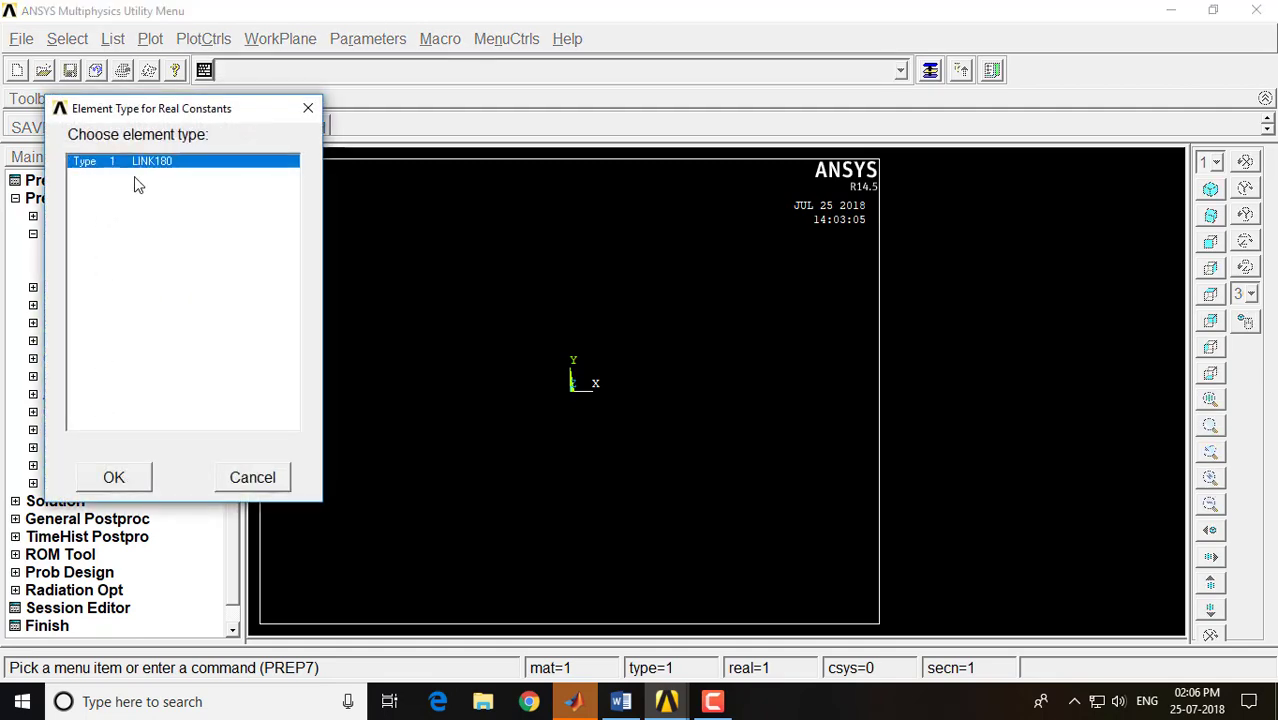
left_click(114, 477)
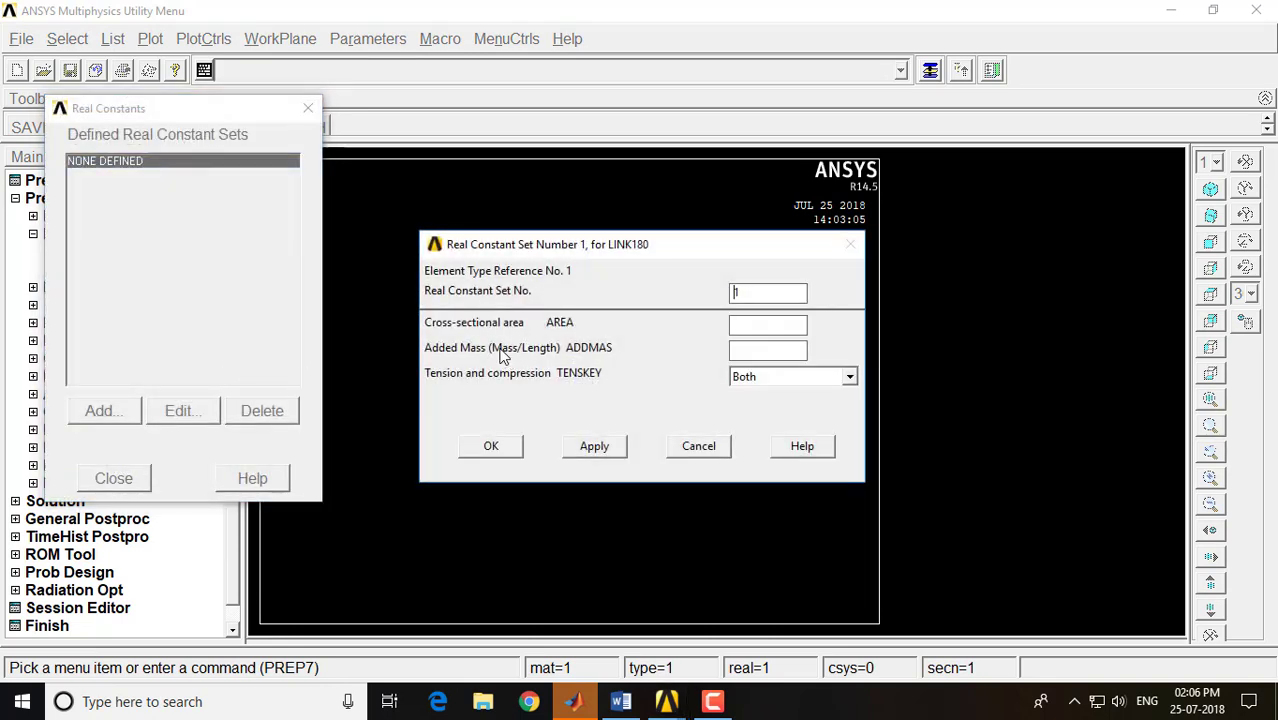
left_click(760, 325)
Check the area in the Word notes, and define the LINK180 real constant set in ANSYS with cross-sectional area 200
left_click(620, 701)
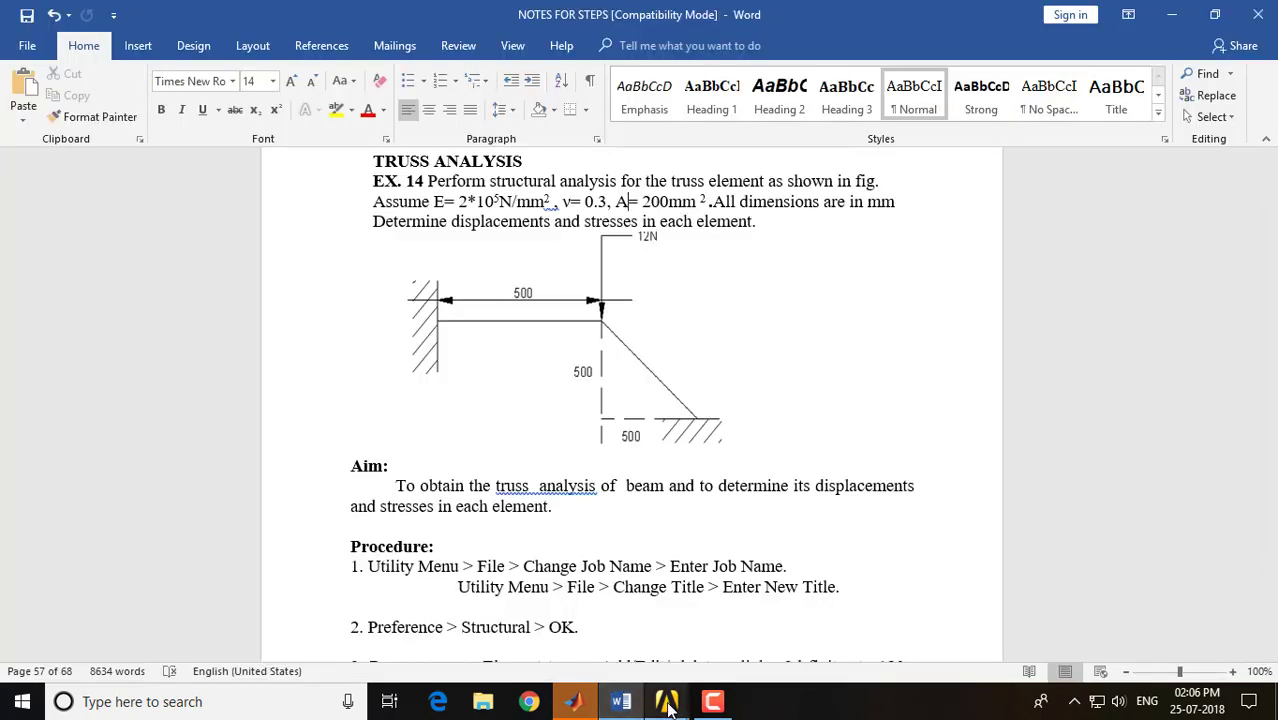
mouse_move(666, 701)
left_click(701, 633)
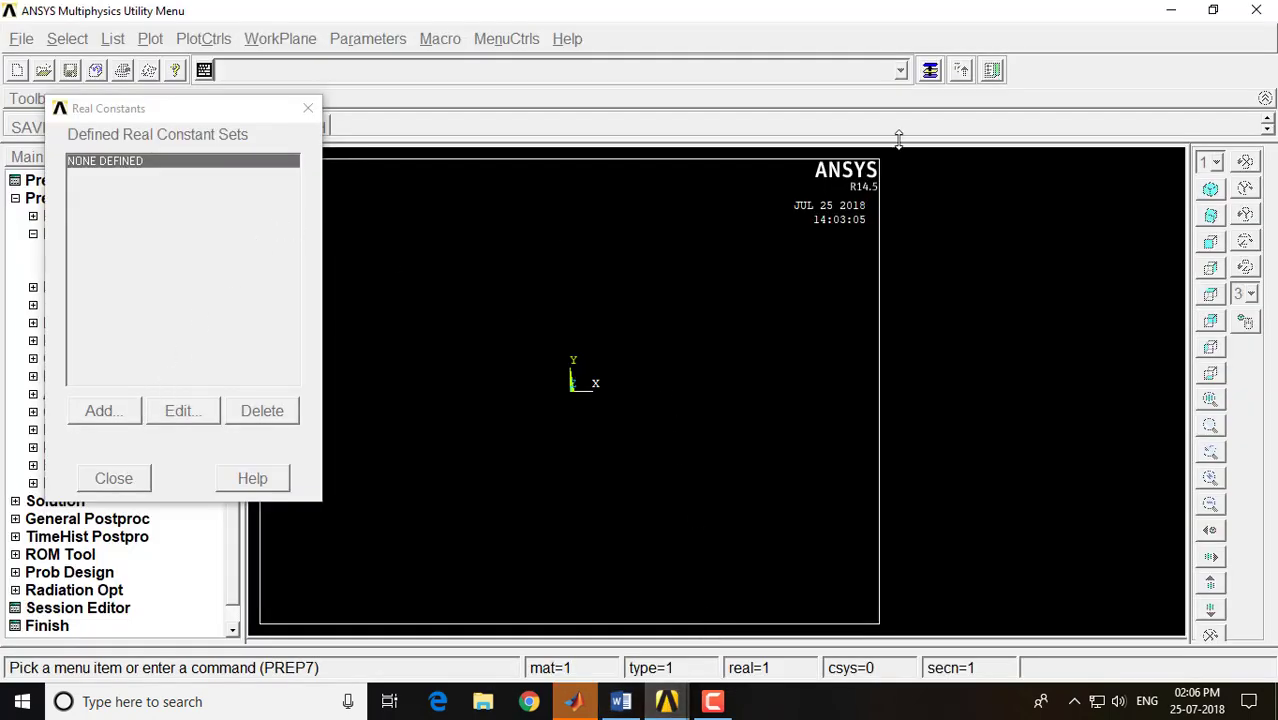
left_click(926, 72)
left_click(734, 323)
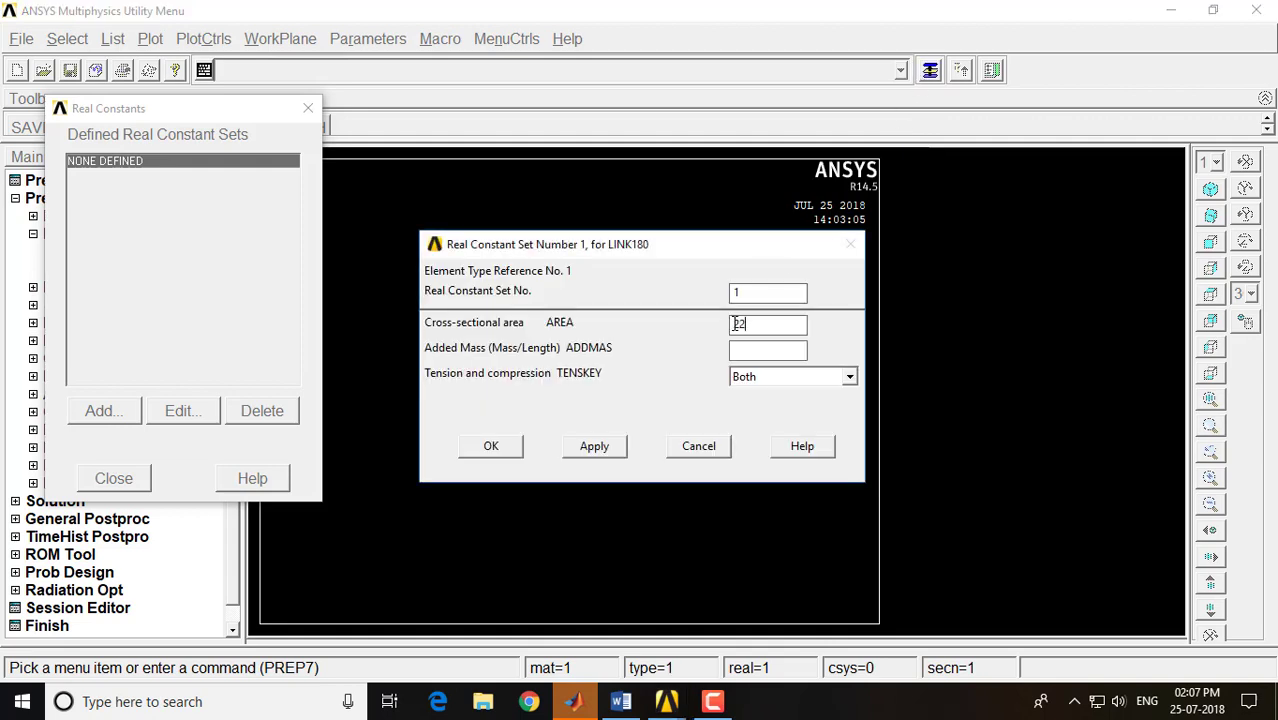
type("100")
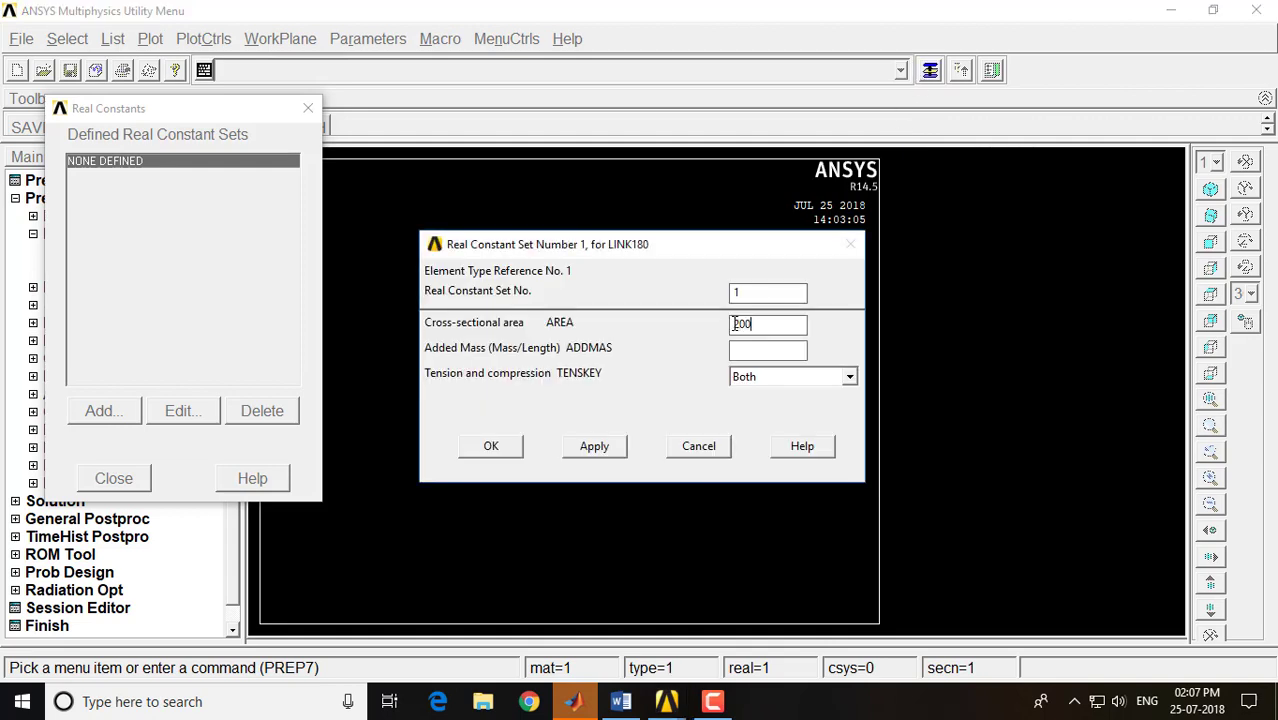
left_click(491, 446)
left_click(136, 476)
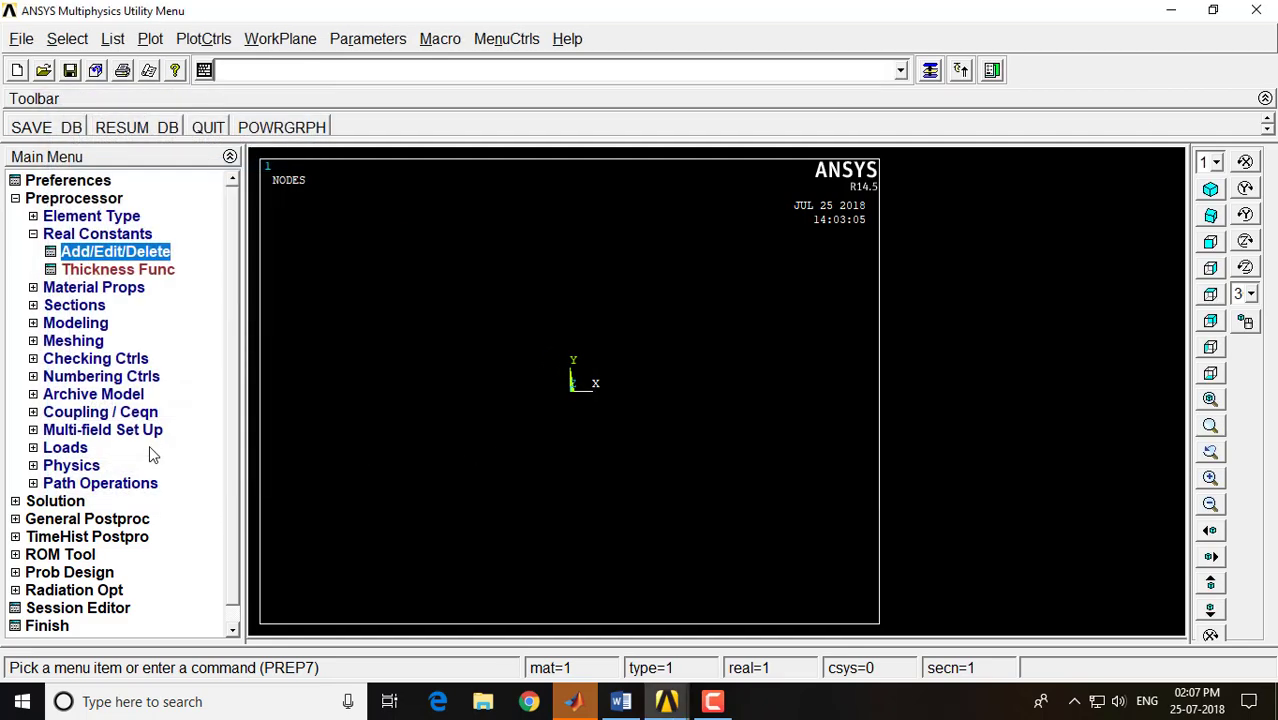
left_click(97, 236)
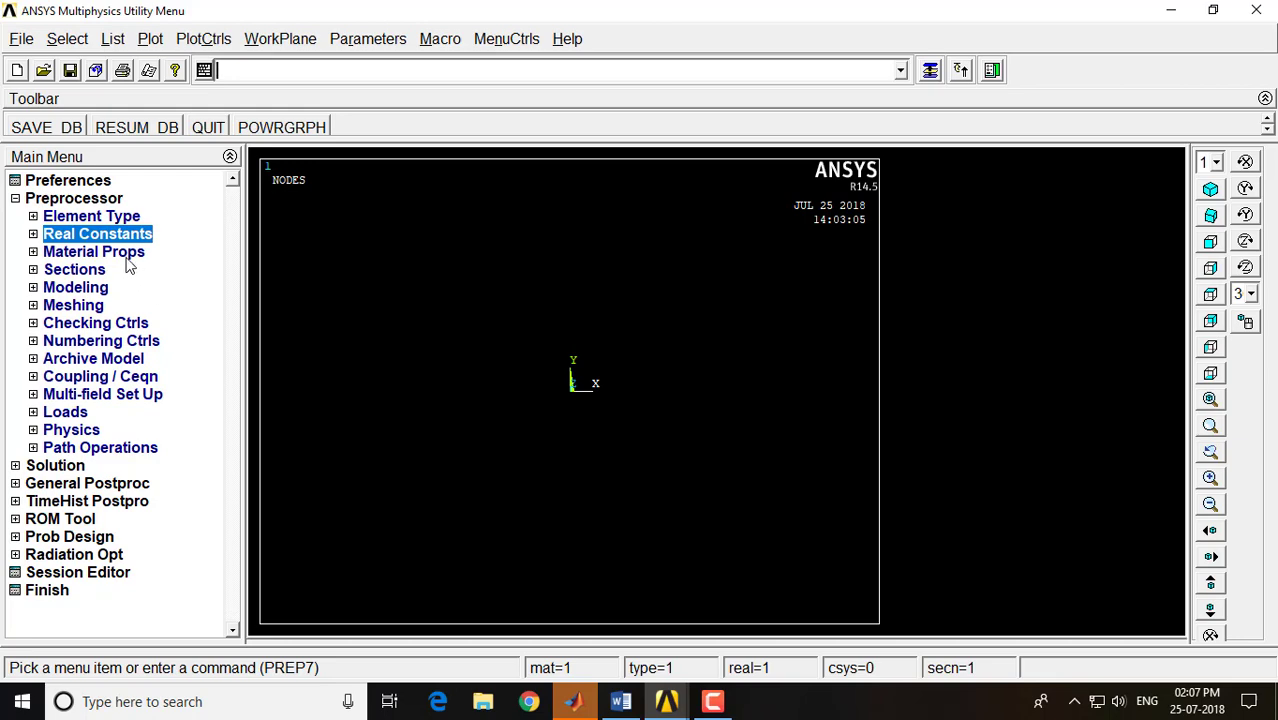
Define material model 1 as structural linear elastic isotropic with EX 2e5 and PRXY 0.3
left_click(94, 252)
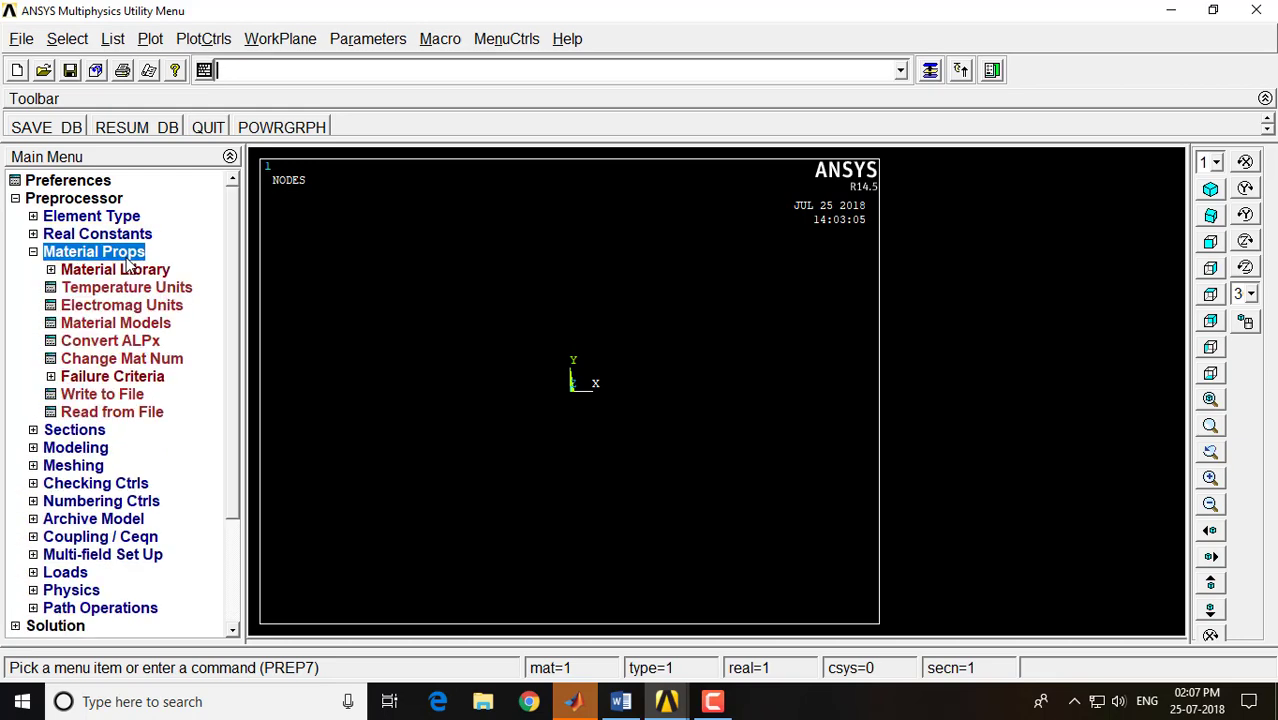
left_click(125, 323)
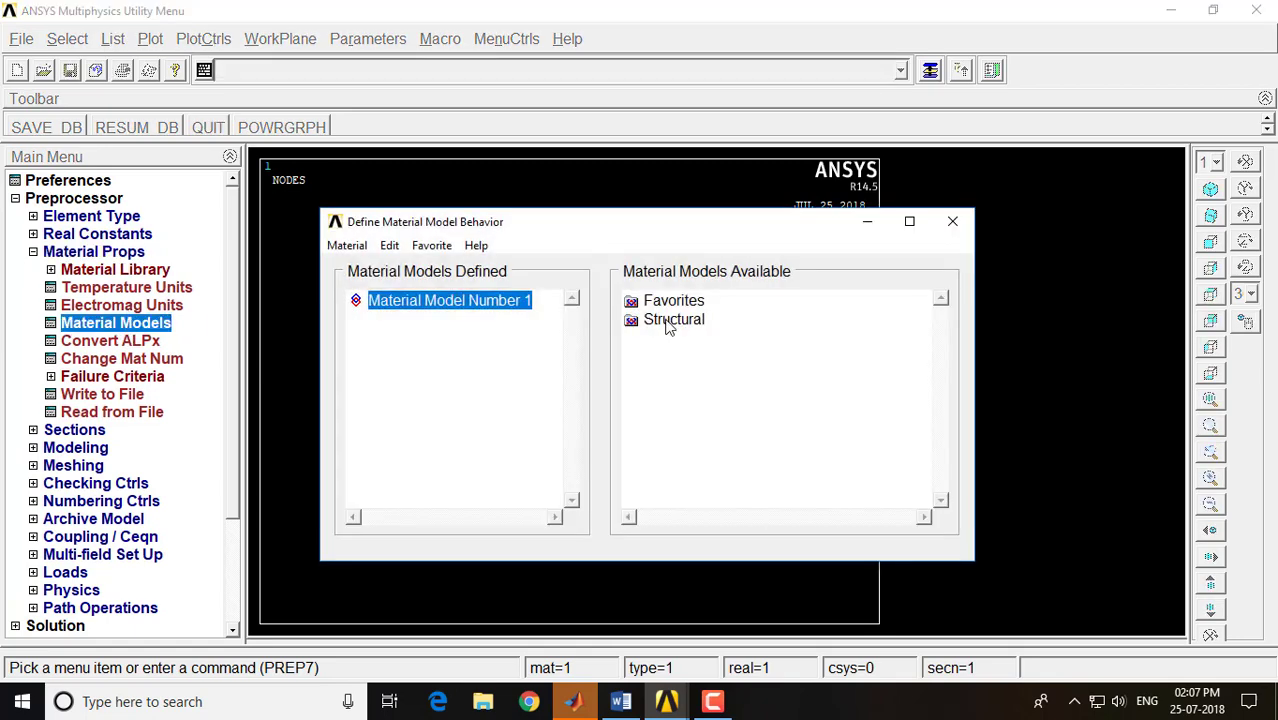
double_click(670, 322)
double_click(688, 344)
double_click(716, 358)
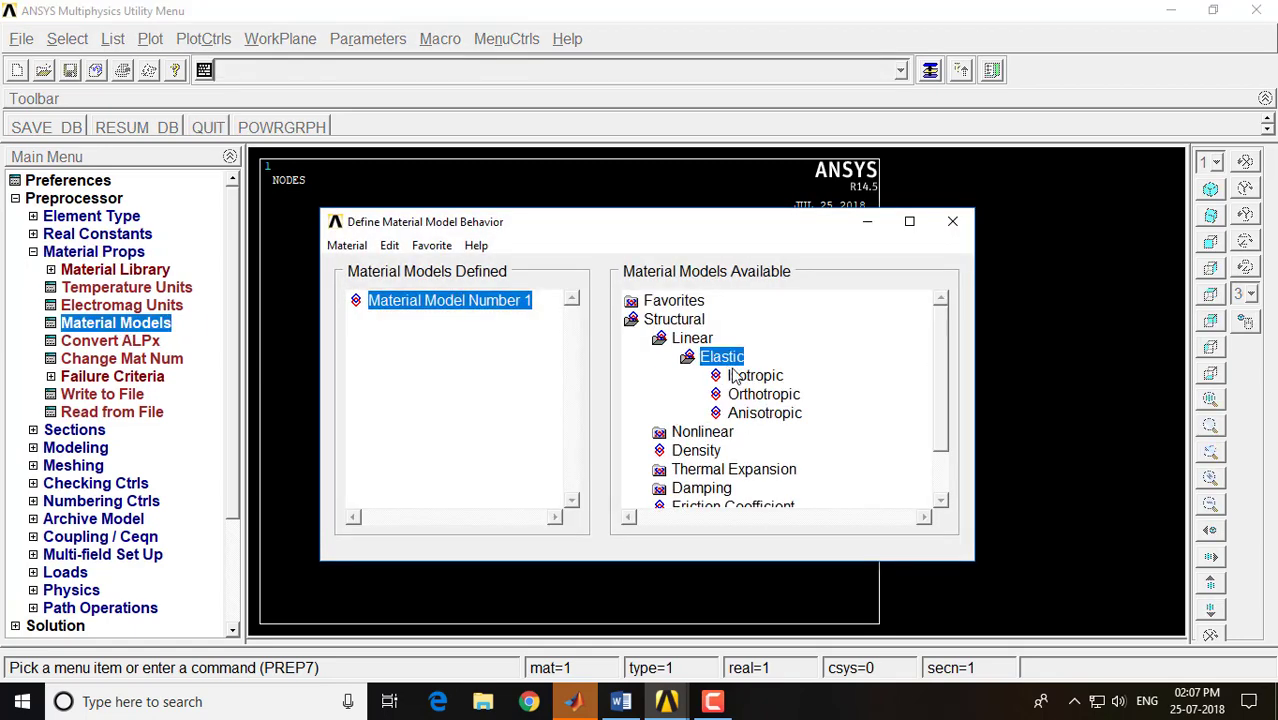
double_click(742, 376)
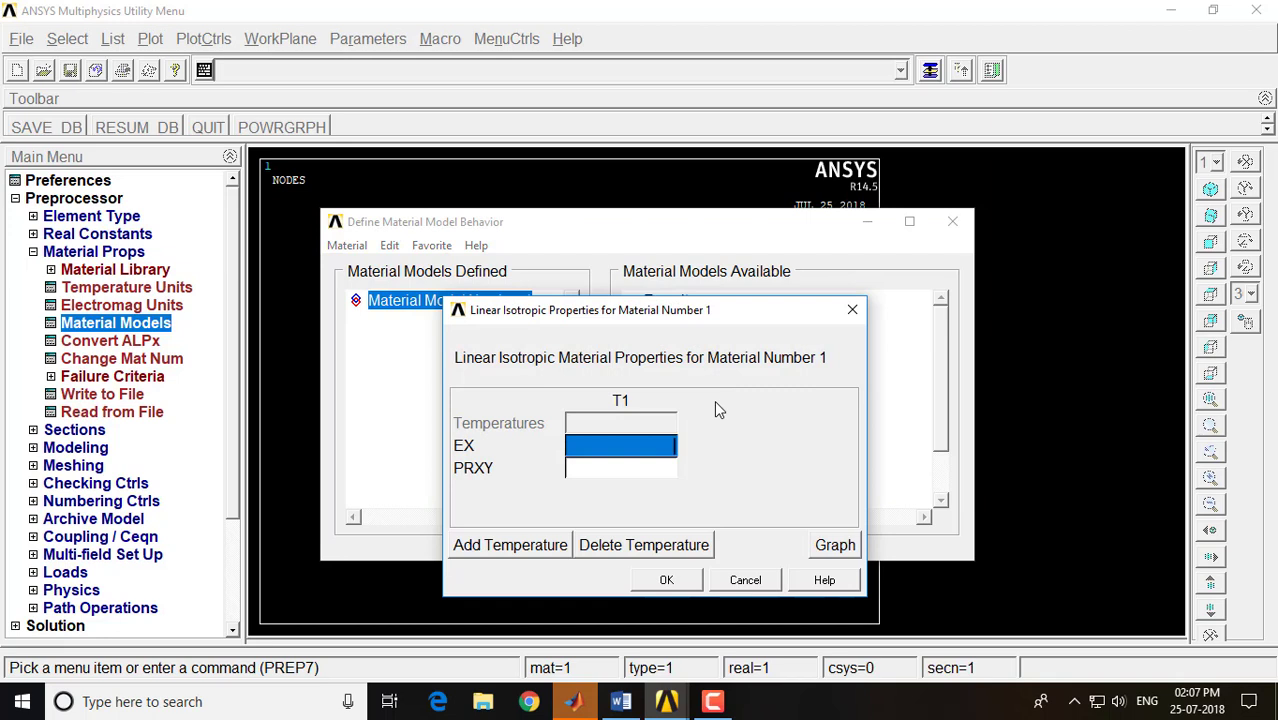
type("2e5")
key("Tab")
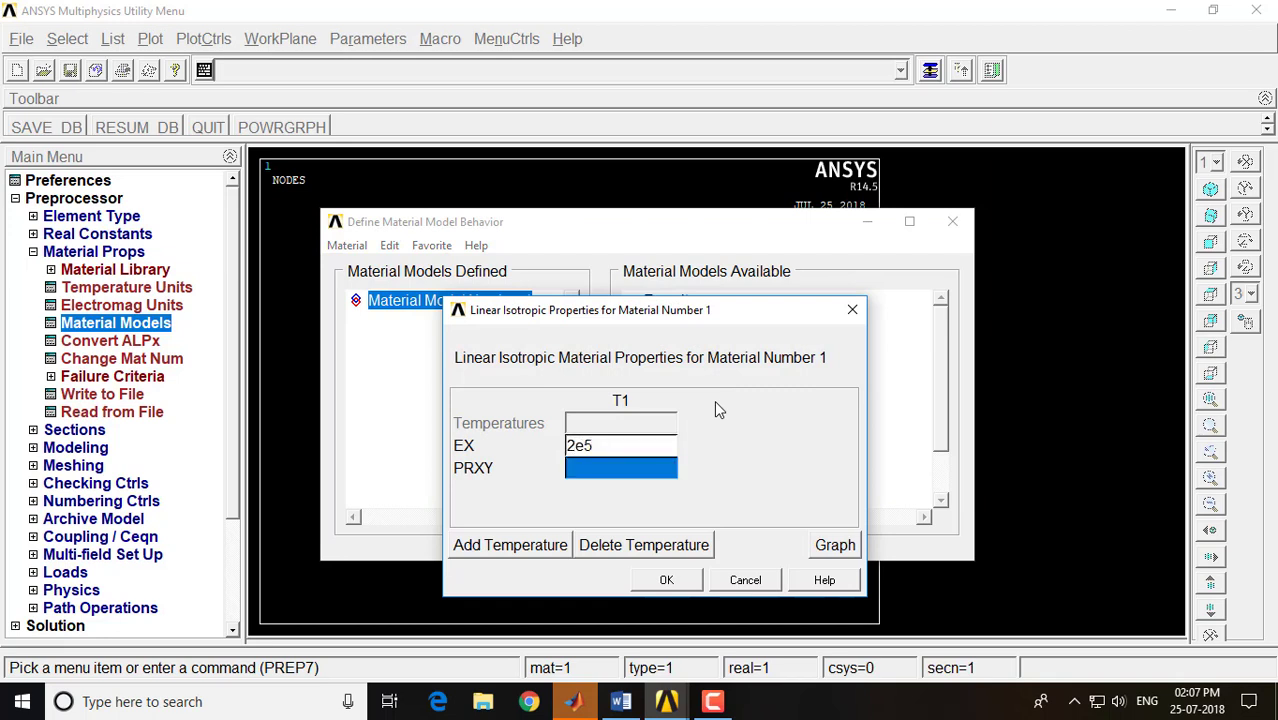
type("0.3")
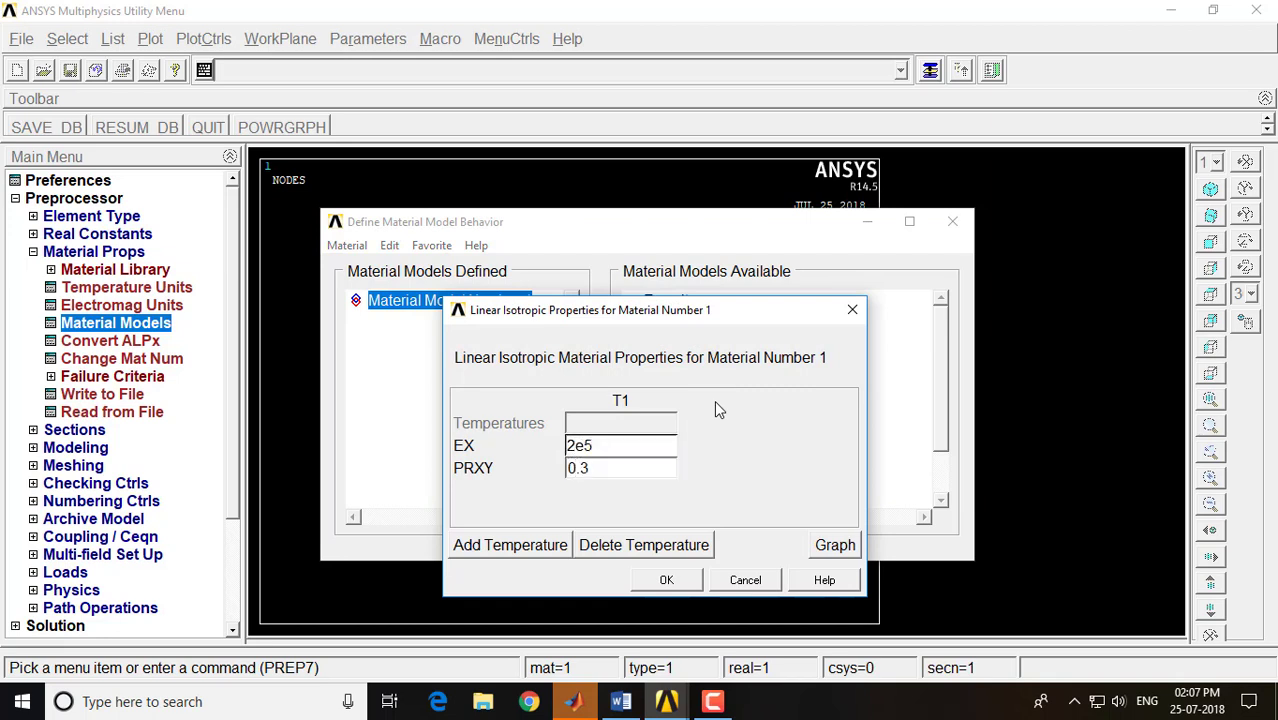
left_click(668, 581)
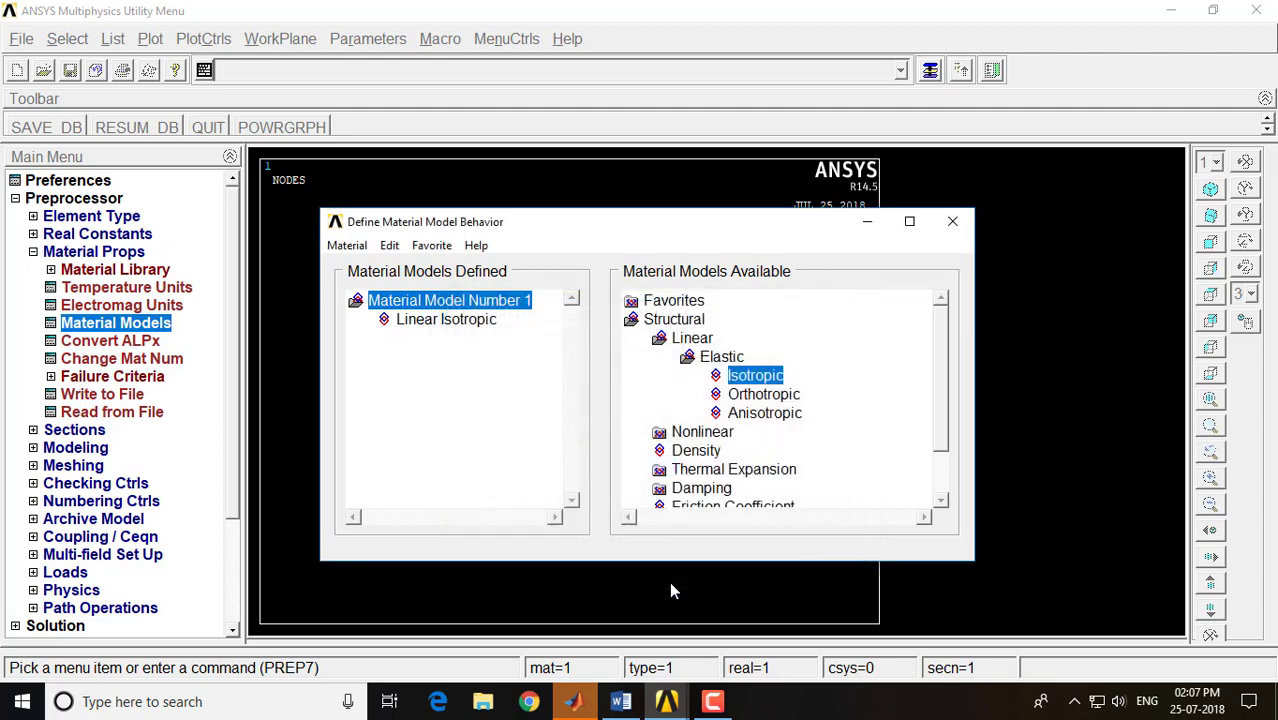
left_click(952, 224)
left_click(112, 253)
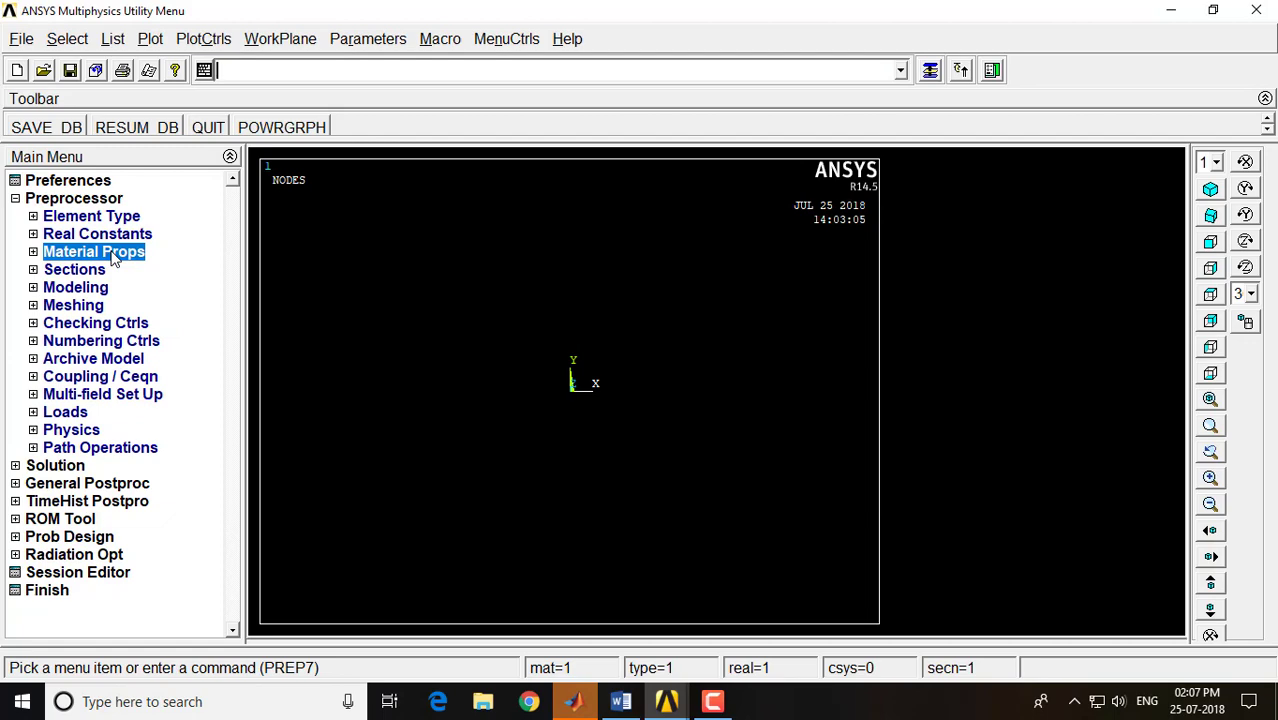
Check the truss figure in the Word notes, and create node 1 at X 0, Y 0 in the active coordinate system in ANSYS
left_click(620, 701)
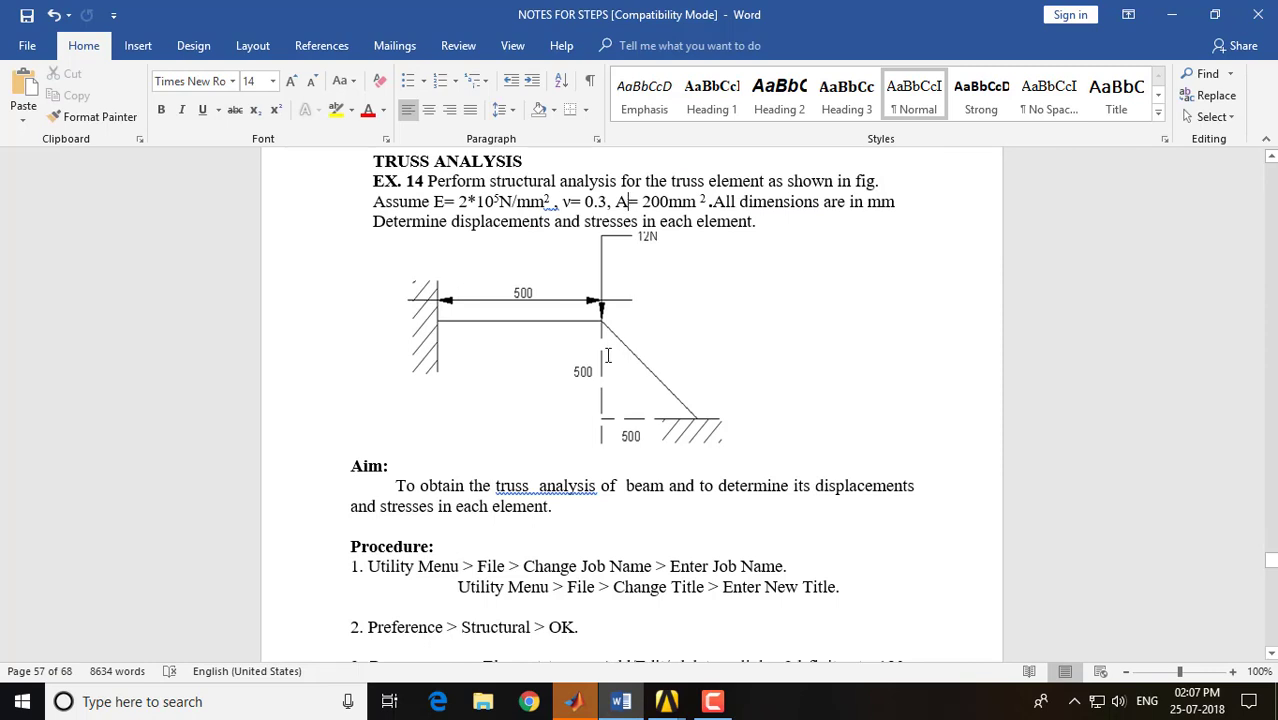
left_click(668, 703)
left_click(730, 598)
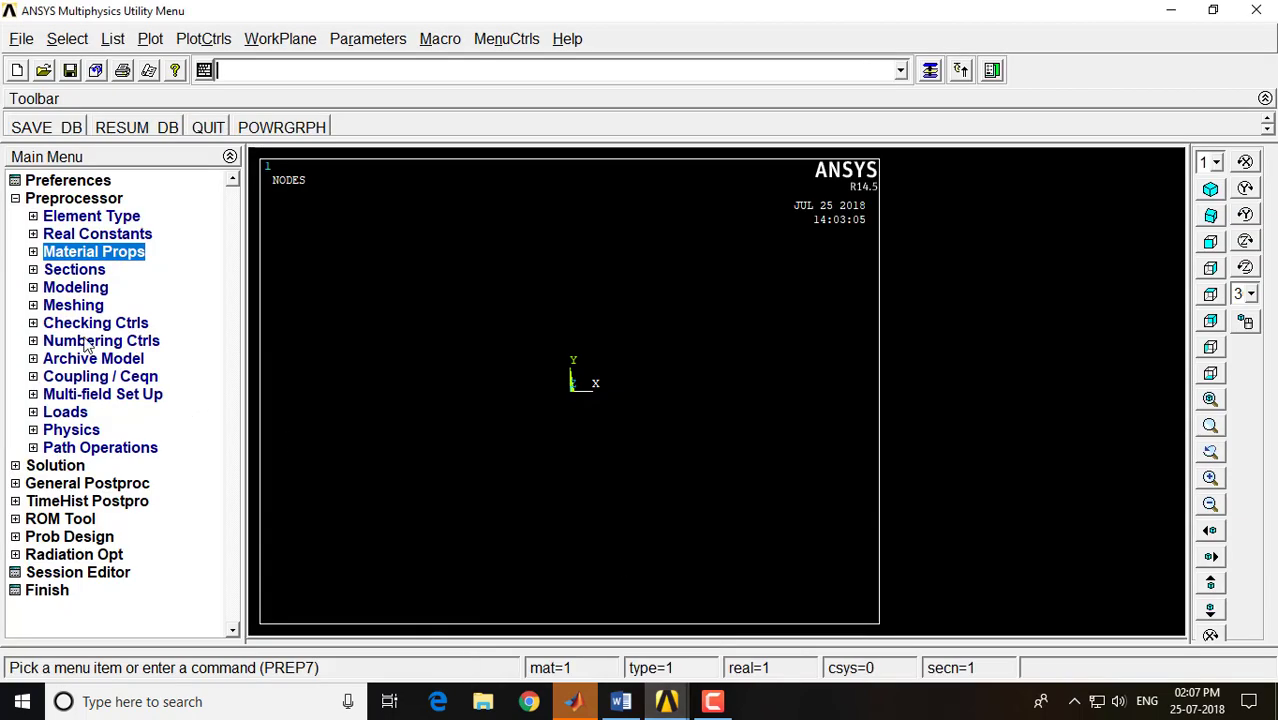
left_click(74, 288)
left_click(79, 307)
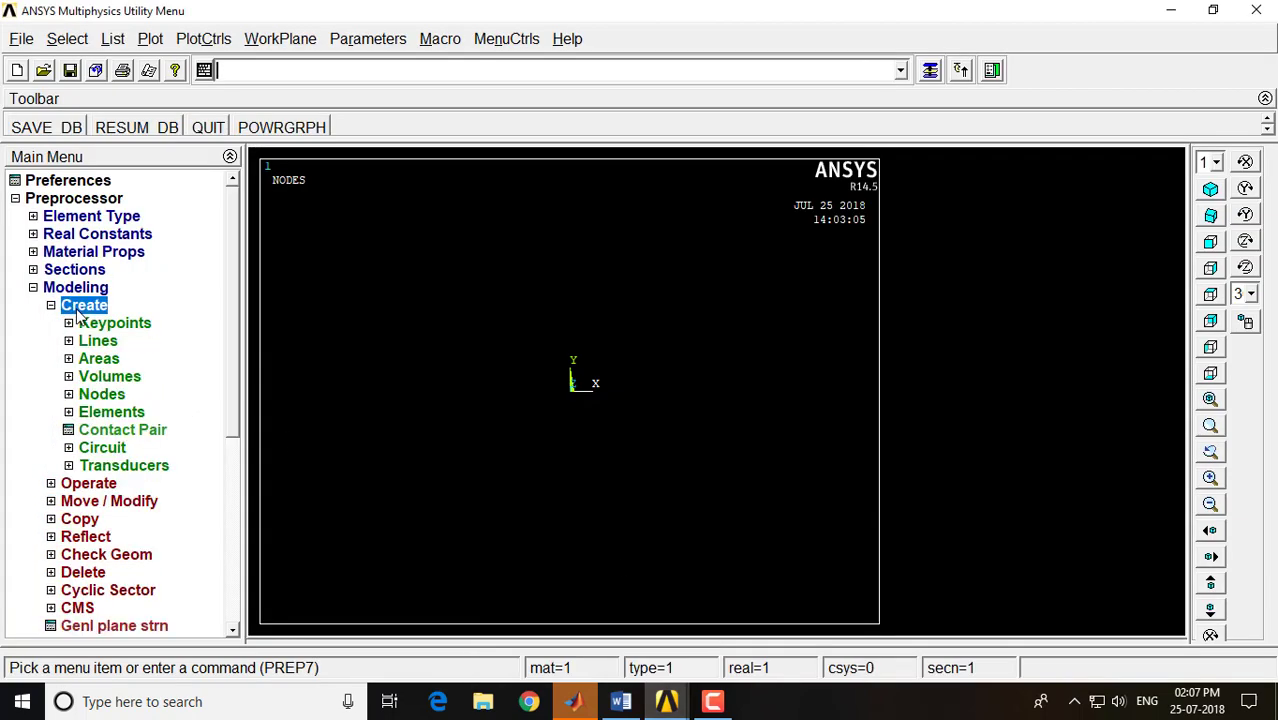
left_click(102, 395)
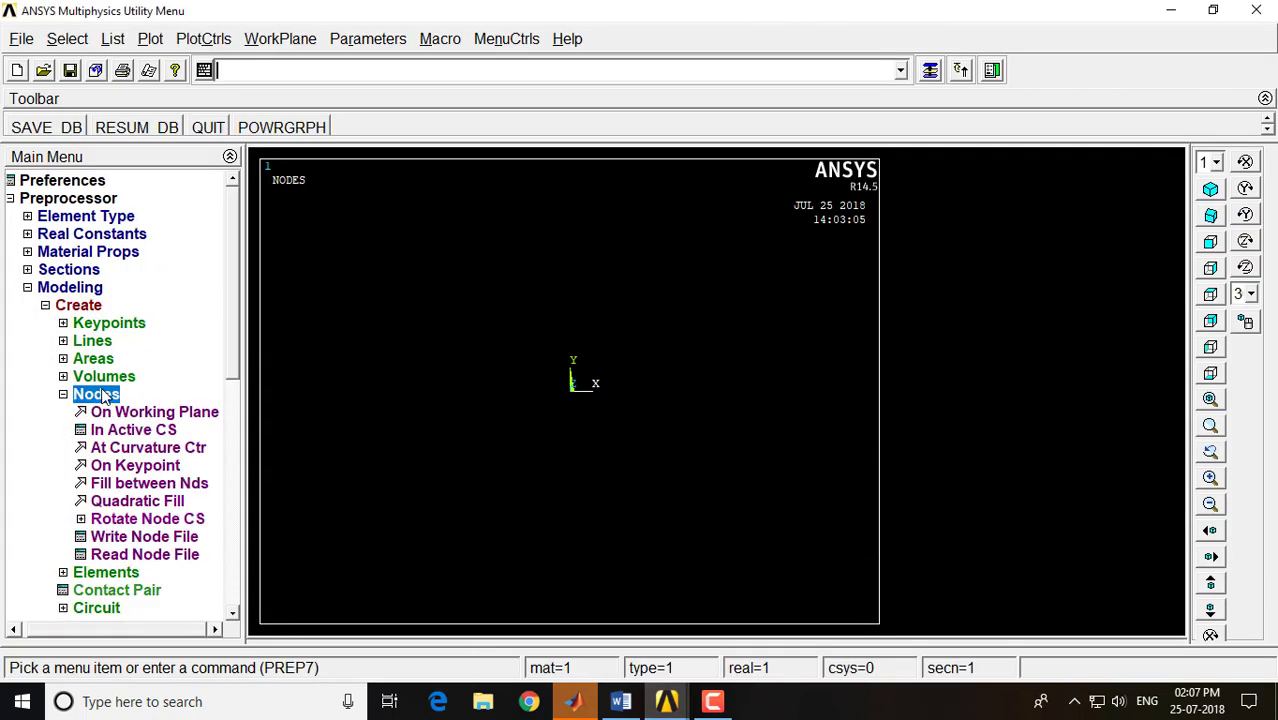
left_click(134, 432)
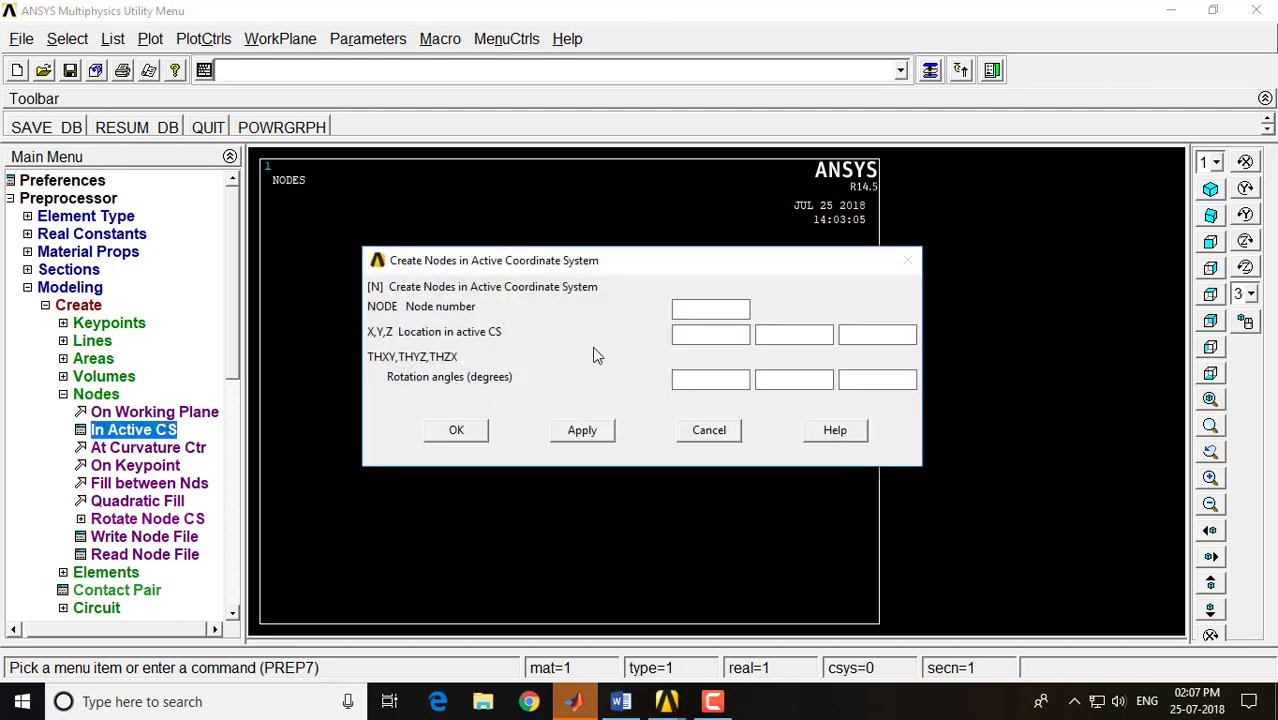
type("1")
key("Tab")
type("0")
key("Tab")
type("0")
left_click(562, 430)
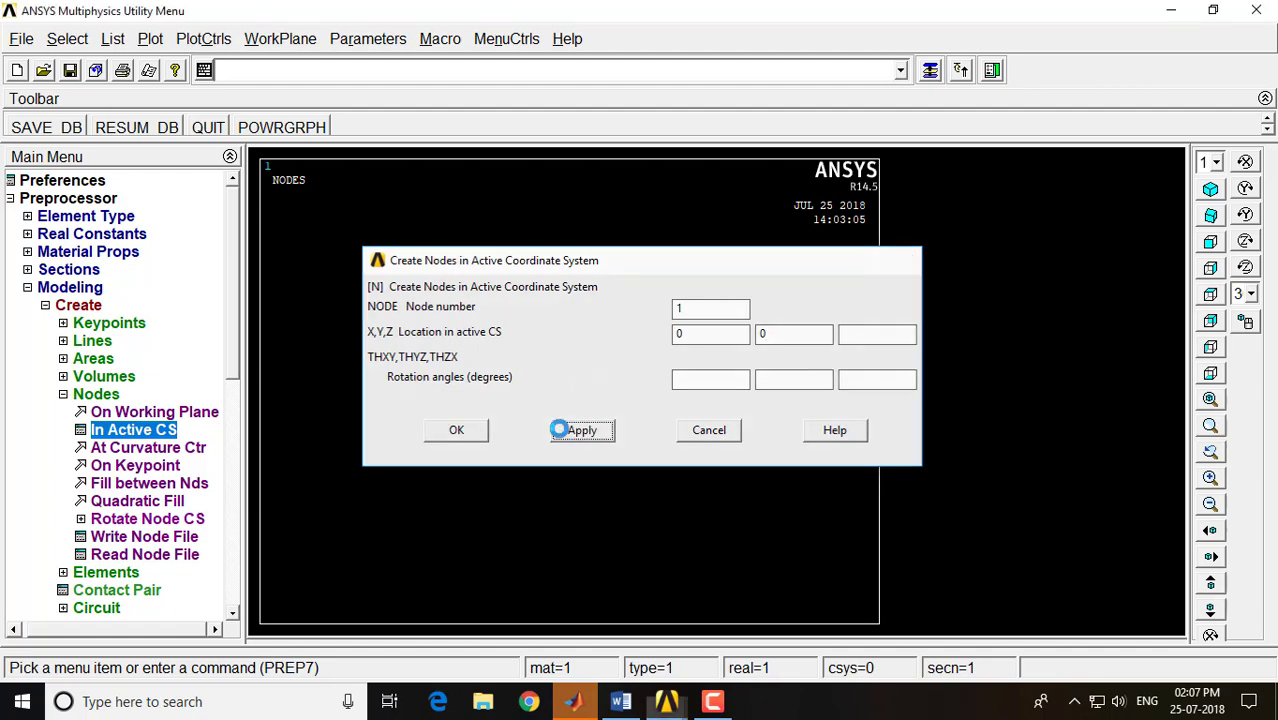
Check the horizontal member's length in the Word notes, and create node 2 at X 500, Y 0 in ANSYS
left_click(674, 336)
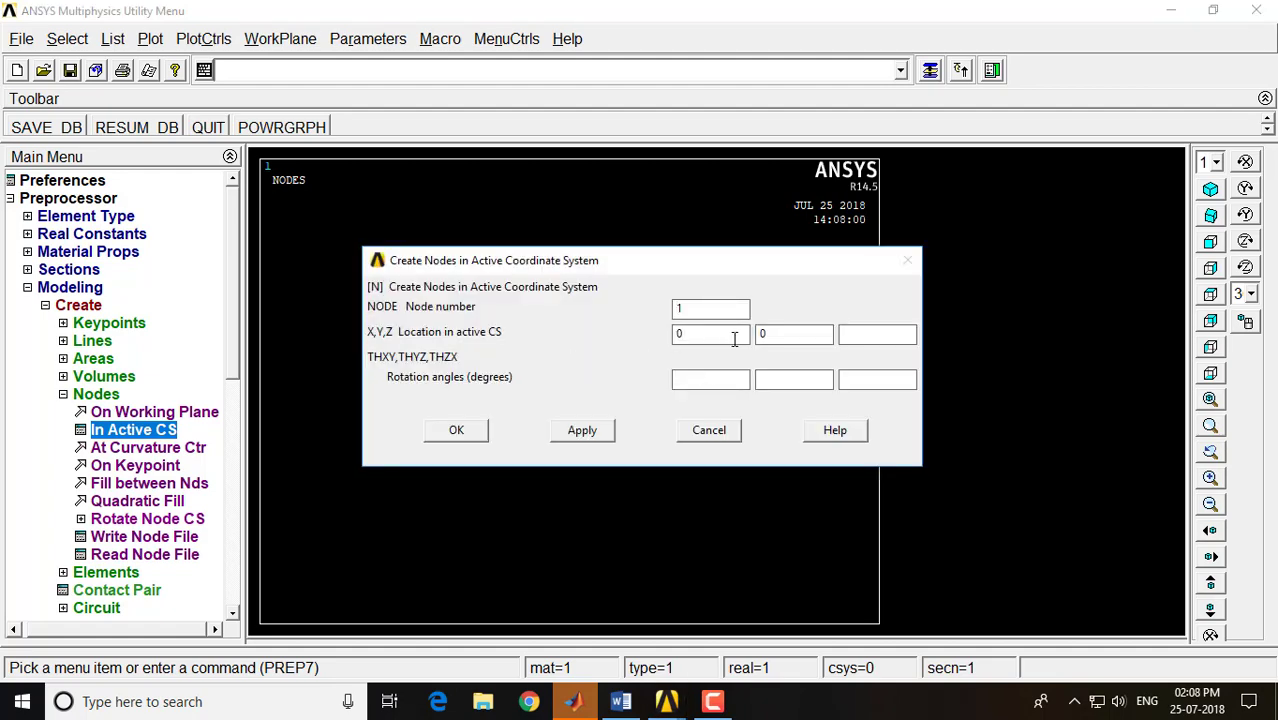
left_click(620, 701)
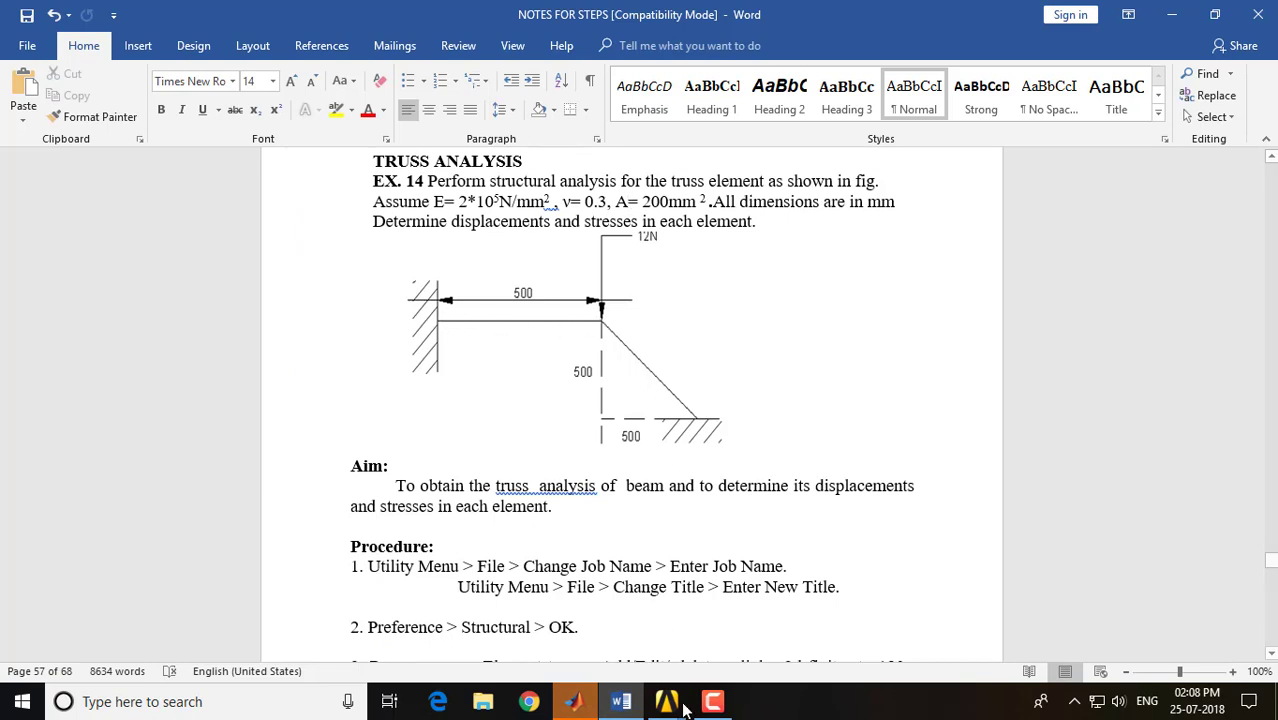
mouse_move(666, 701)
left_click(715, 633)
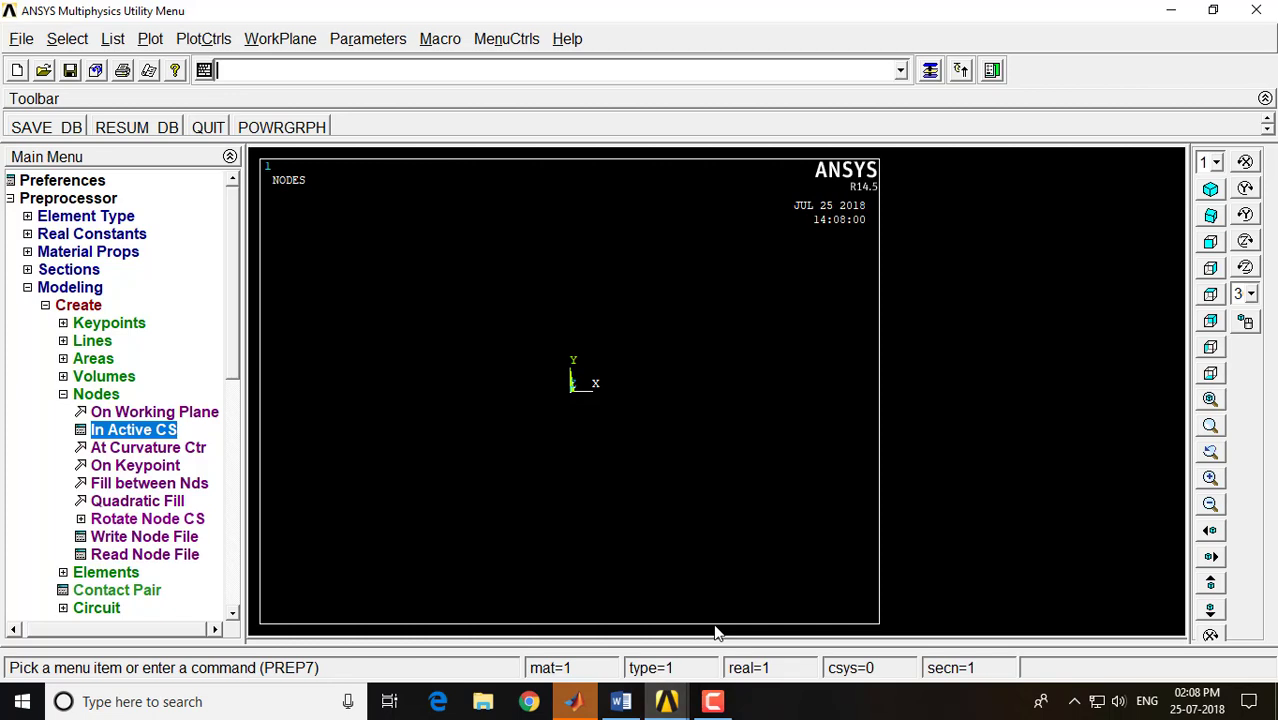
left_click(932, 71)
left_click(580, 314)
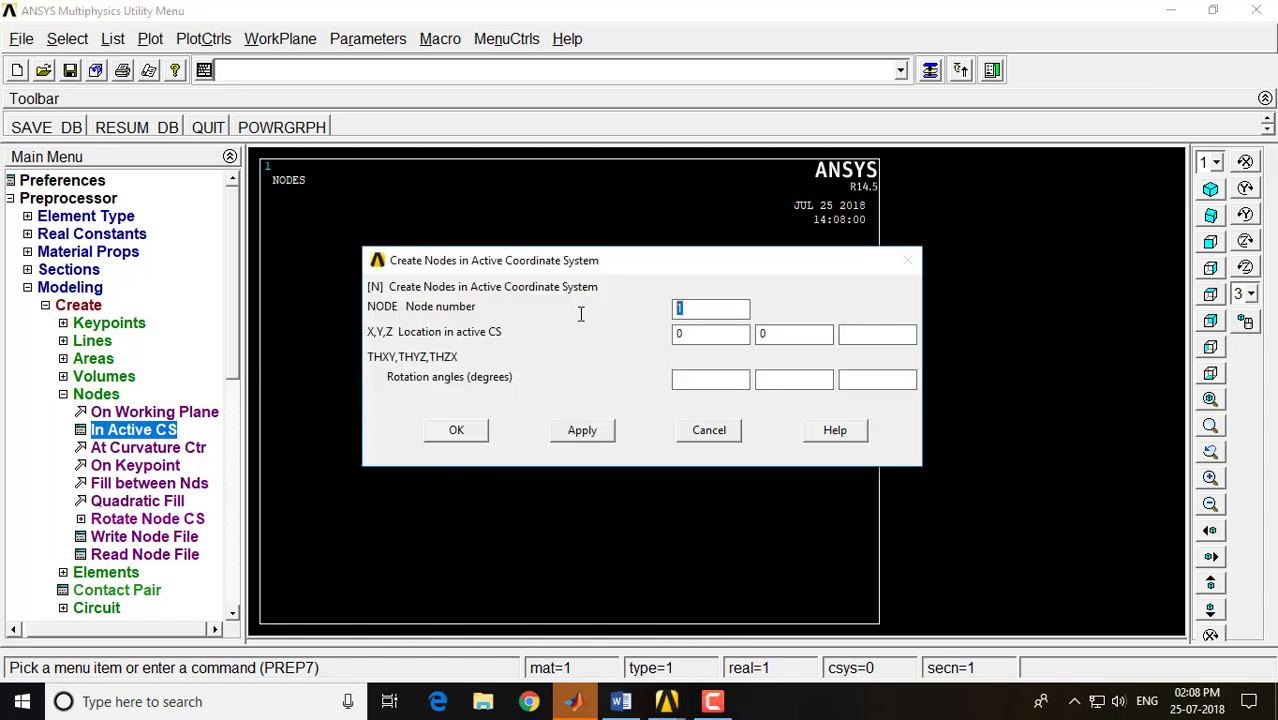
type("2")
key("Tab")
left_click(580, 432)
Check the inclined member's dimensions in the Word notes, and create node 3 at X 1000, Y -500 in ANSYS
left_click(621, 701)
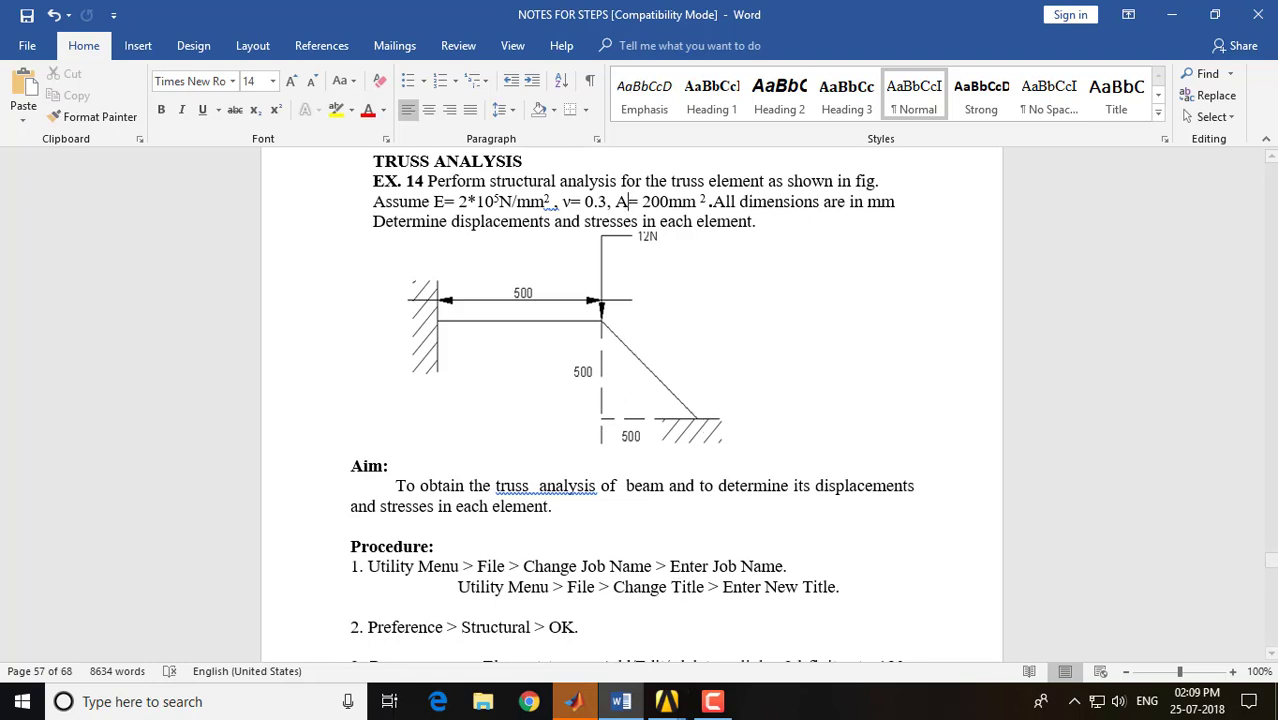
mouse_move(666, 701)
left_click(698, 645)
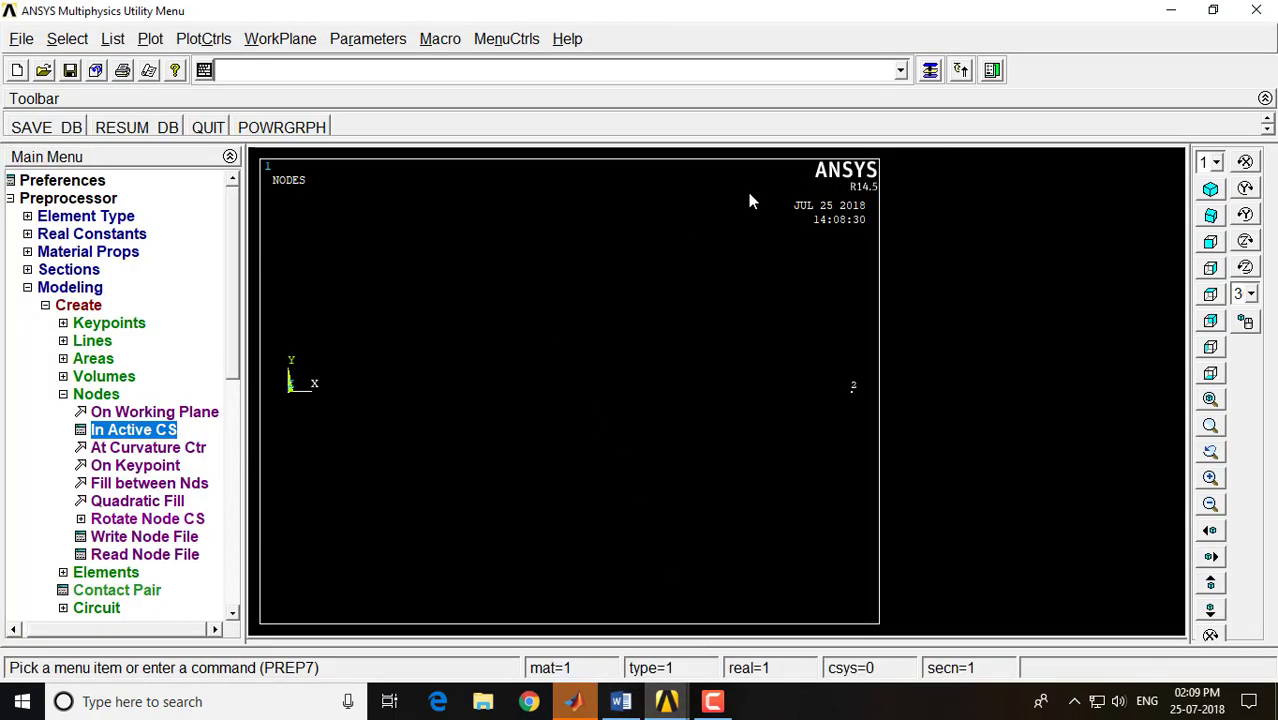
left_click(930, 70)
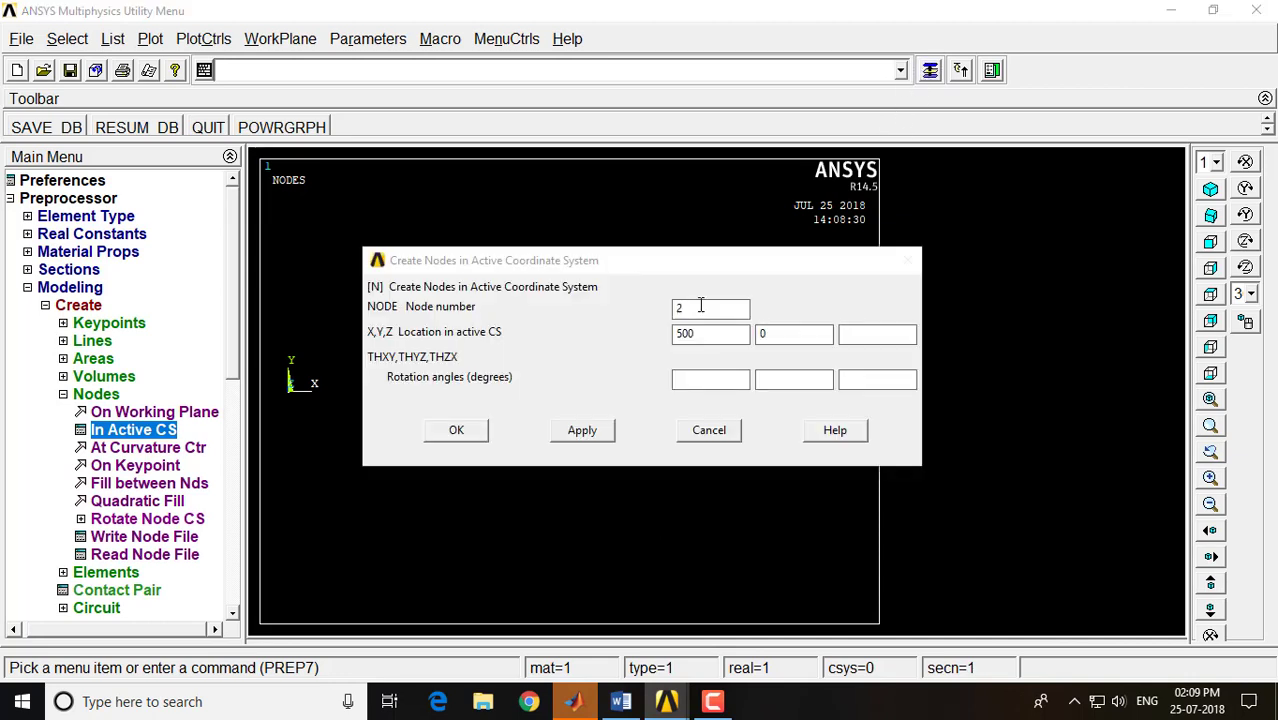
left_click_drag(687, 307, 621, 313)
type("3")
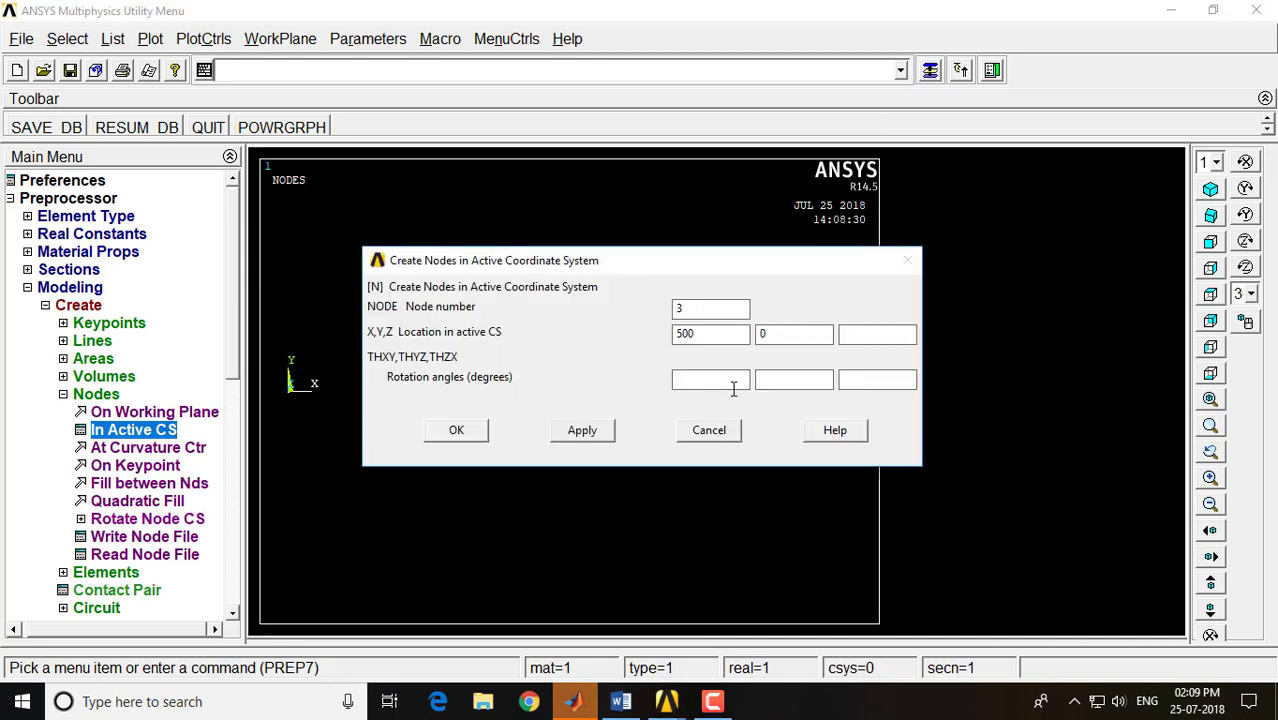
left_click_drag(719, 335, 621, 337)
type("10")
left_click_drag(772, 334, 740, 335)
type("-500")
left_click(476, 432)
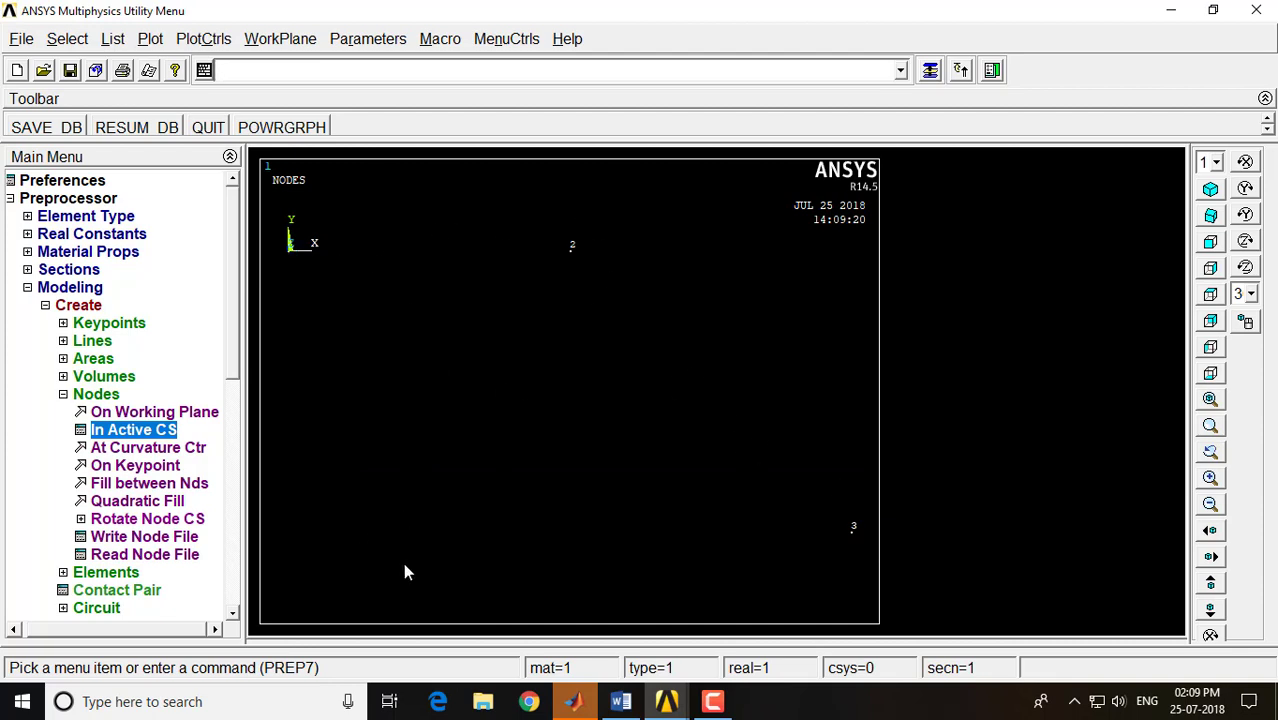
Create two auto-numbered elements through nodes, one from node 1 to node 2 and one from node 2 to node 3
left_click(90, 397)
left_click(106, 416)
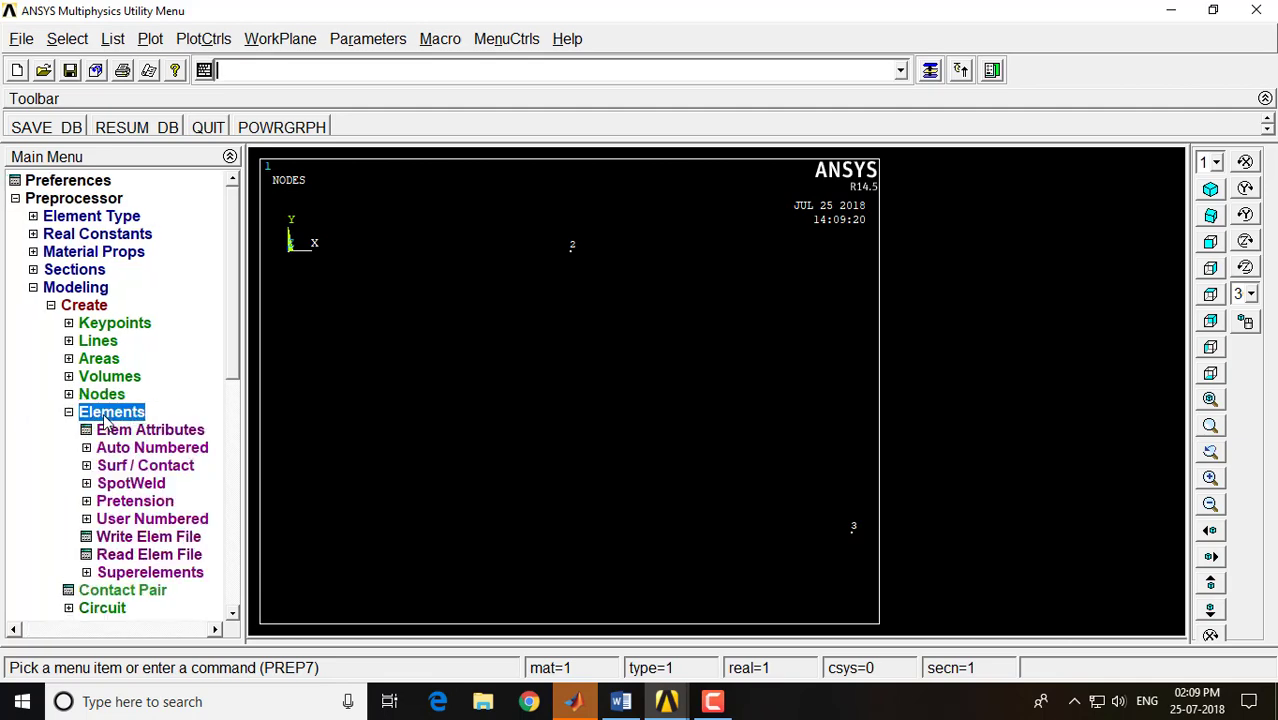
left_click(122, 448)
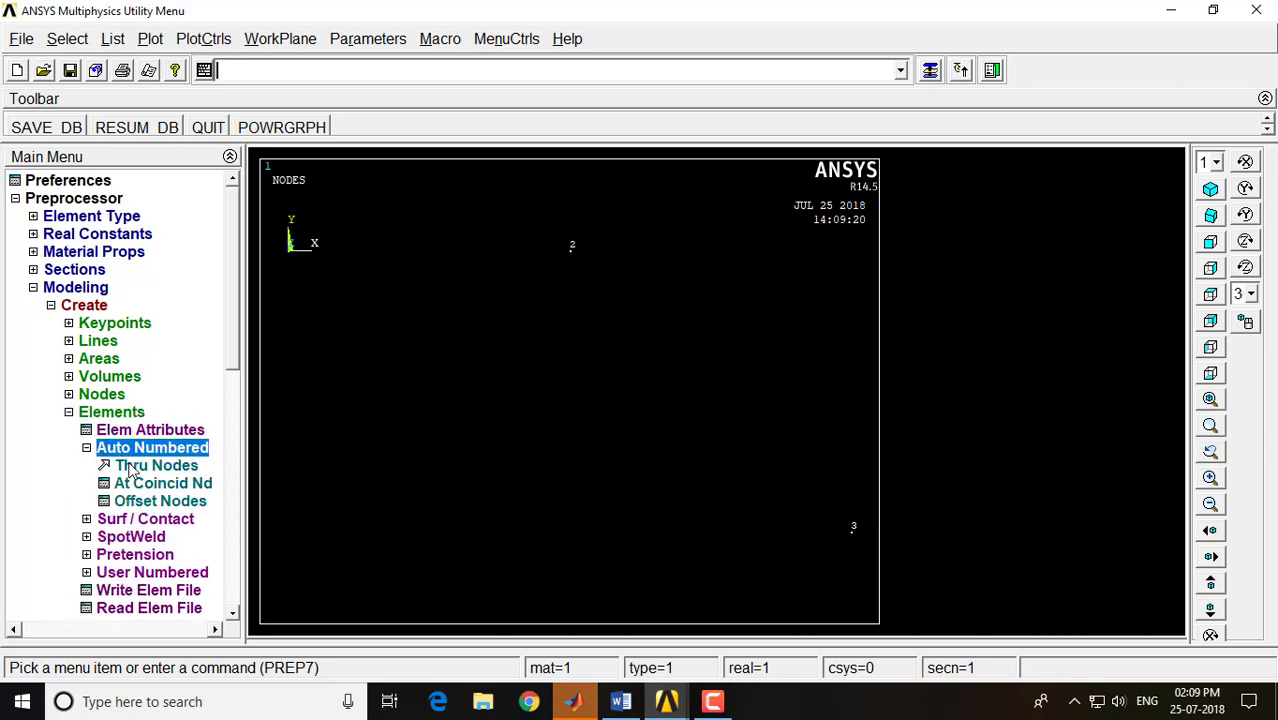
left_click(132, 466)
left_click(289, 247)
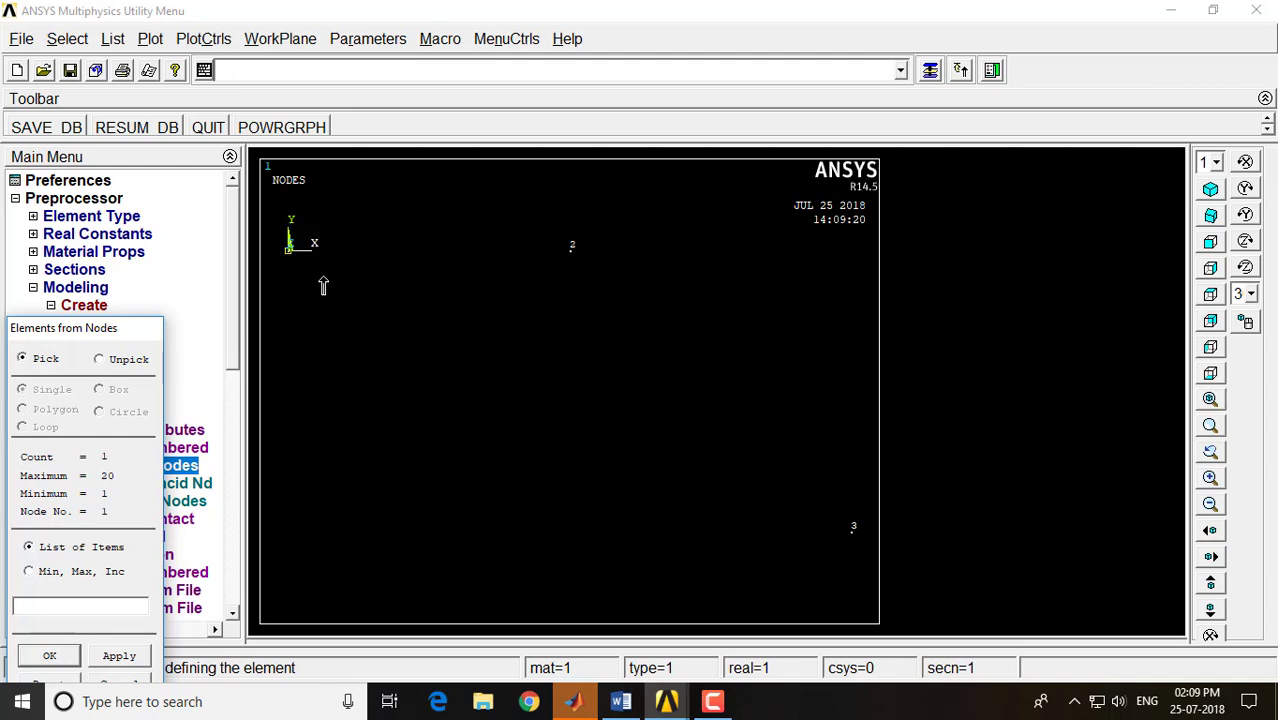
left_click(555, 268)
left_click(119, 656)
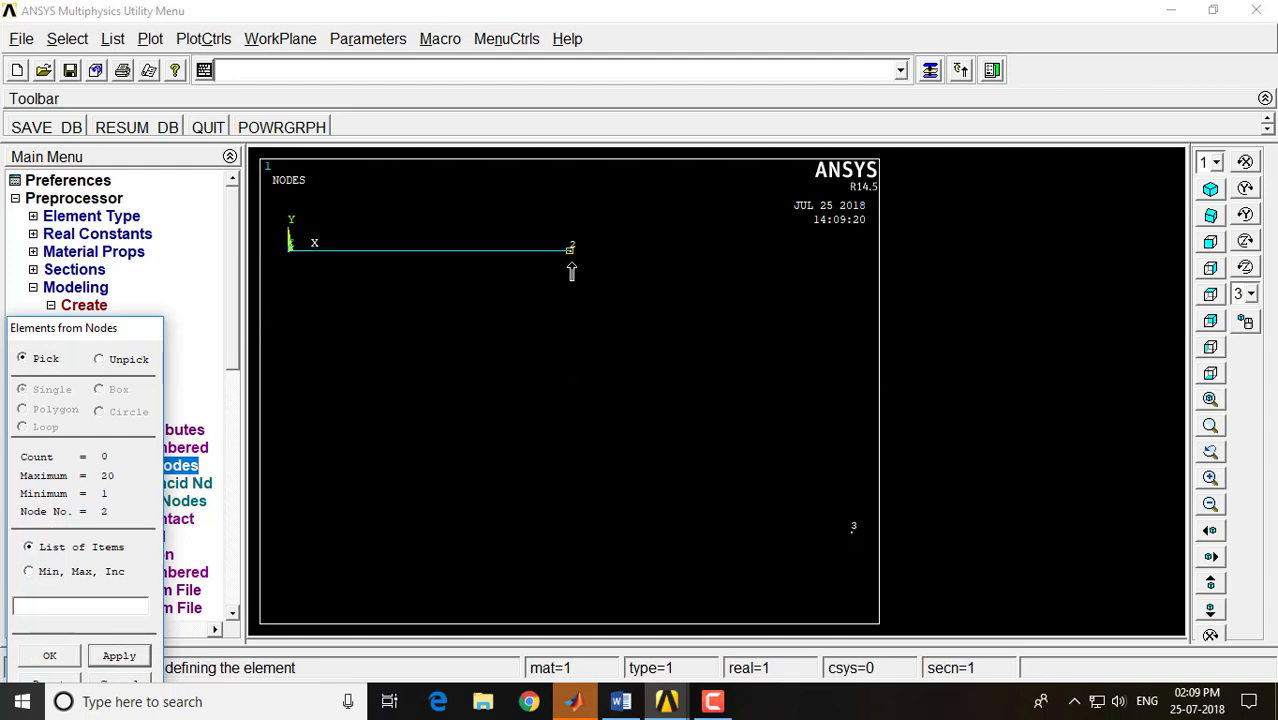
left_click(851, 529)
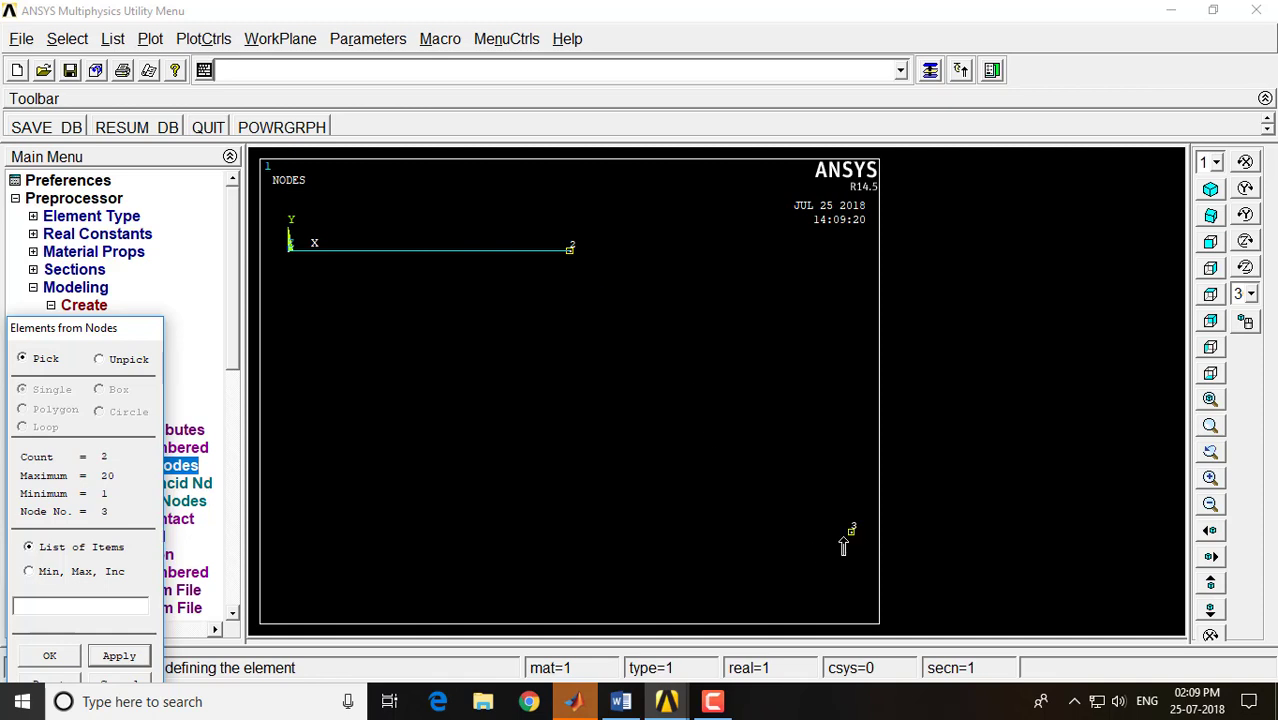
left_click(47, 656)
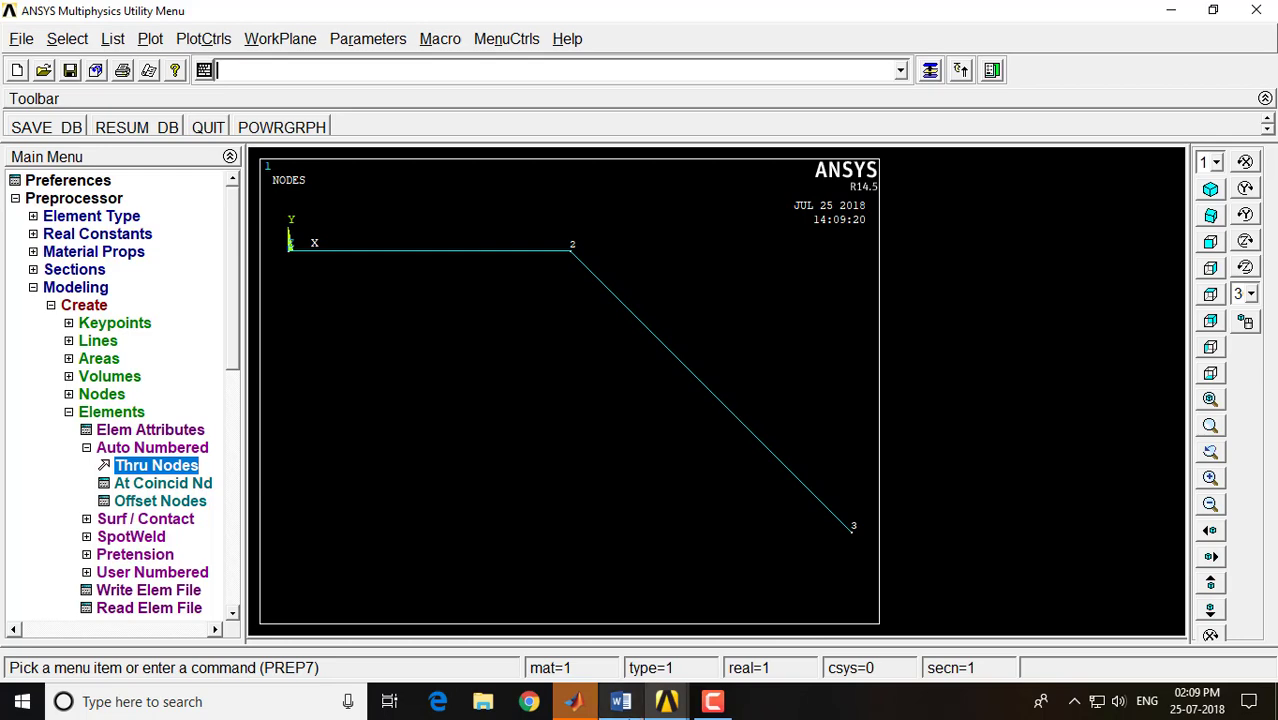
Compare the model with the truss figure in the Word notes, and switch ANSYS from preprocessing to the Solution phase's load application options
left_click(620, 701)
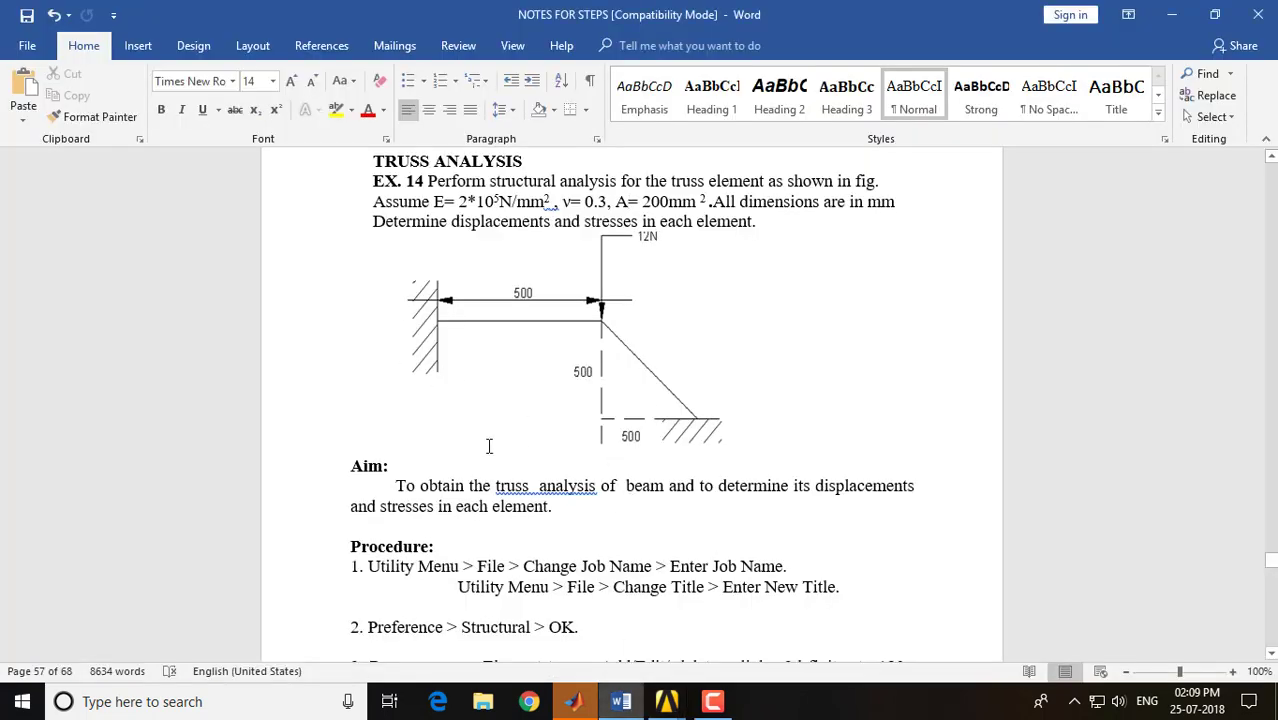
mouse_move(667, 701)
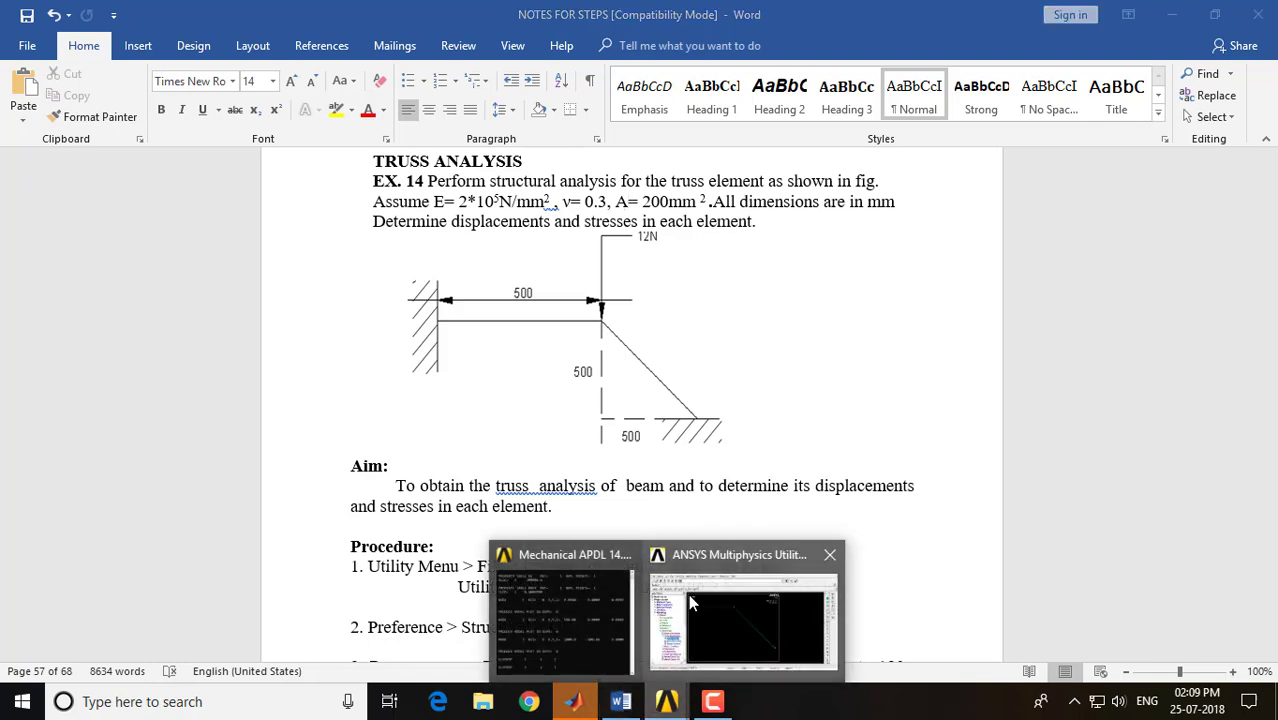
left_click(690, 596)
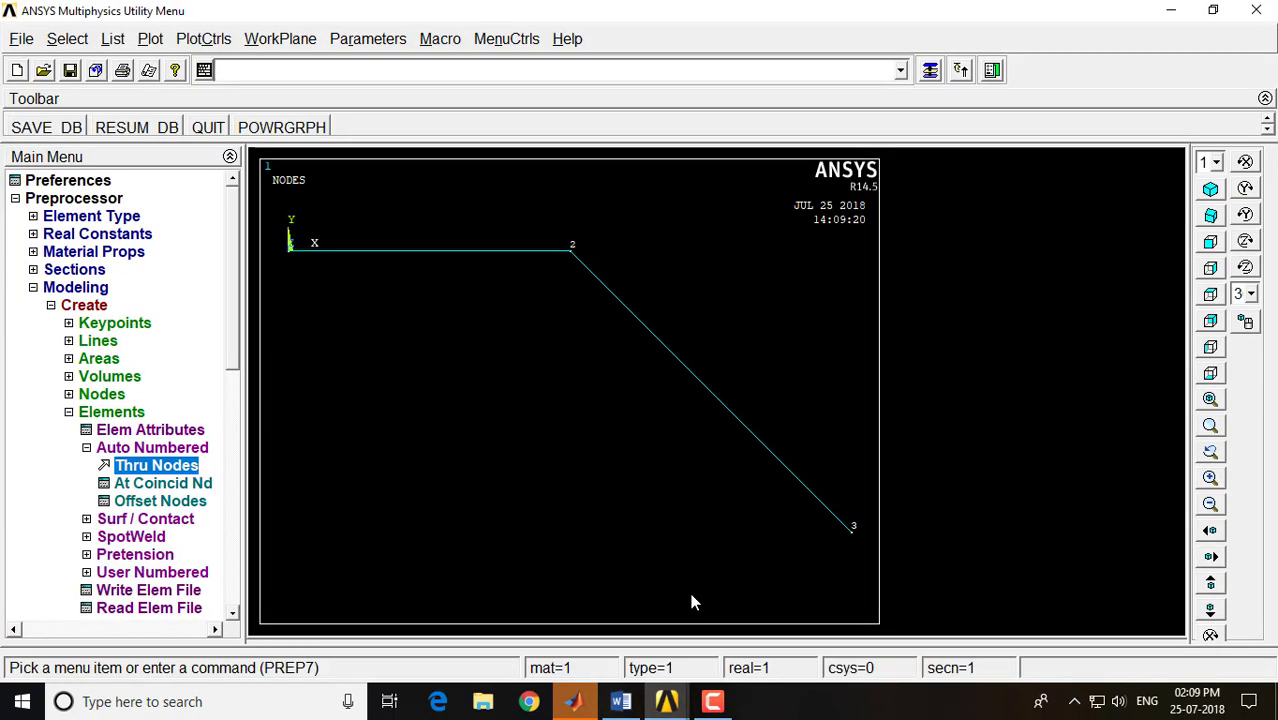
left_click(78, 288)
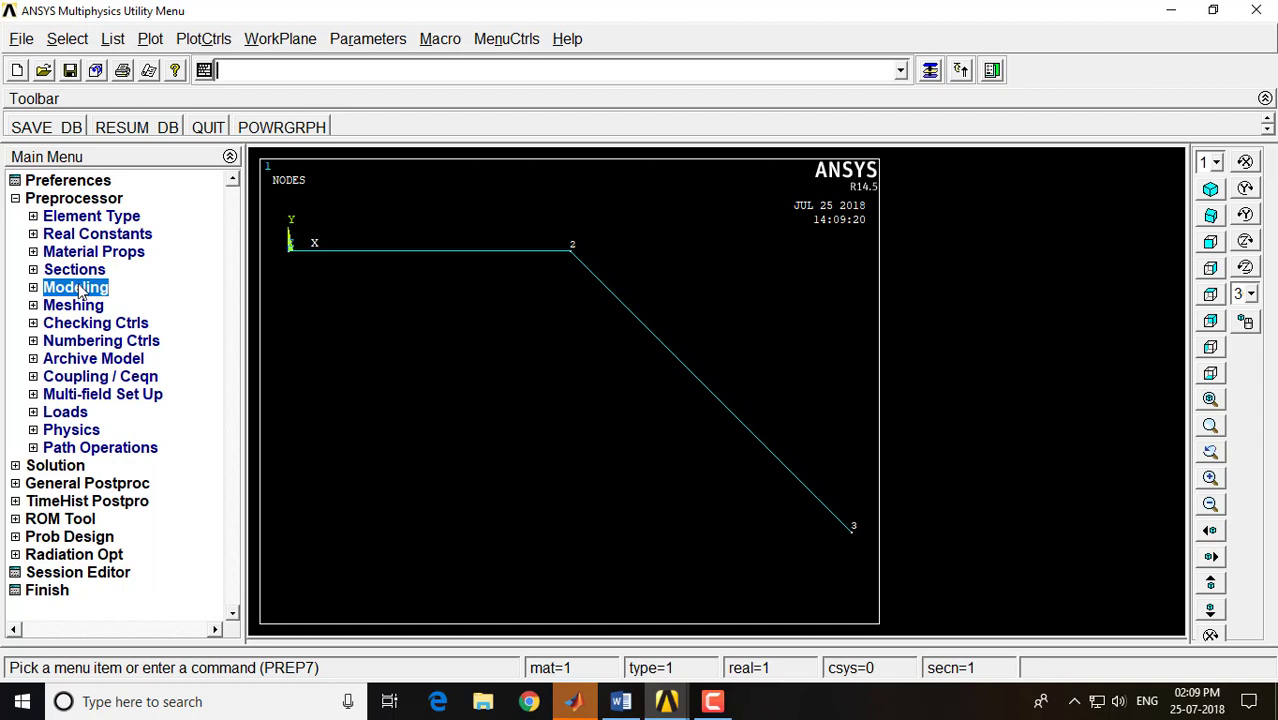
left_click(60, 199)
left_click(58, 217)
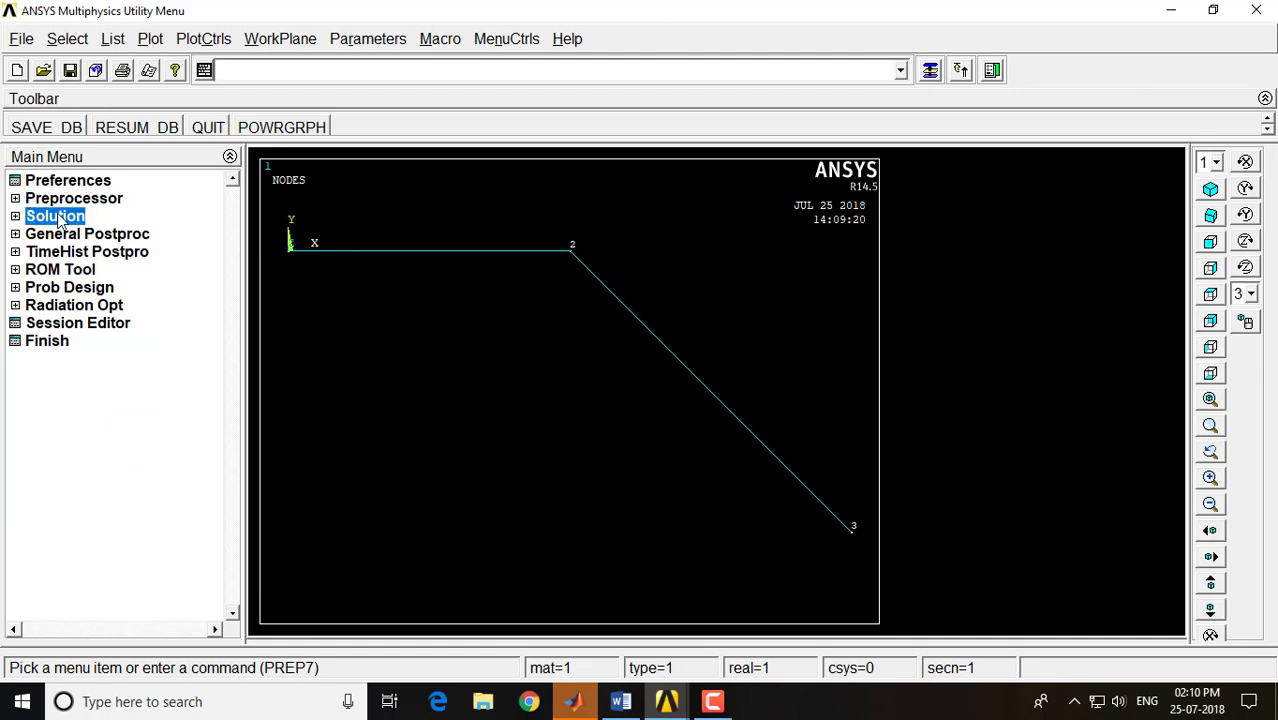
left_click(85, 253)
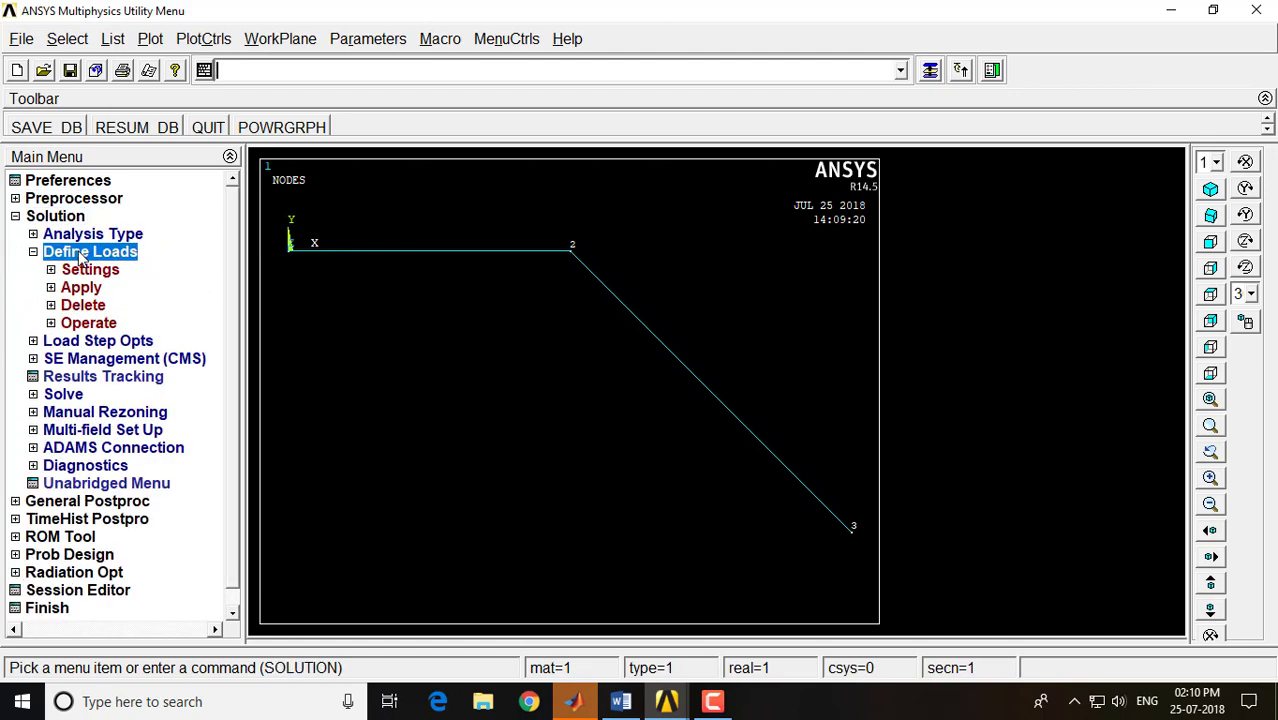
left_click(90, 288)
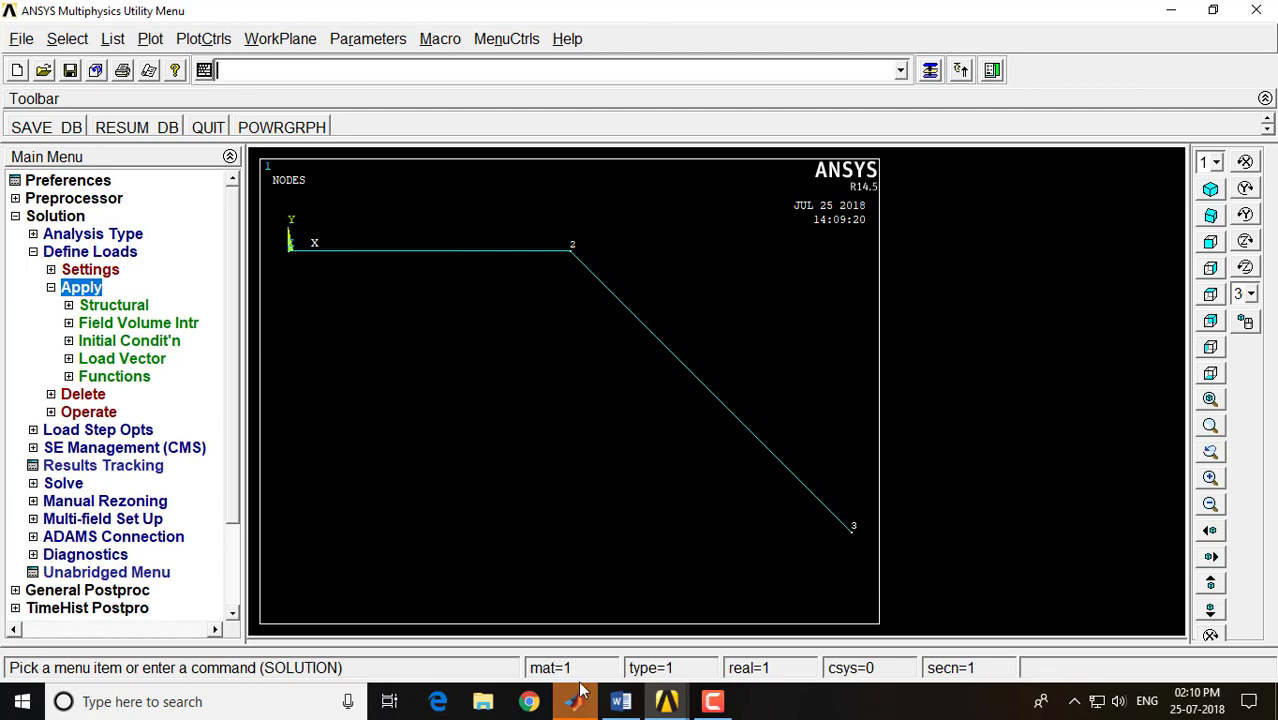
Check the fixed supports in the Word notes, and constrain all DOF of nodes 1 and 3 in ANSYS with a displacement value of 0
left_click(620, 701)
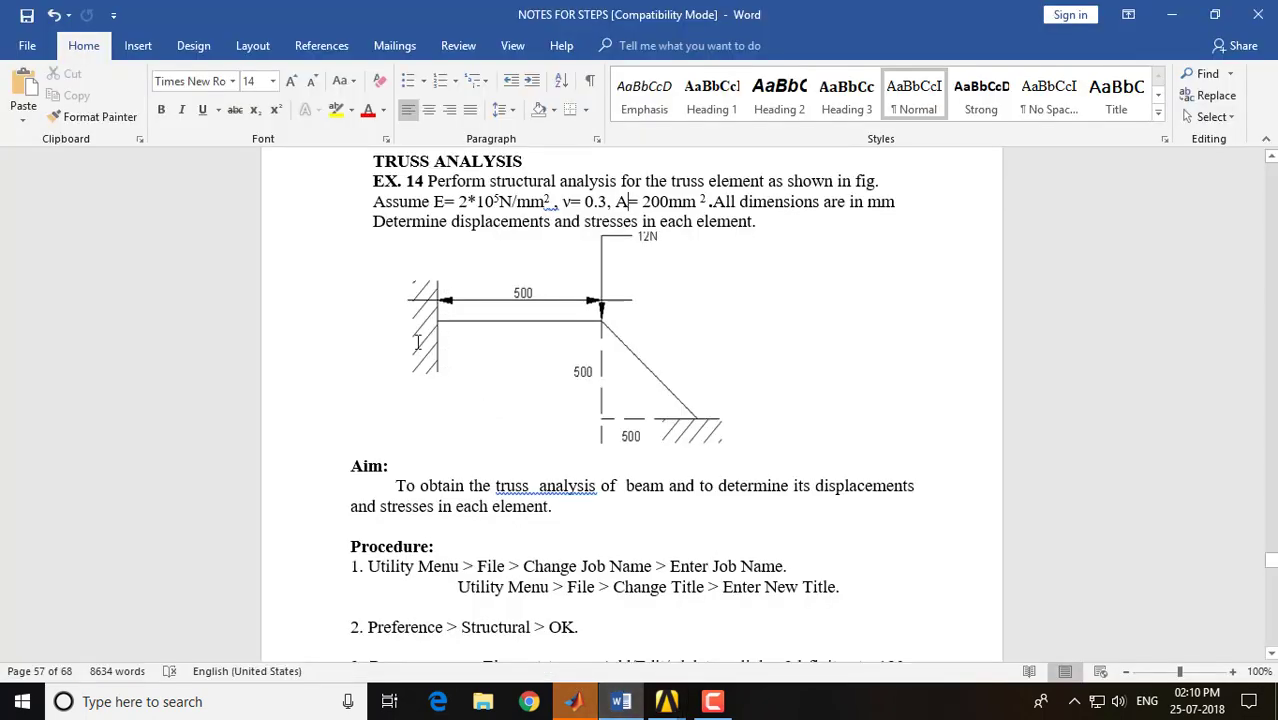
key("alt+Tab")
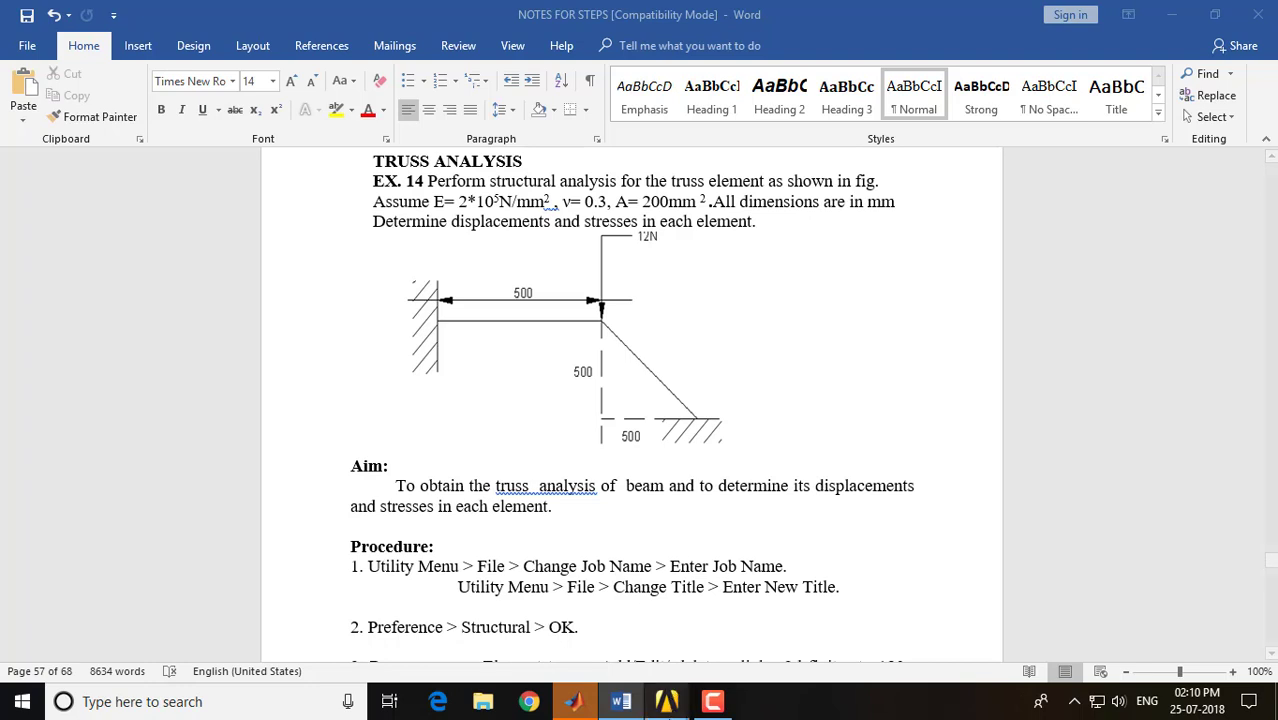
mouse_move(667, 701)
left_click(705, 623)
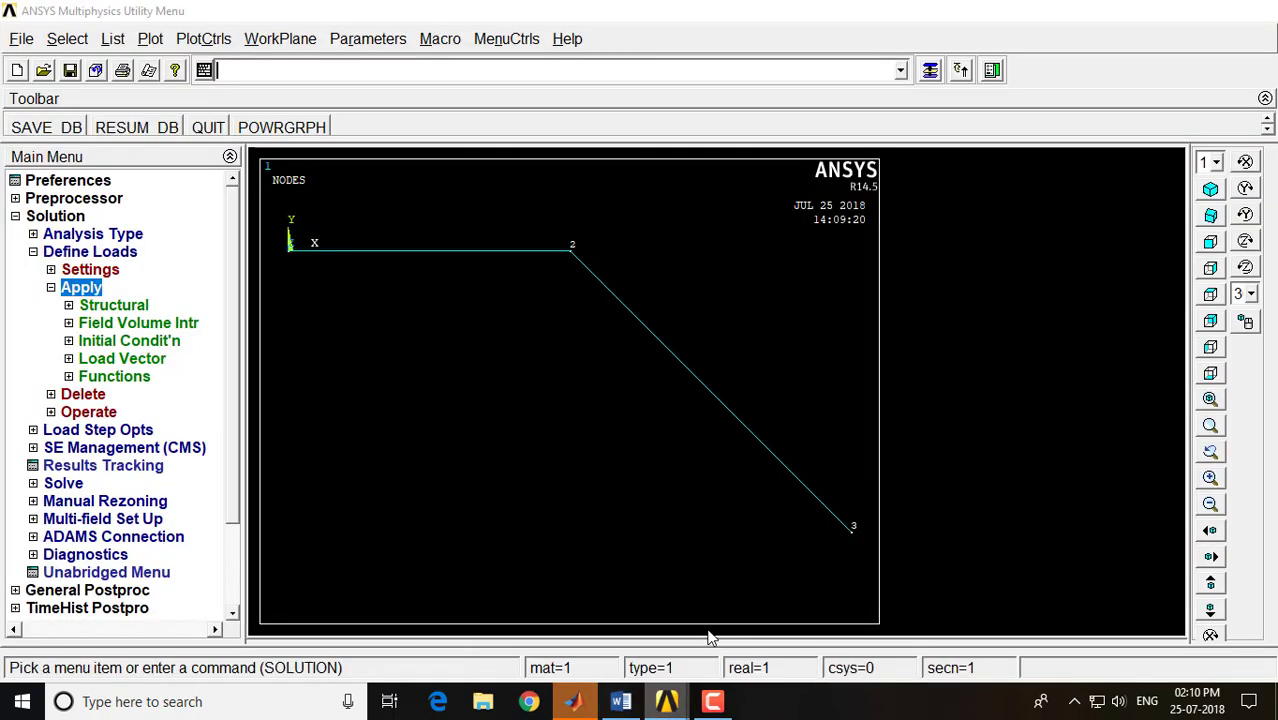
left_click(113, 306)
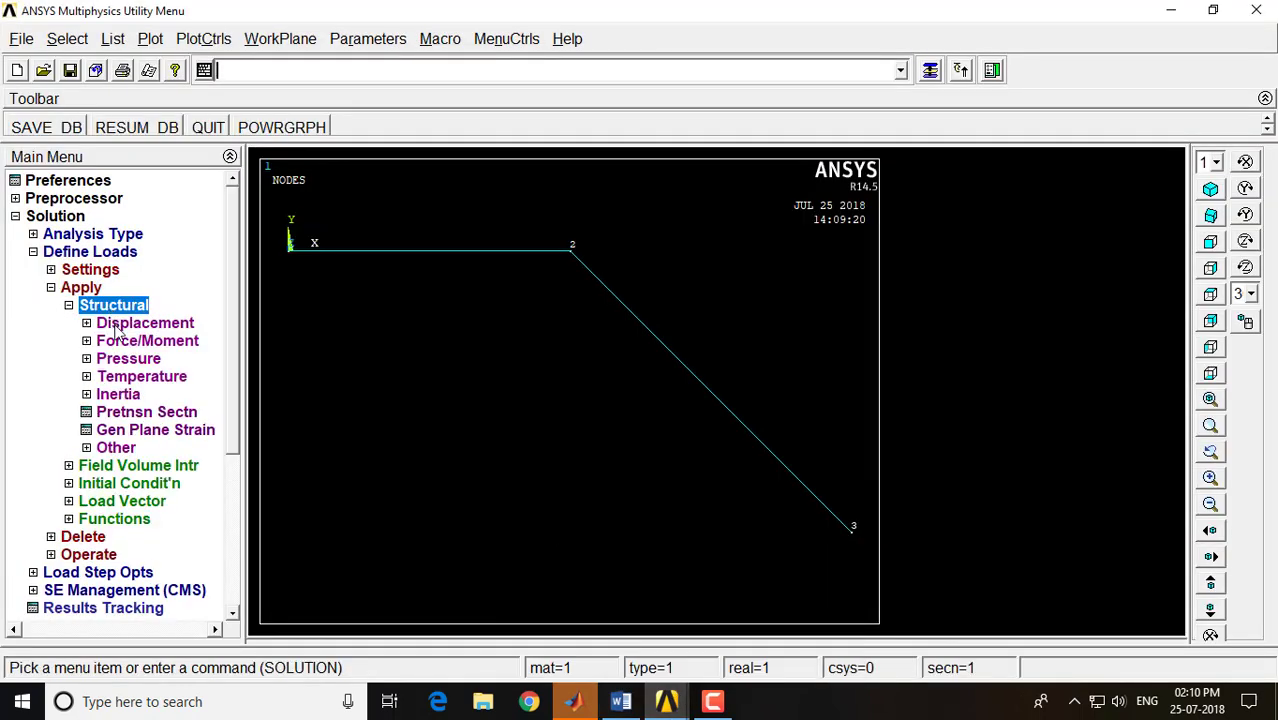
left_click(115, 329)
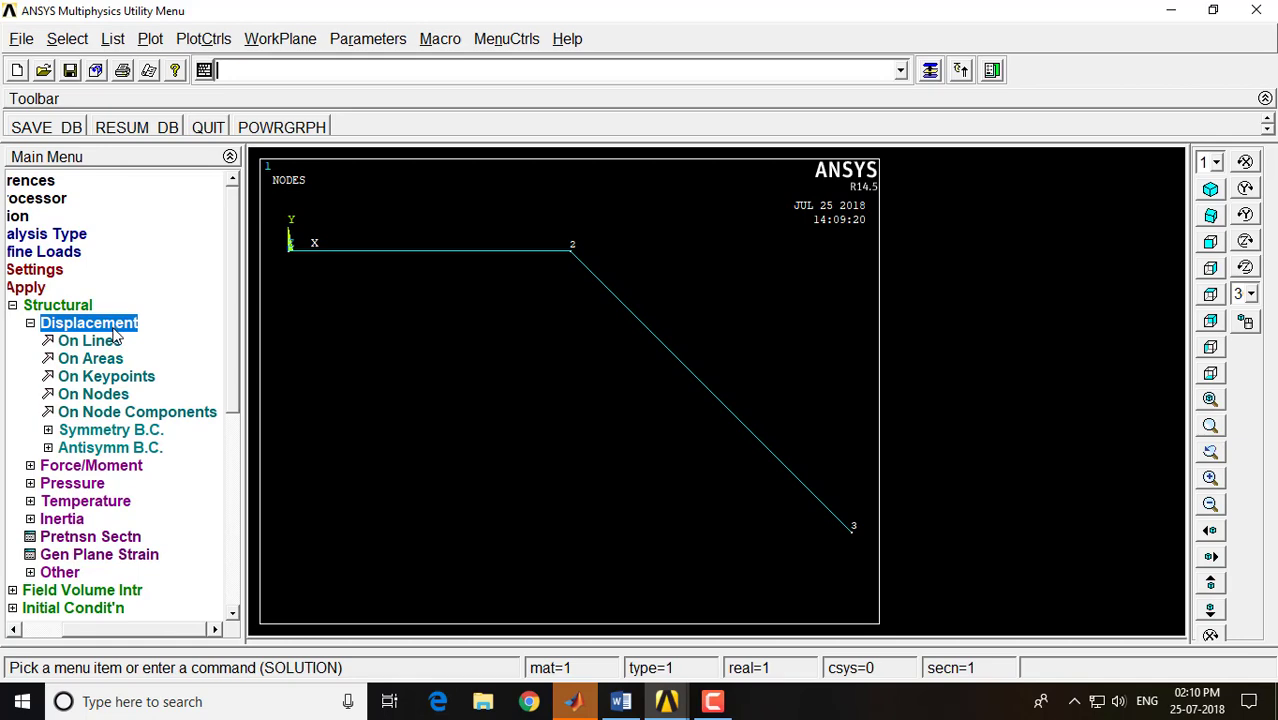
left_click(115, 396)
left_click(290, 256)
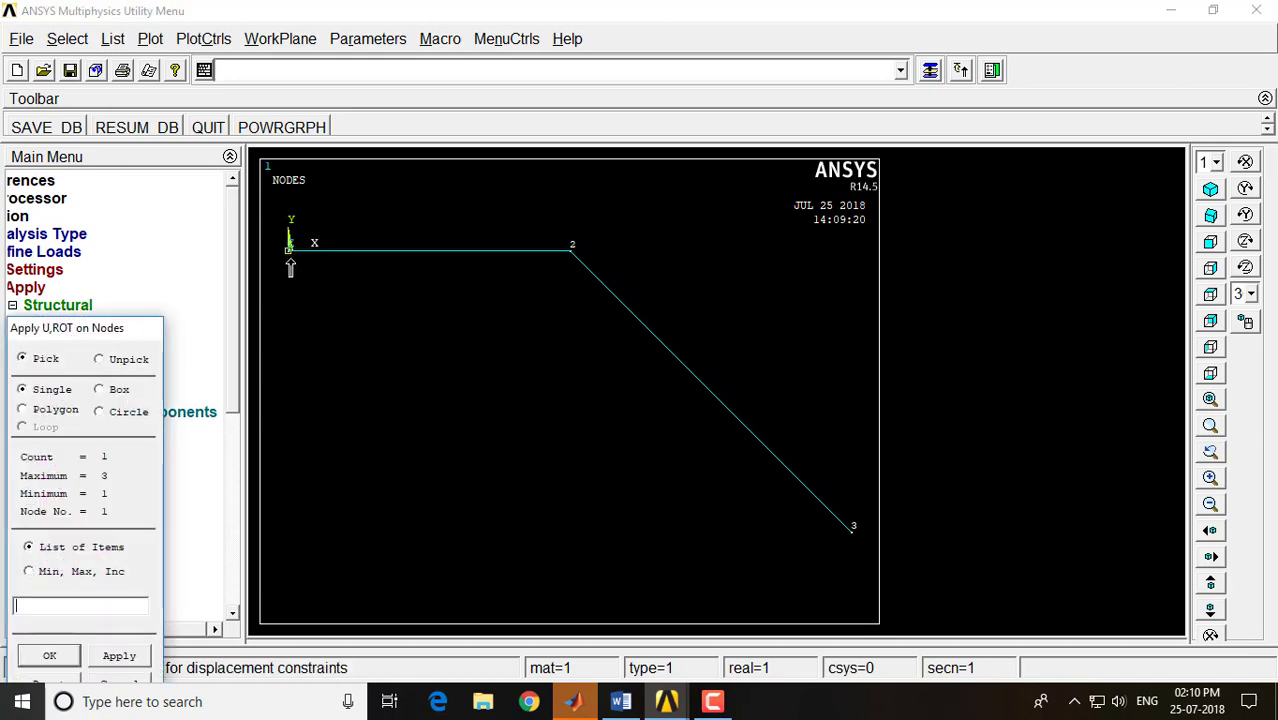
left_click(856, 548)
left_click(55, 656)
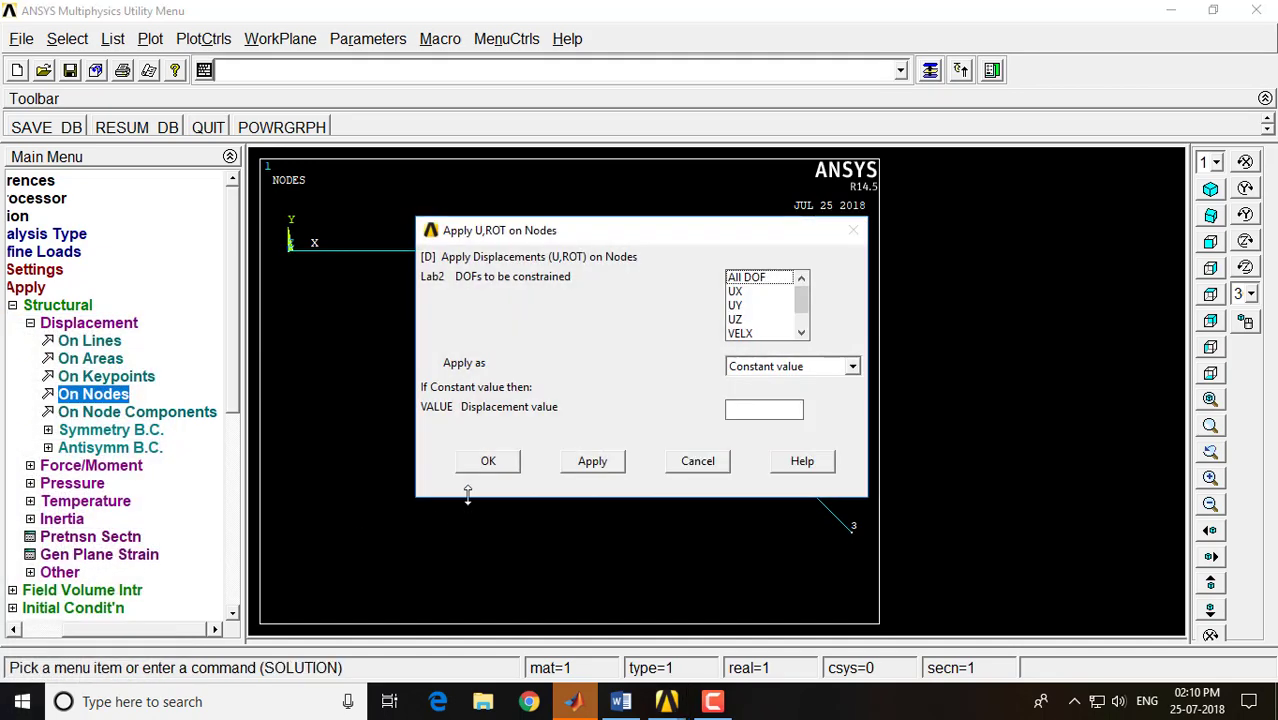
left_click(750, 281)
left_click(770, 411)
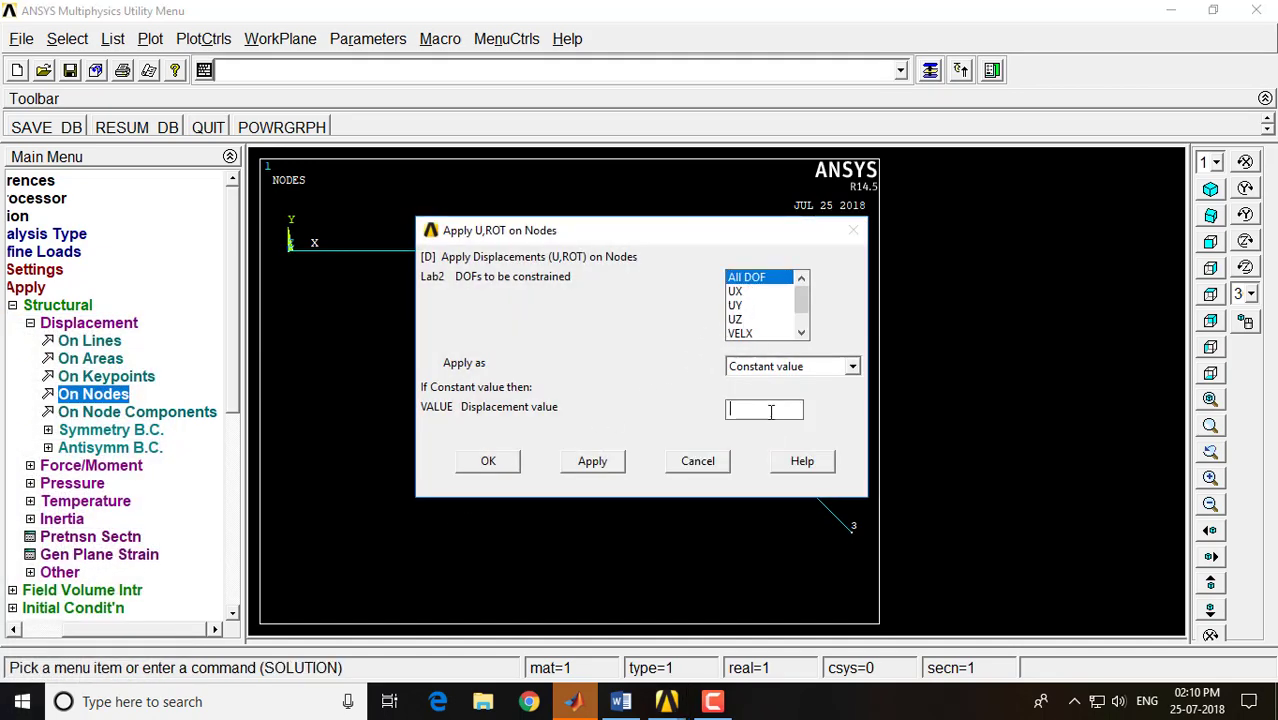
left_click(490, 462)
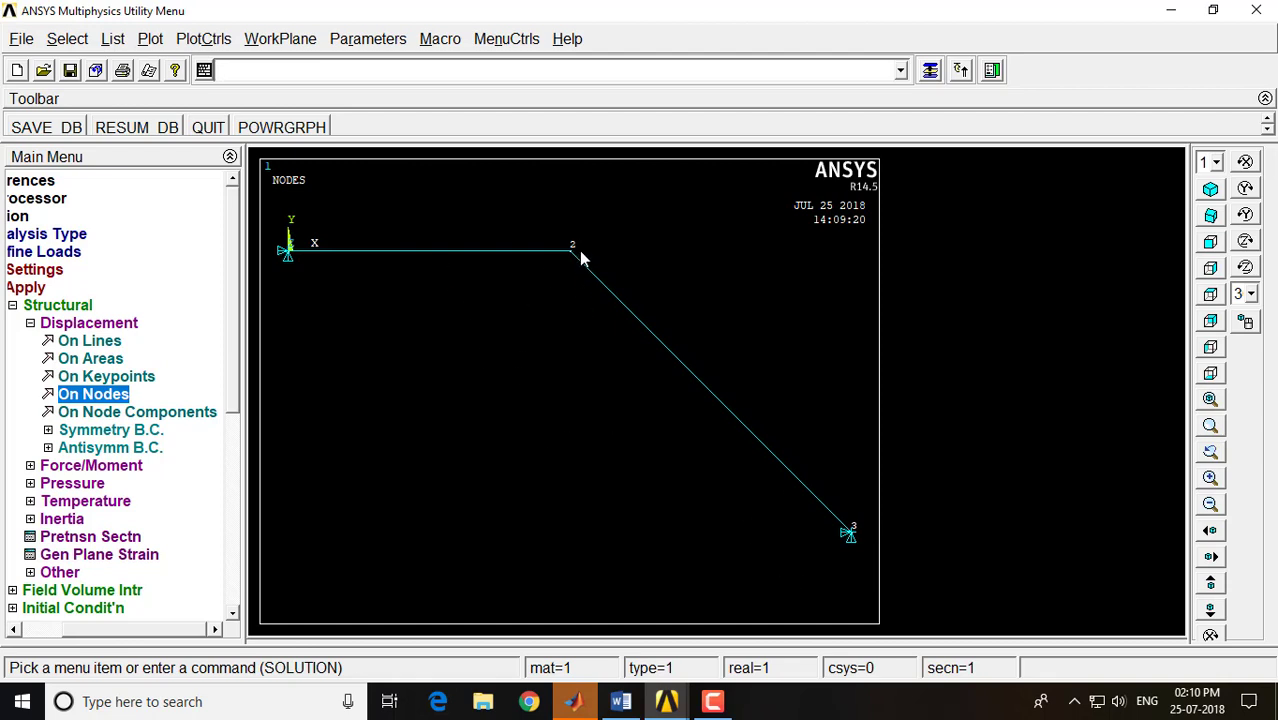
Start a force/moment load on node 2 and set its direction to FY
left_click(88, 468)
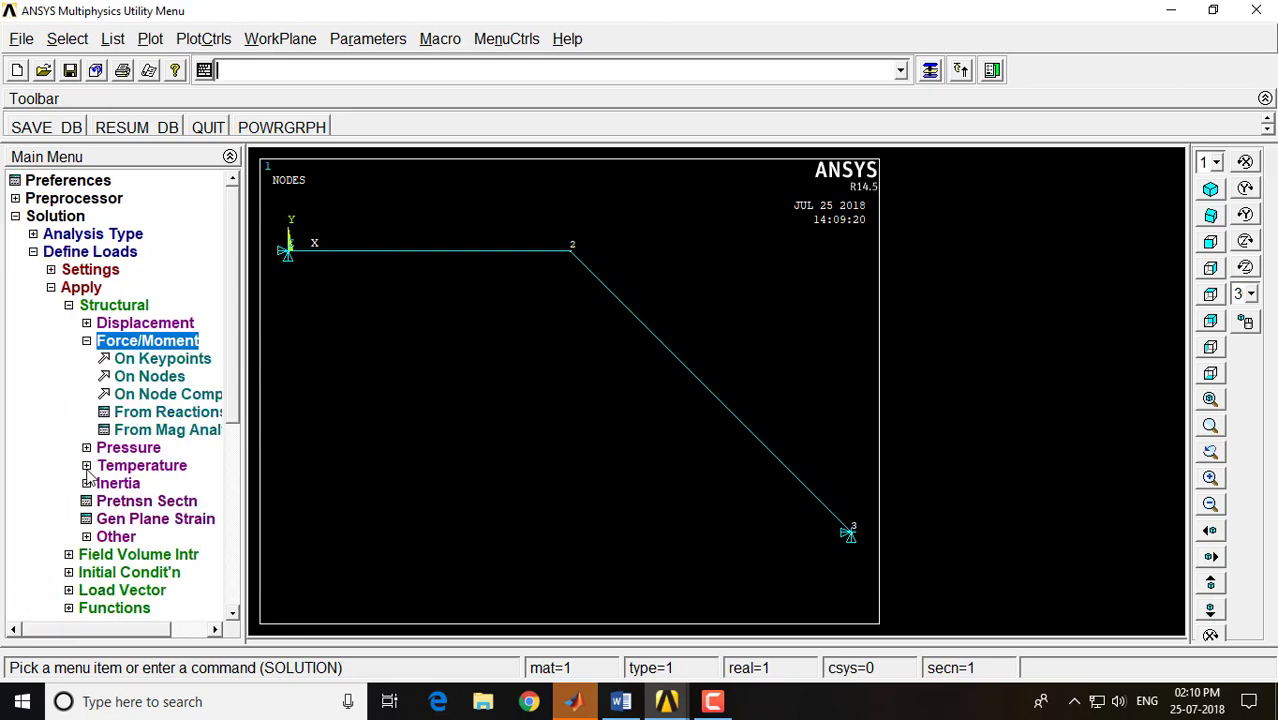
left_click(145, 377)
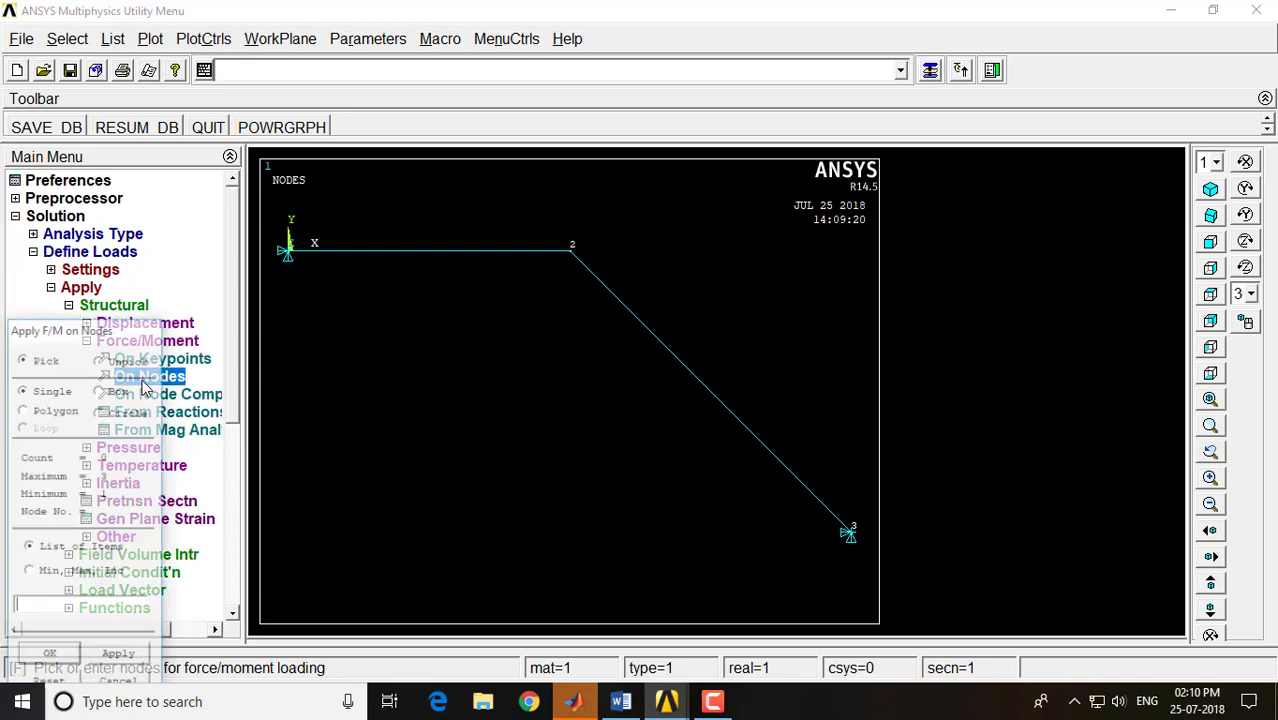
left_click(572, 259)
left_click(50, 656)
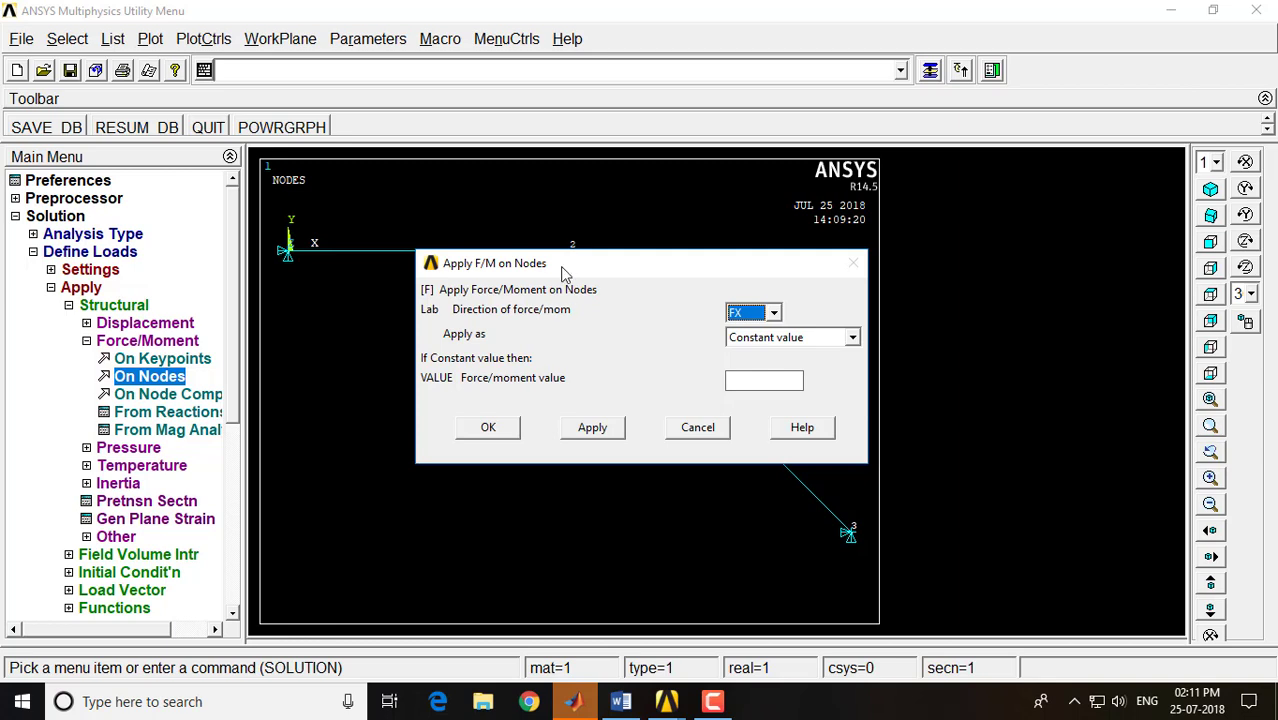
left_click(774, 315)
left_click(763, 346)
left_click(737, 382)
Check the load's magnitude in the Word notes, and enter 12 as the constant force value in ANSYS
left_click(620, 700)
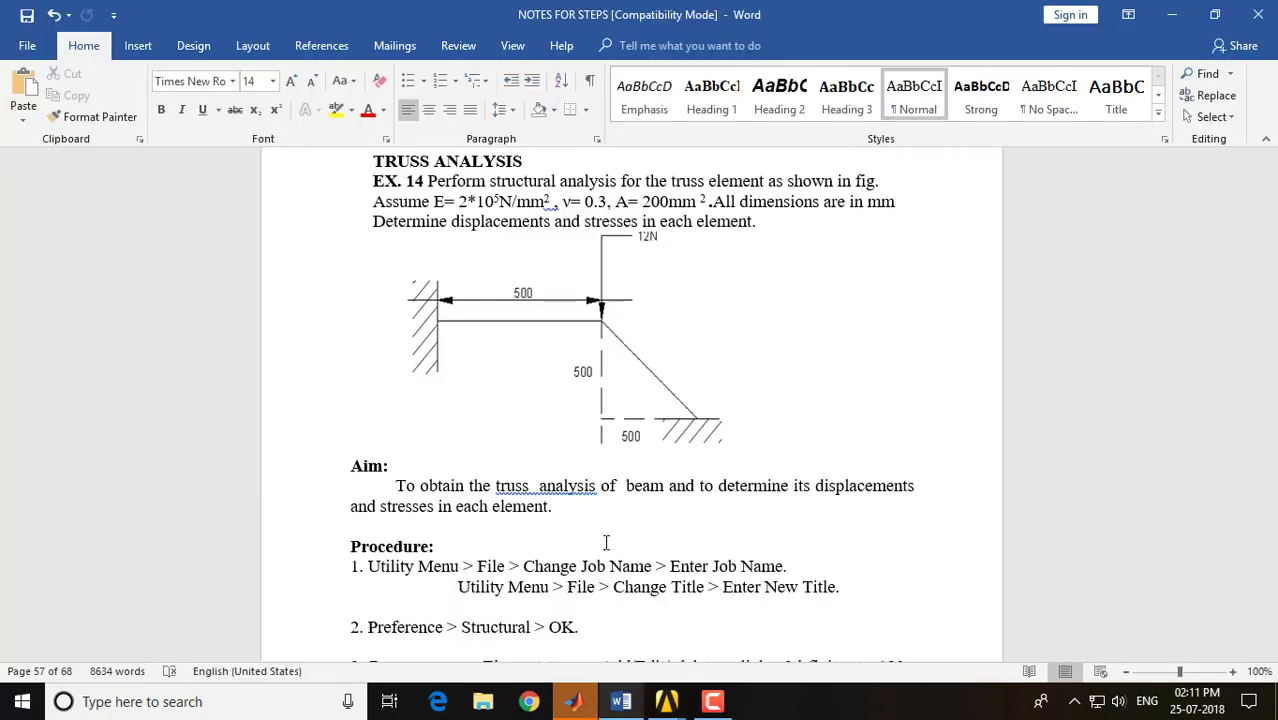
mouse_move(672, 702)
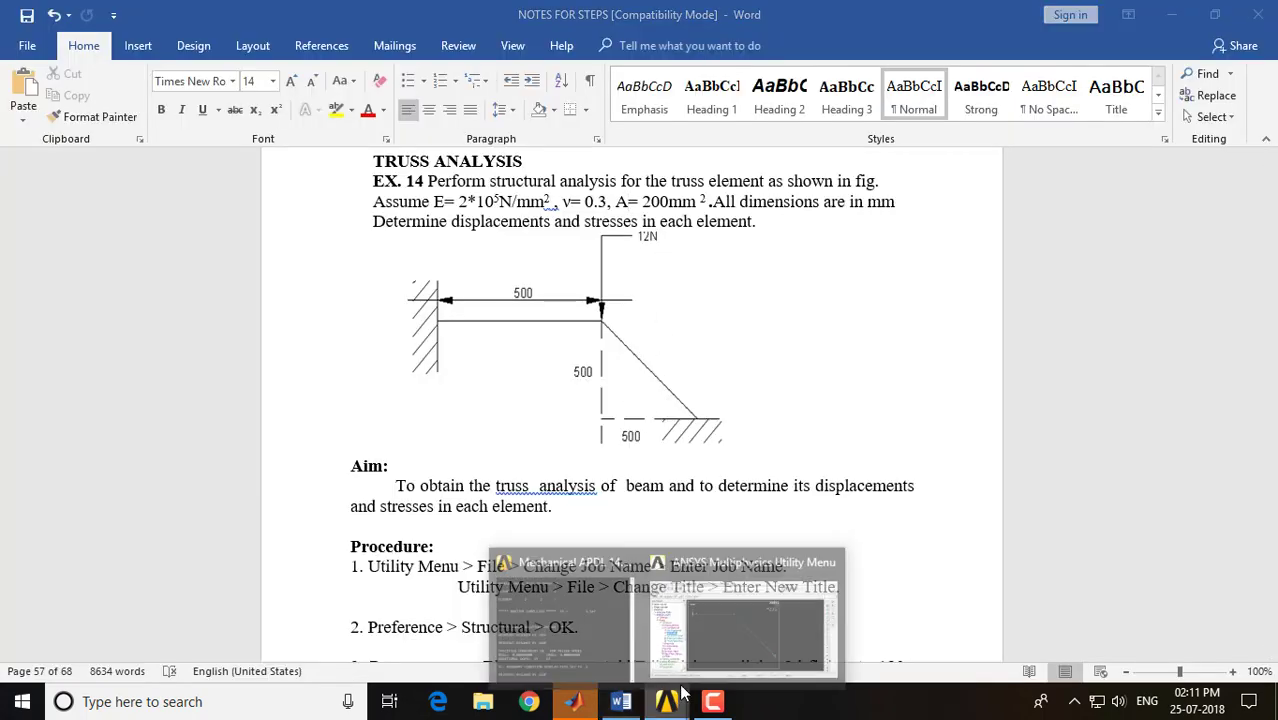
left_click(830, 600)
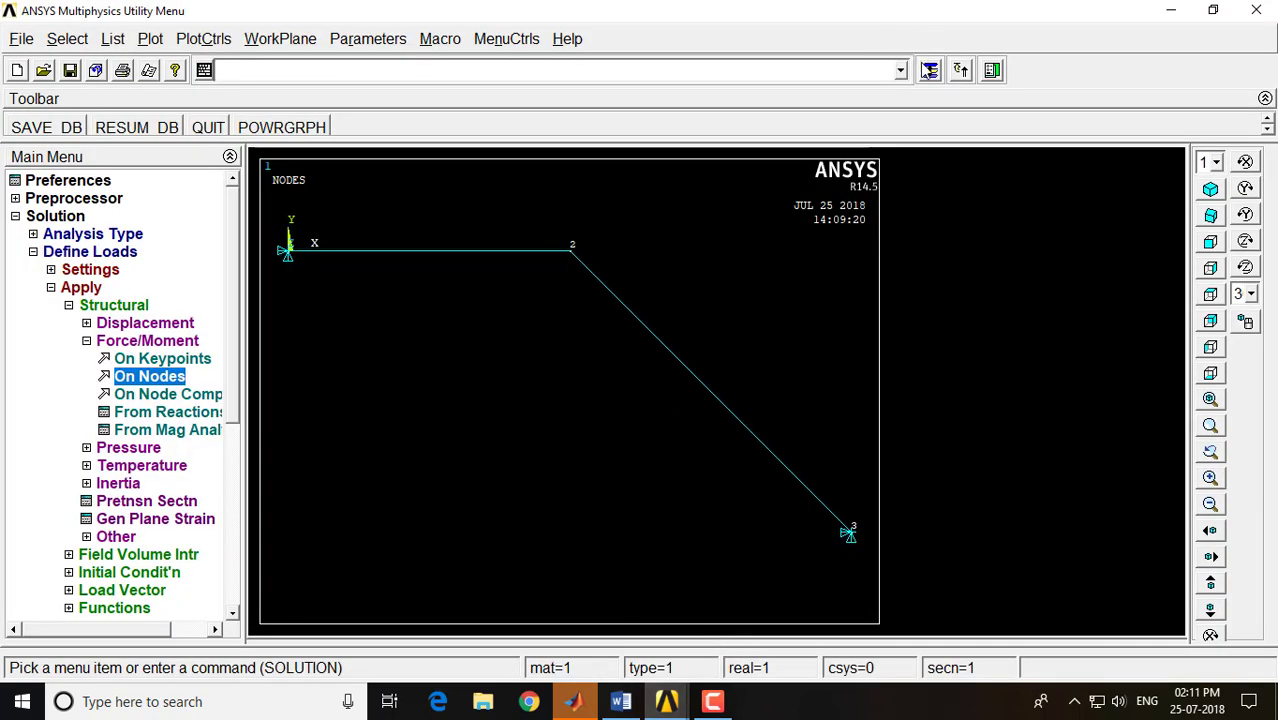
left_click(929, 70)
left_click(757, 386)
type("12")
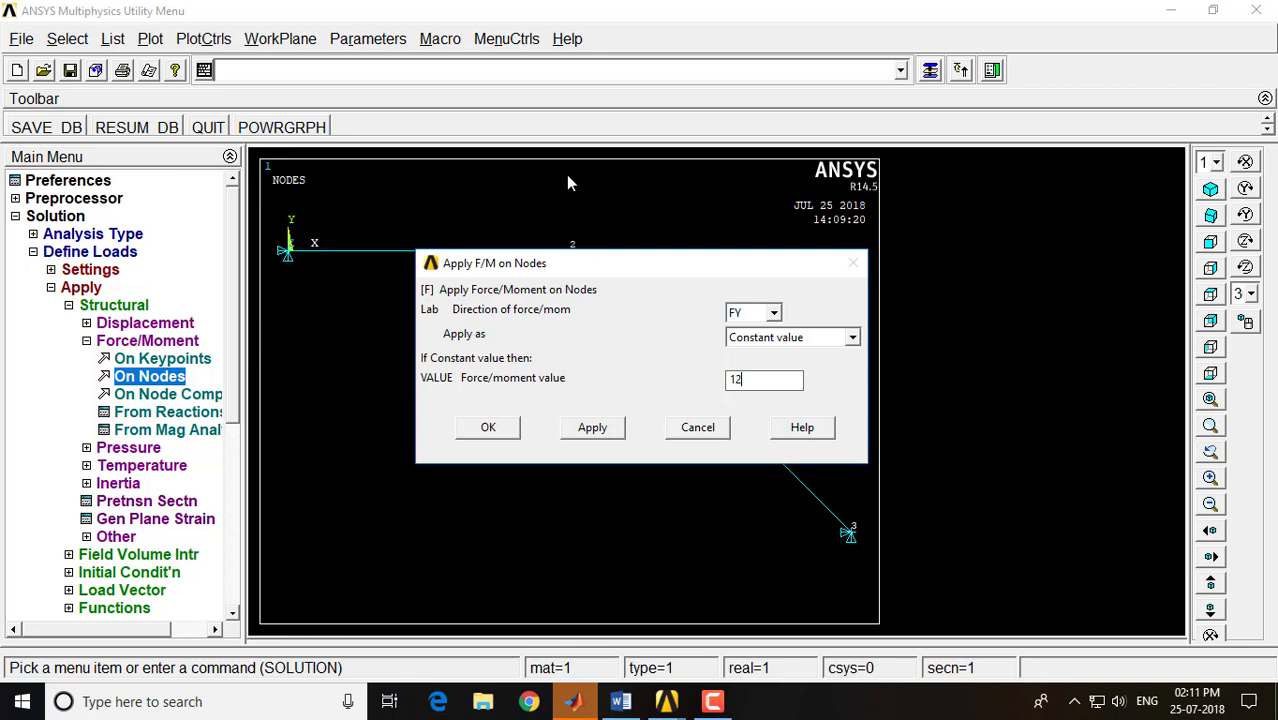
Check the load's direction in the Word notes, and apply the FY force on node 2 in ANSYS with the value -12
left_click(620, 701)
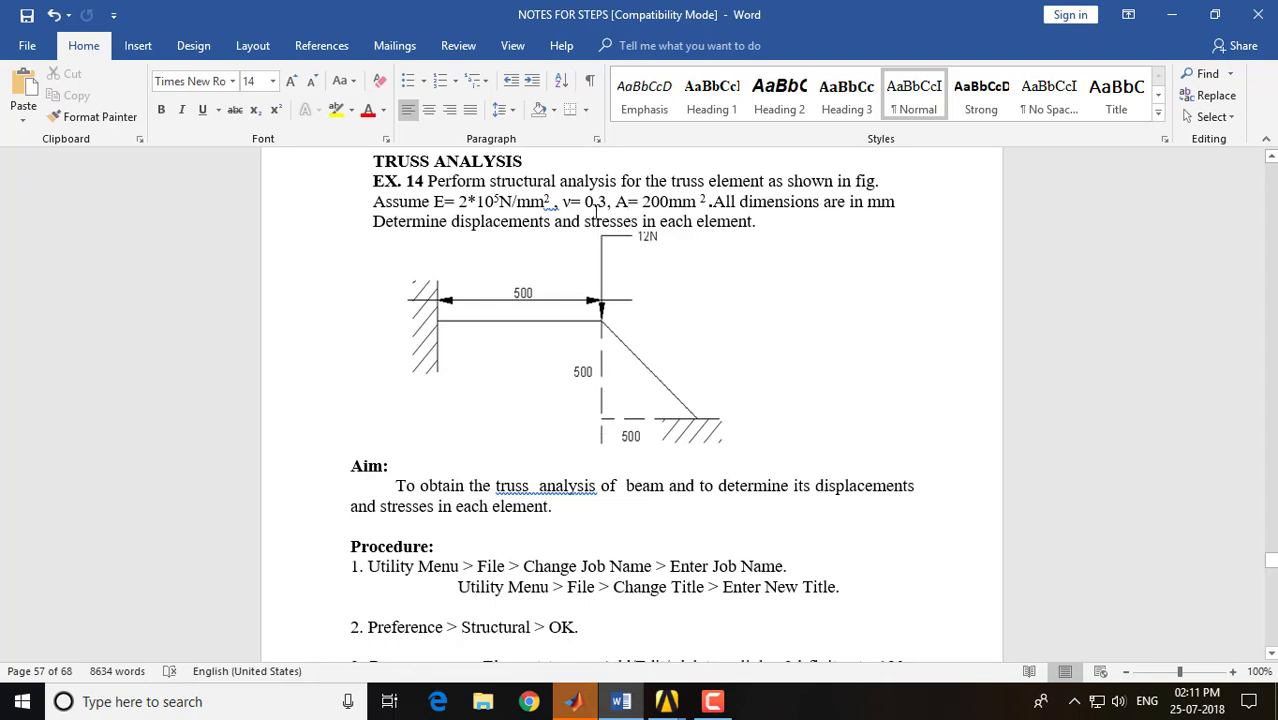
left_click(666, 701)
left_click(684, 618)
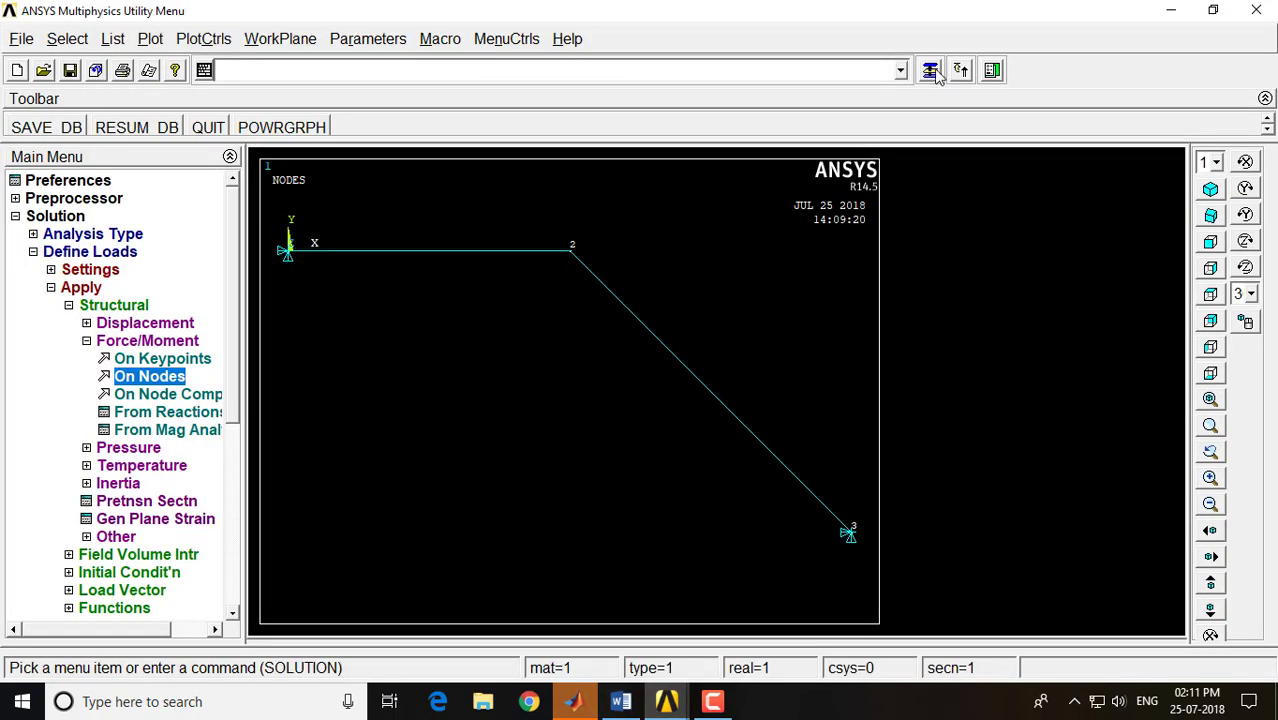
left_click(735, 379)
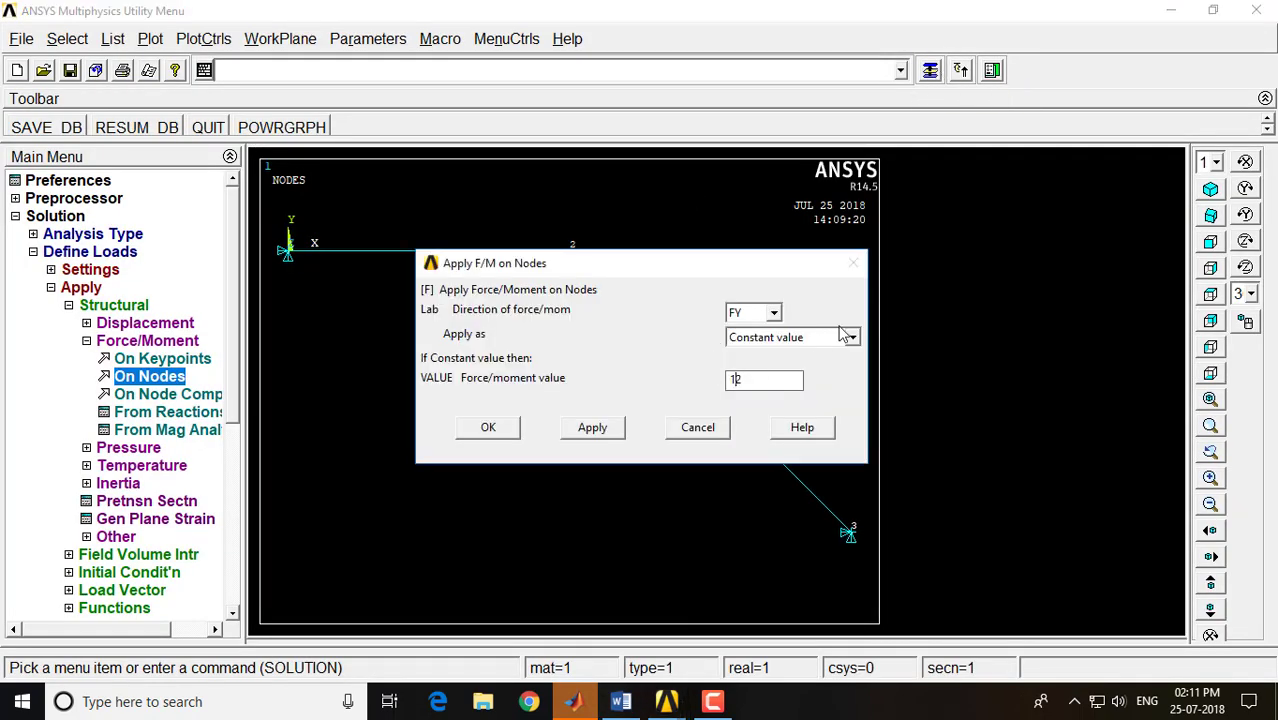
type("-")
left_click(488, 428)
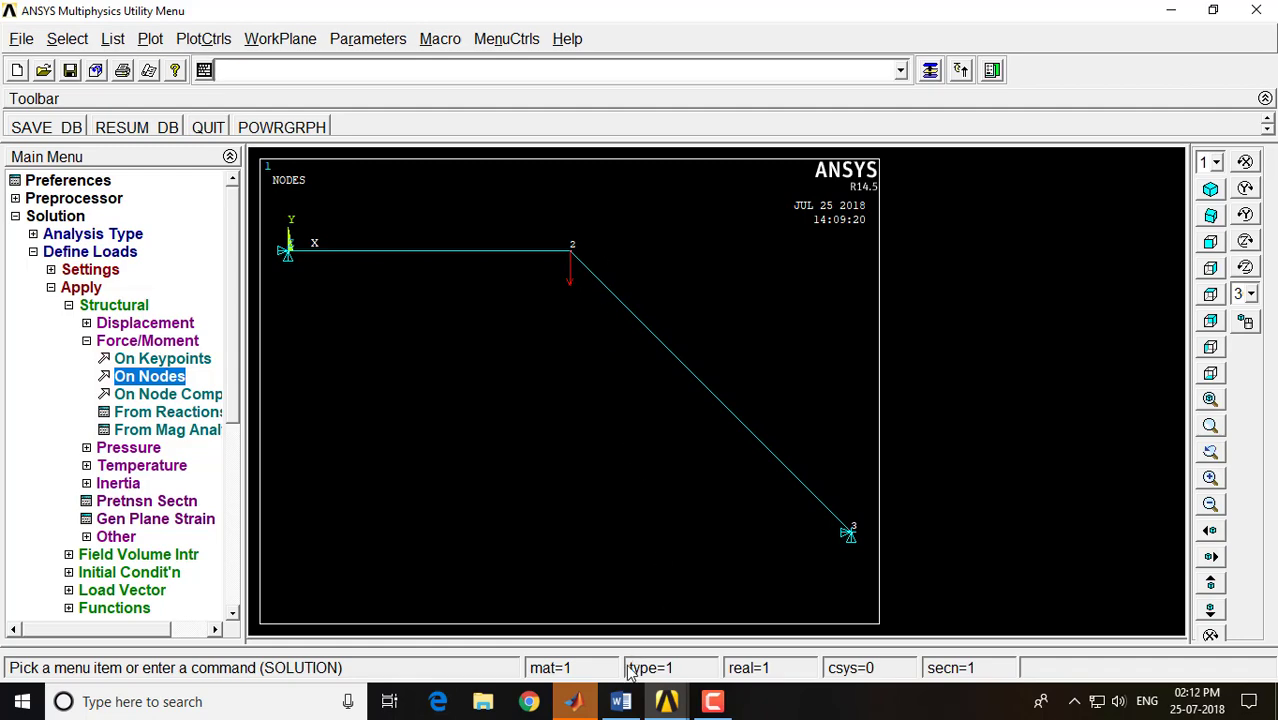
Compare the loaded model with the truss figure in the Word notes, and solve the current load step in ANSYS
left_click(620, 701)
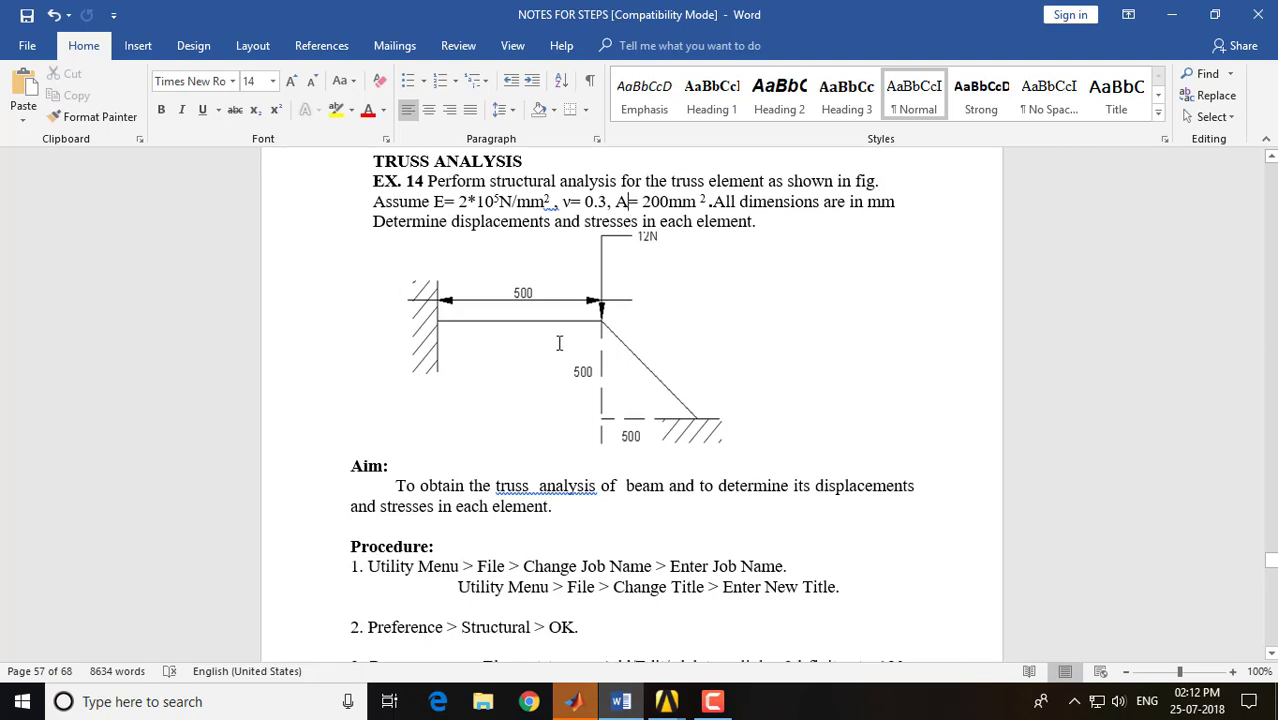
mouse_move(666, 701)
left_click(723, 622)
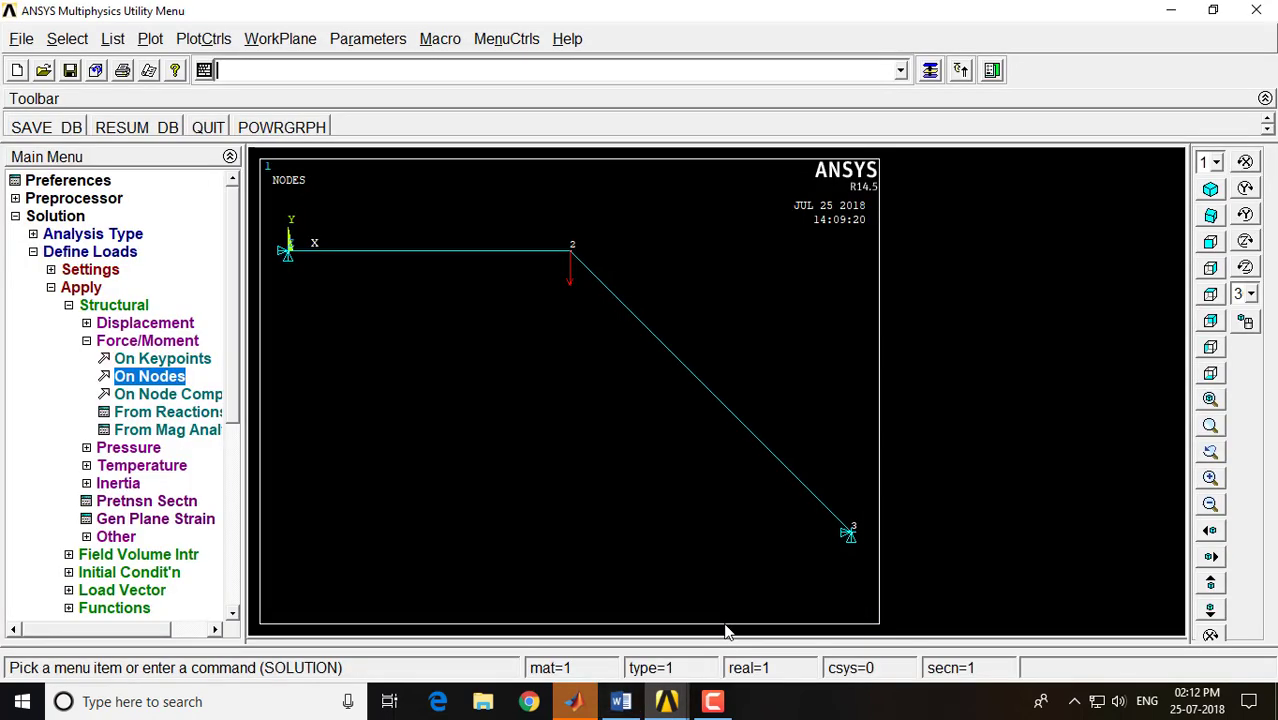
left_click(112, 254)
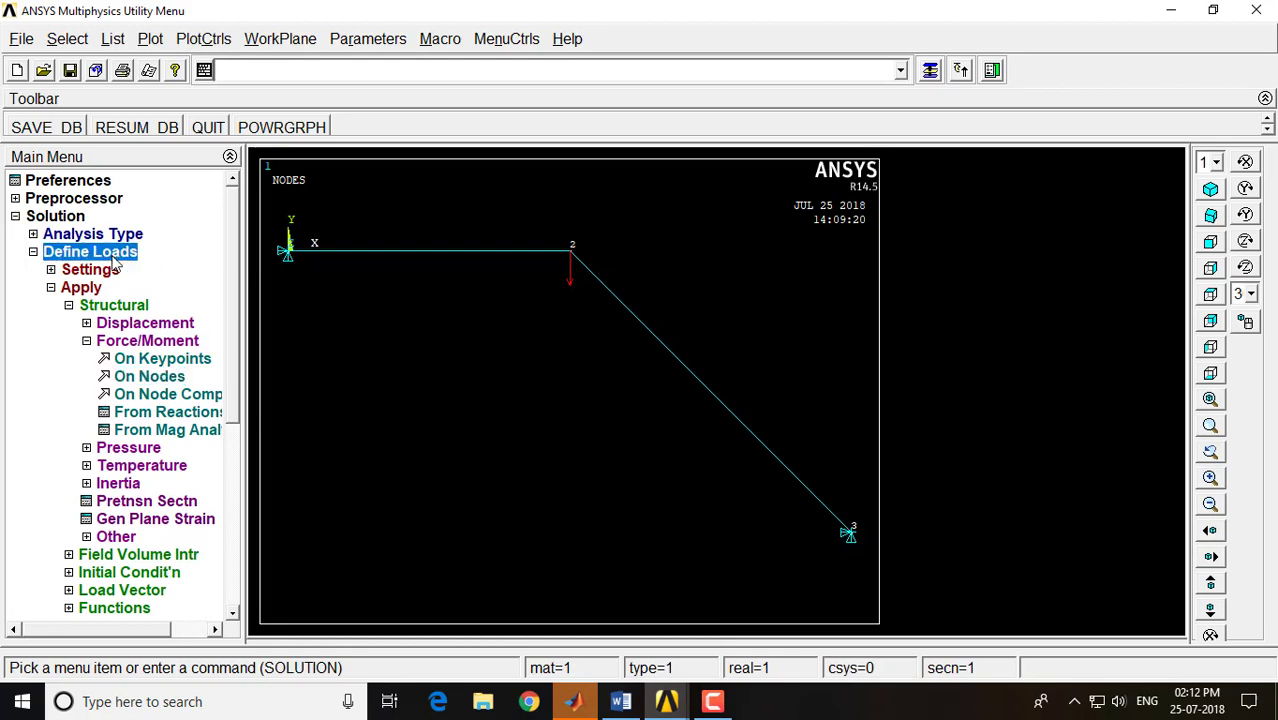
left_click(63, 325)
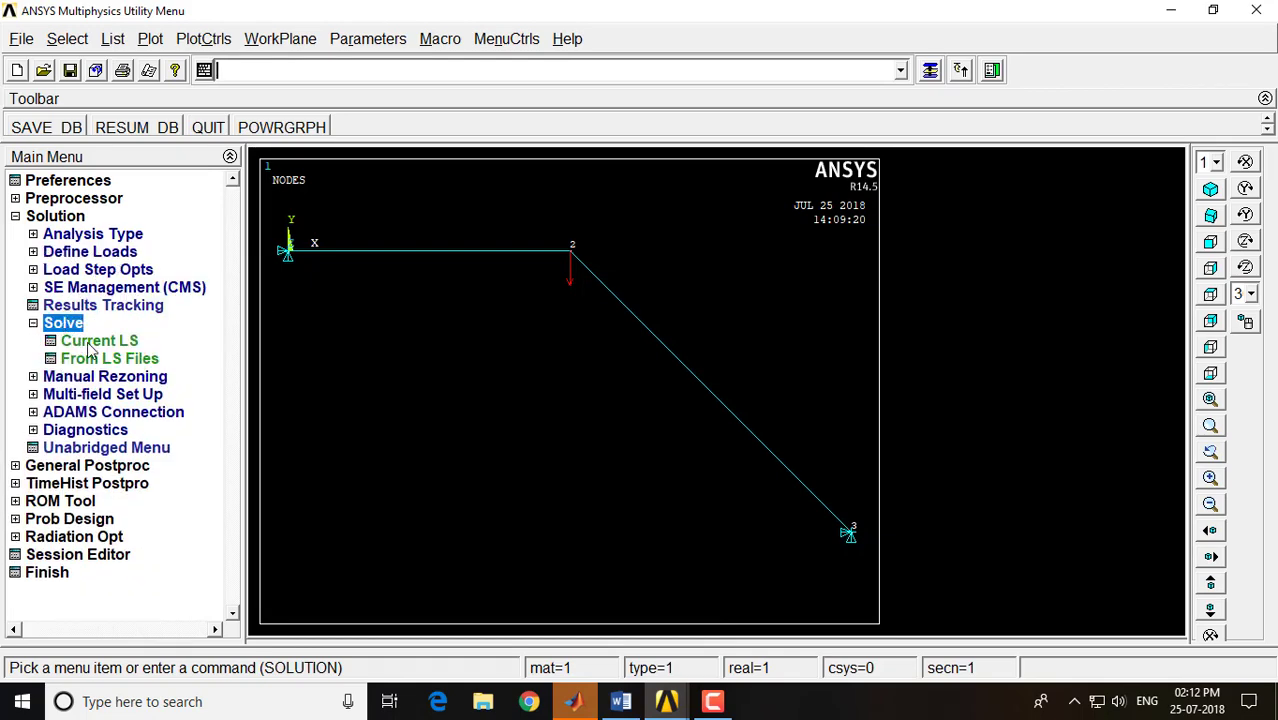
left_click(99, 341)
left_click(632, 439)
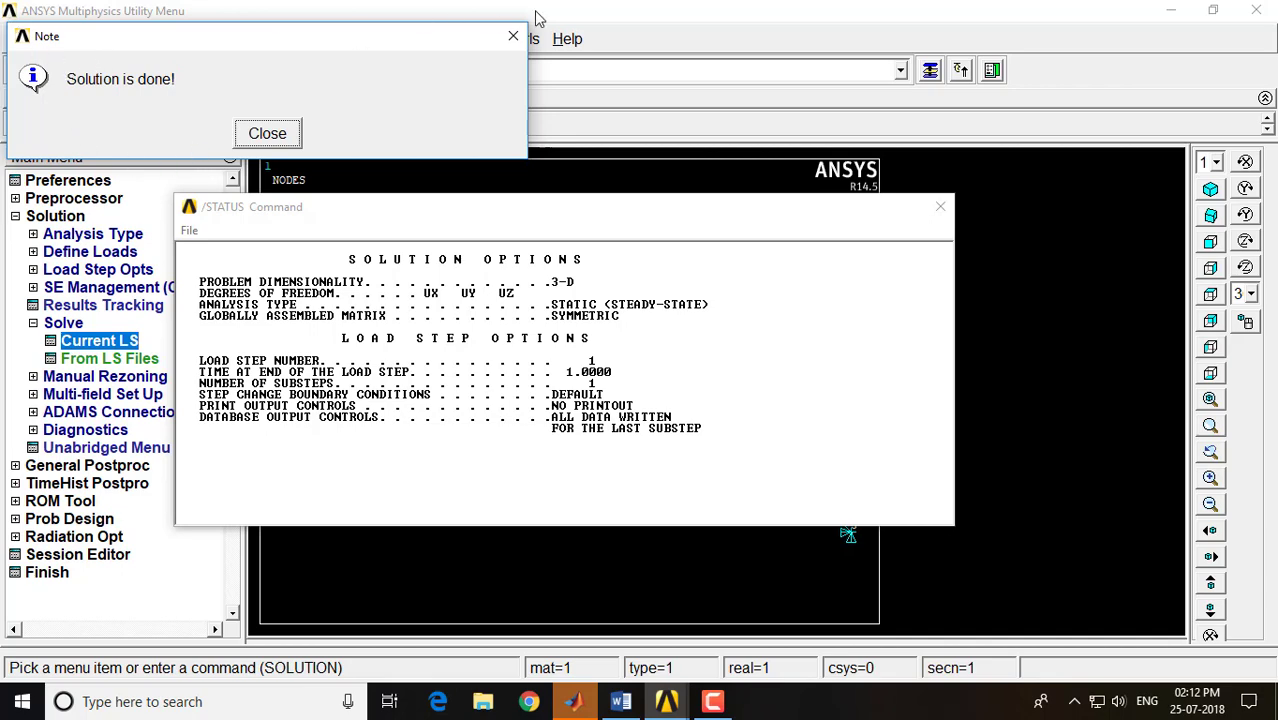
left_click(270, 133)
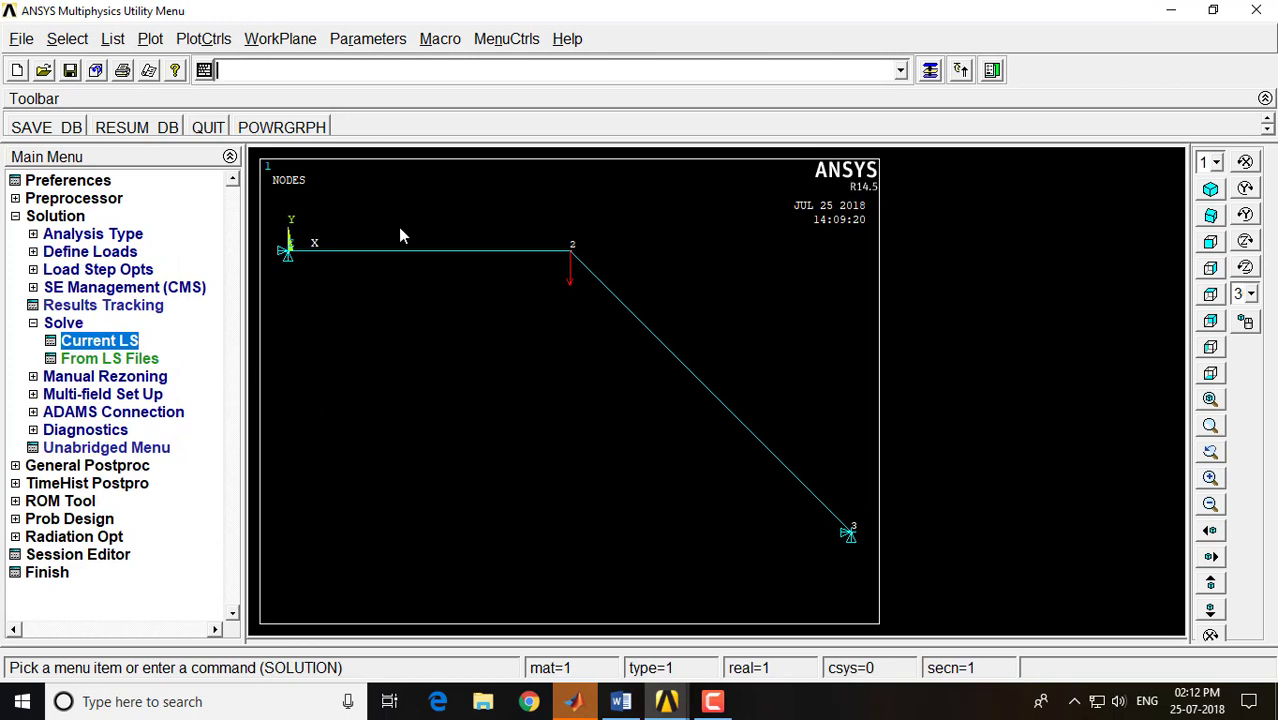
Switch to general postprocessing and plot the truss's deformed shape together with the undeformed shape
left_click(62, 219)
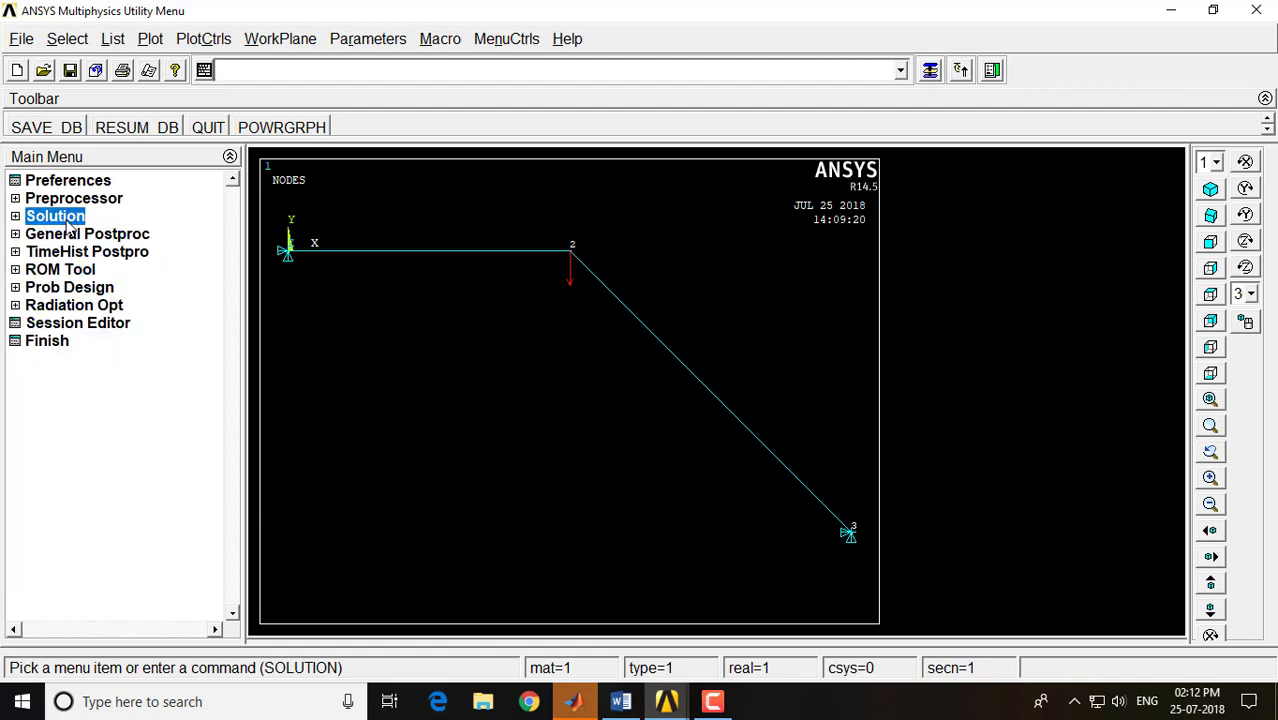
left_click(67, 235)
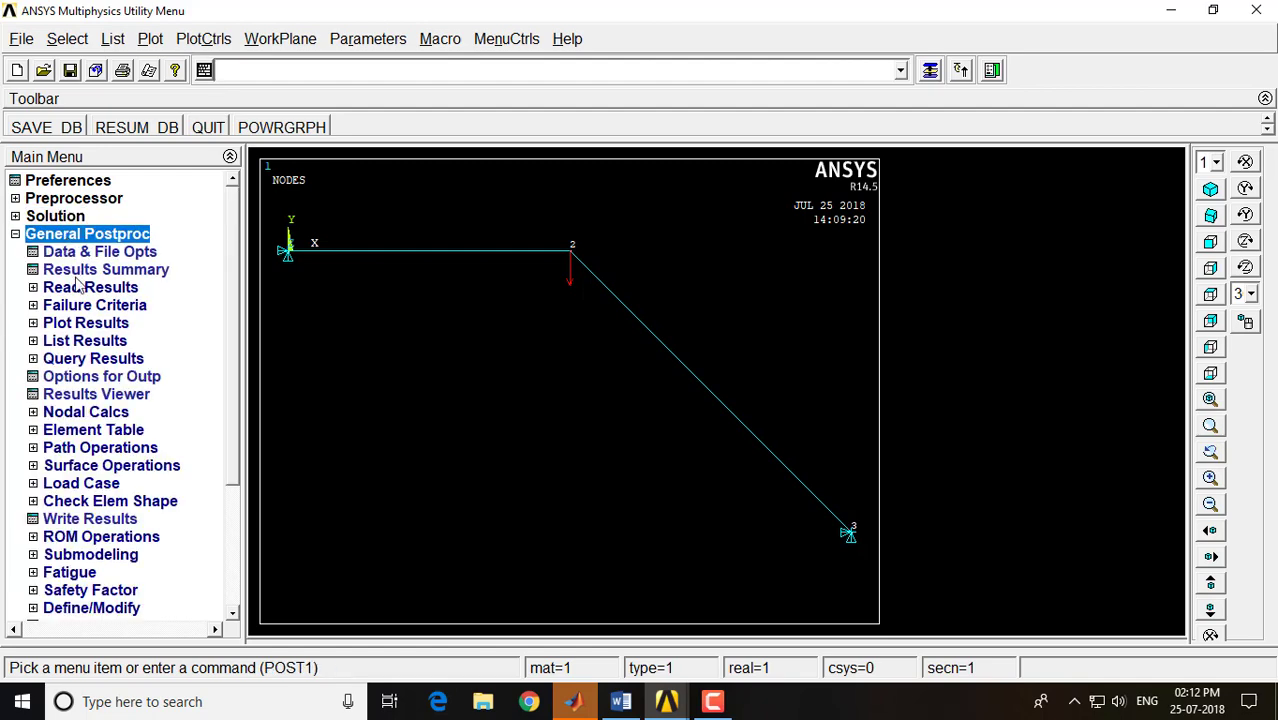
left_click(90, 324)
left_click(92, 341)
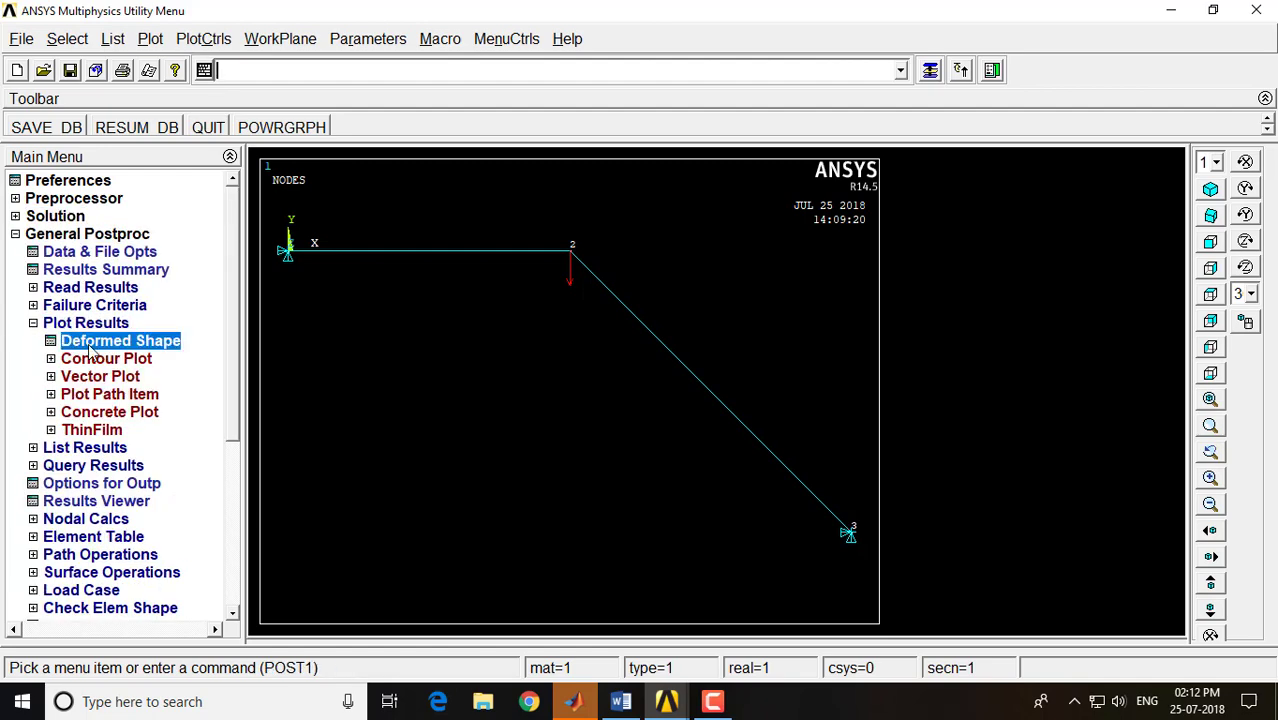
left_click(800, 355)
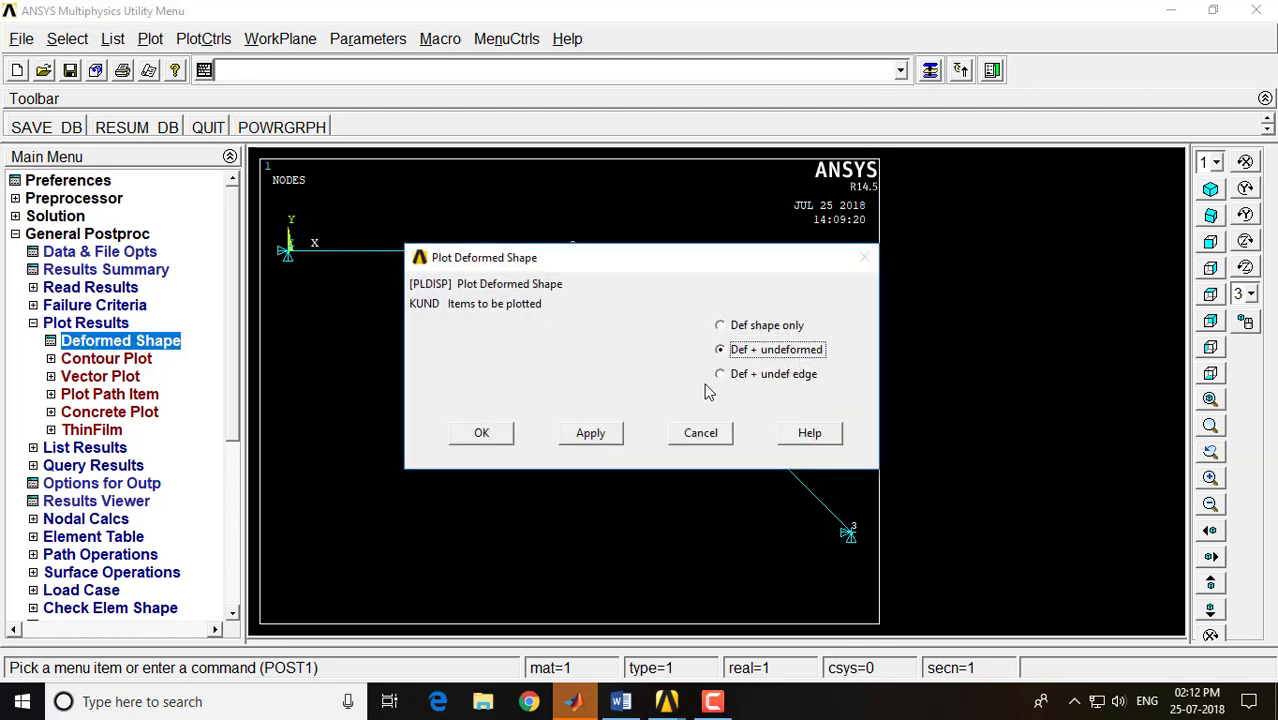
left_click(497, 433)
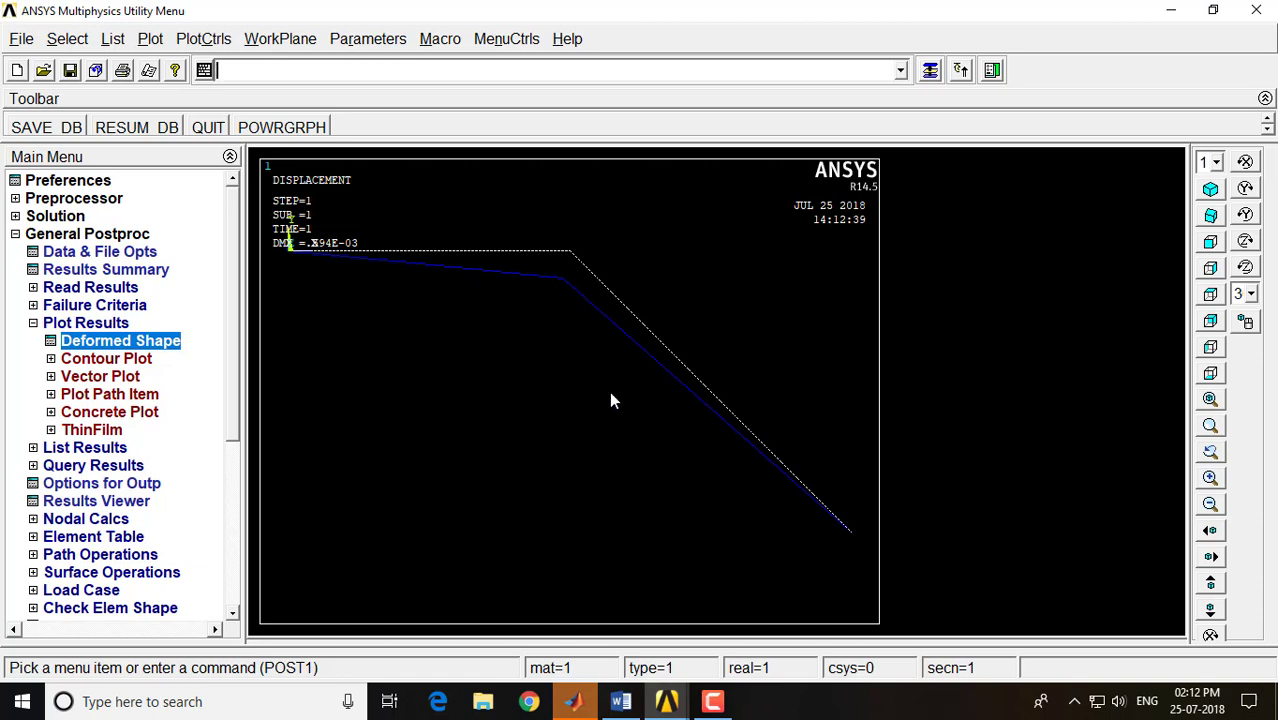
Turn on the display of element shapes based on real constant descriptions in the Size and Shape settings
left_click(201, 42)
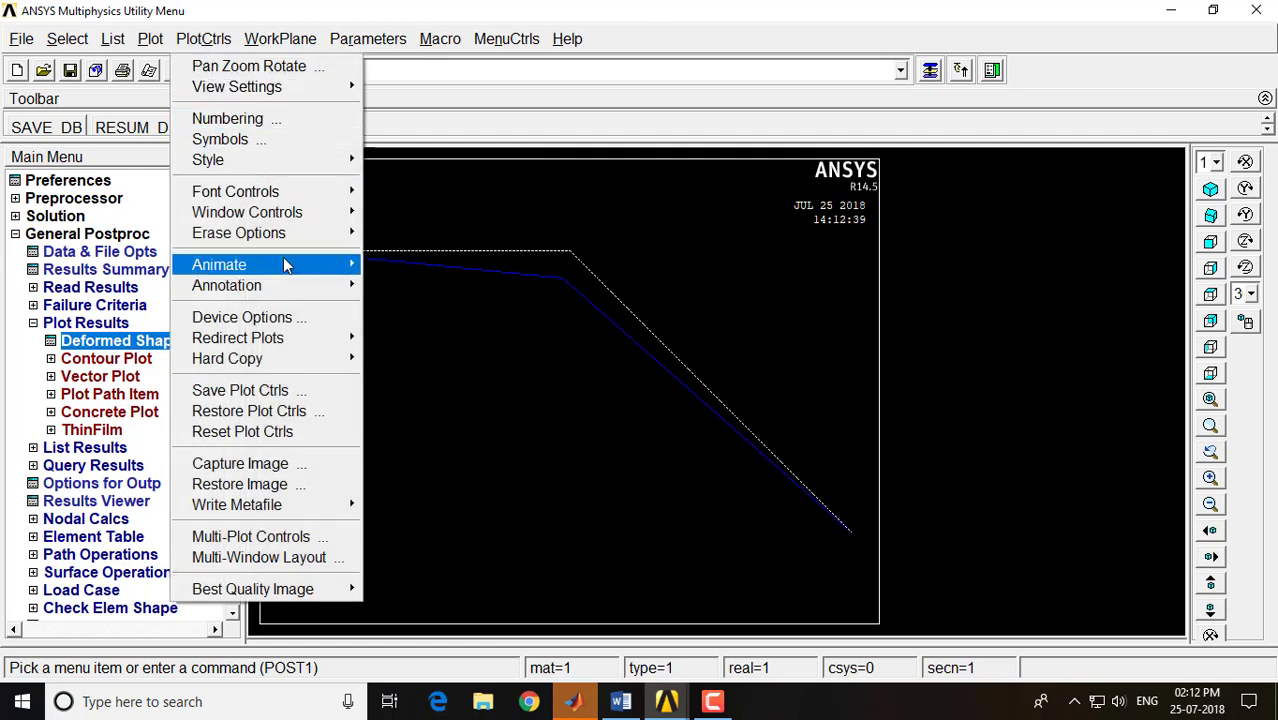
mouse_move(298, 162)
left_click(414, 180)
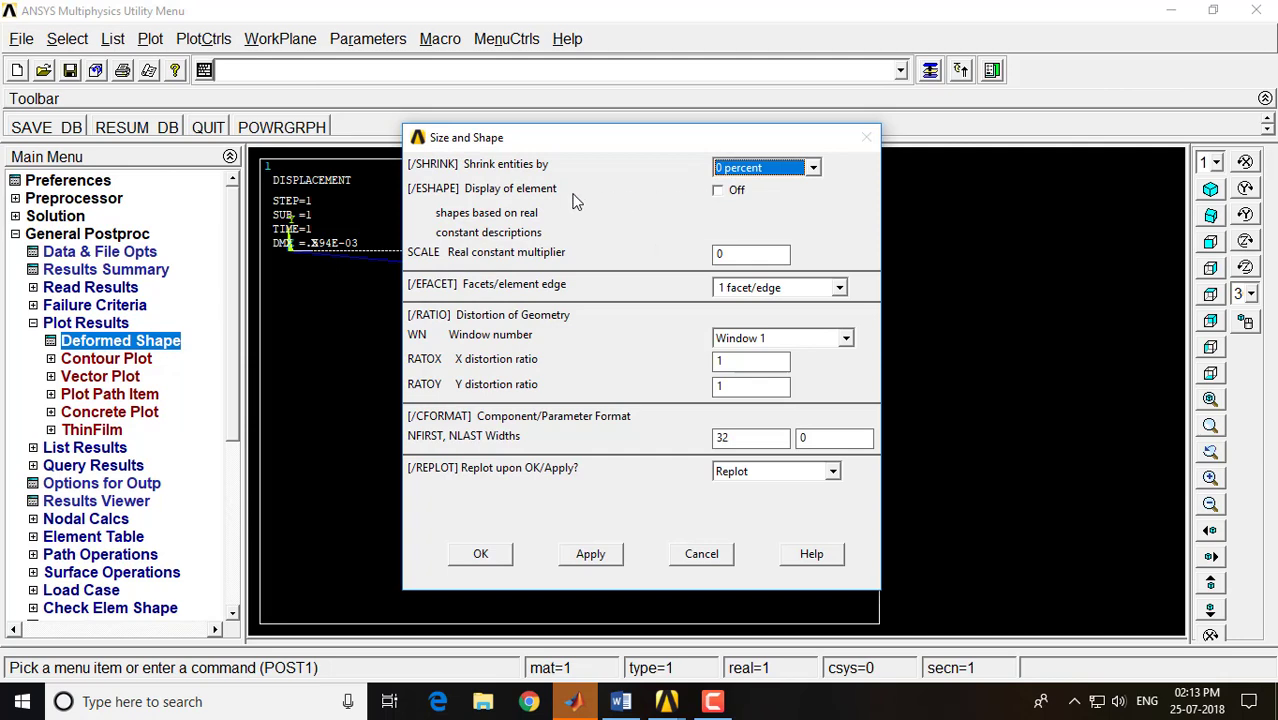
left_click(717, 192)
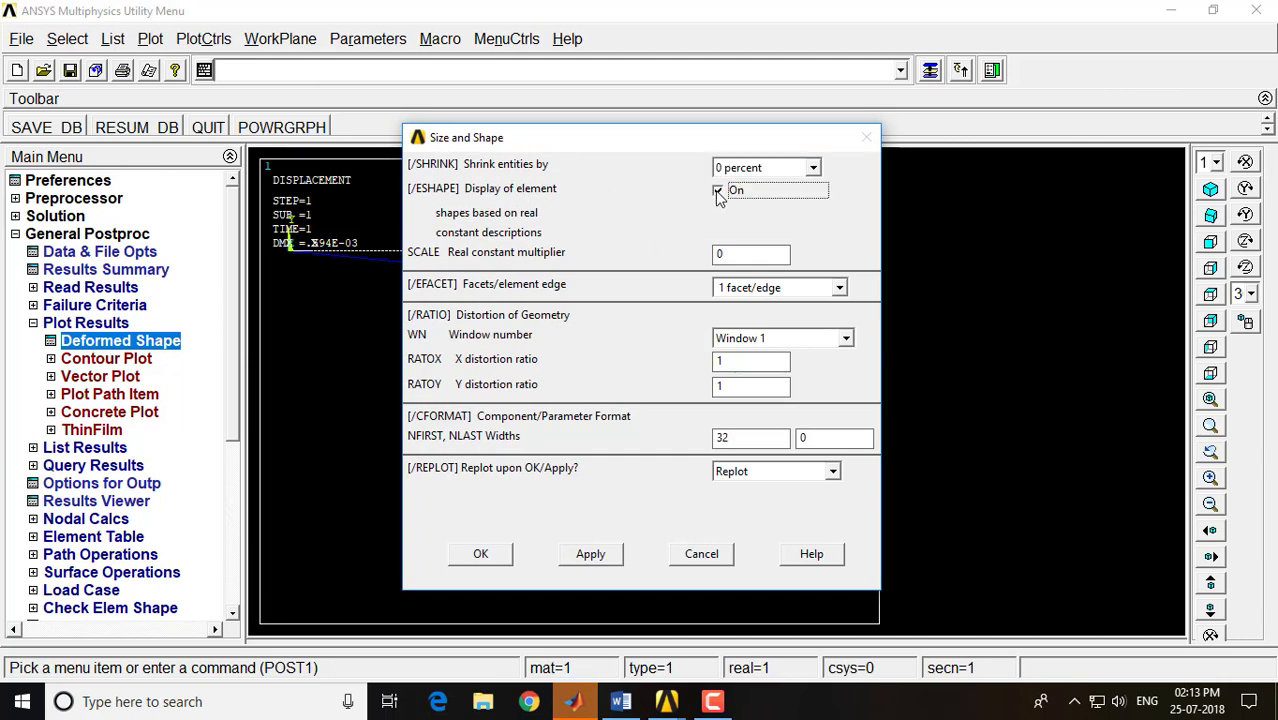
left_click(480, 556)
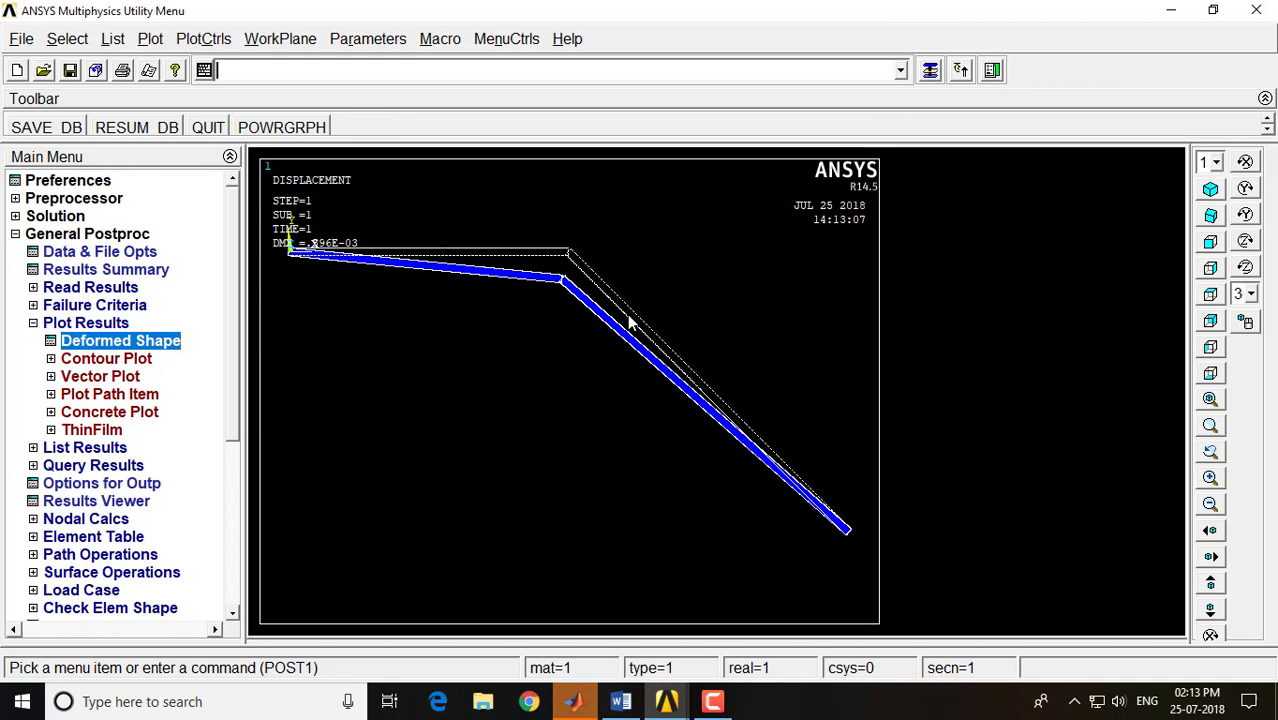
Animate the truss's deformed shape together with the undeformed shape in isometric view, using 10 frames and a 0.5-second time delay
left_click(1209, 190)
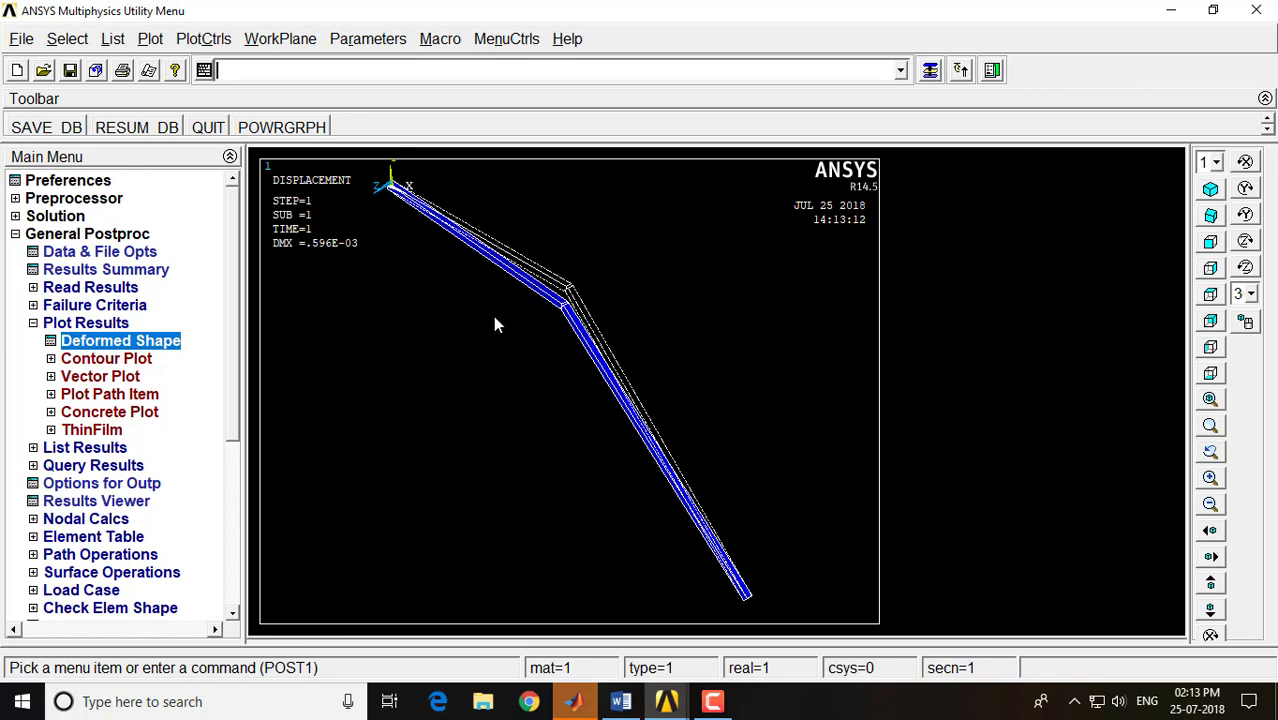
left_click(210, 40)
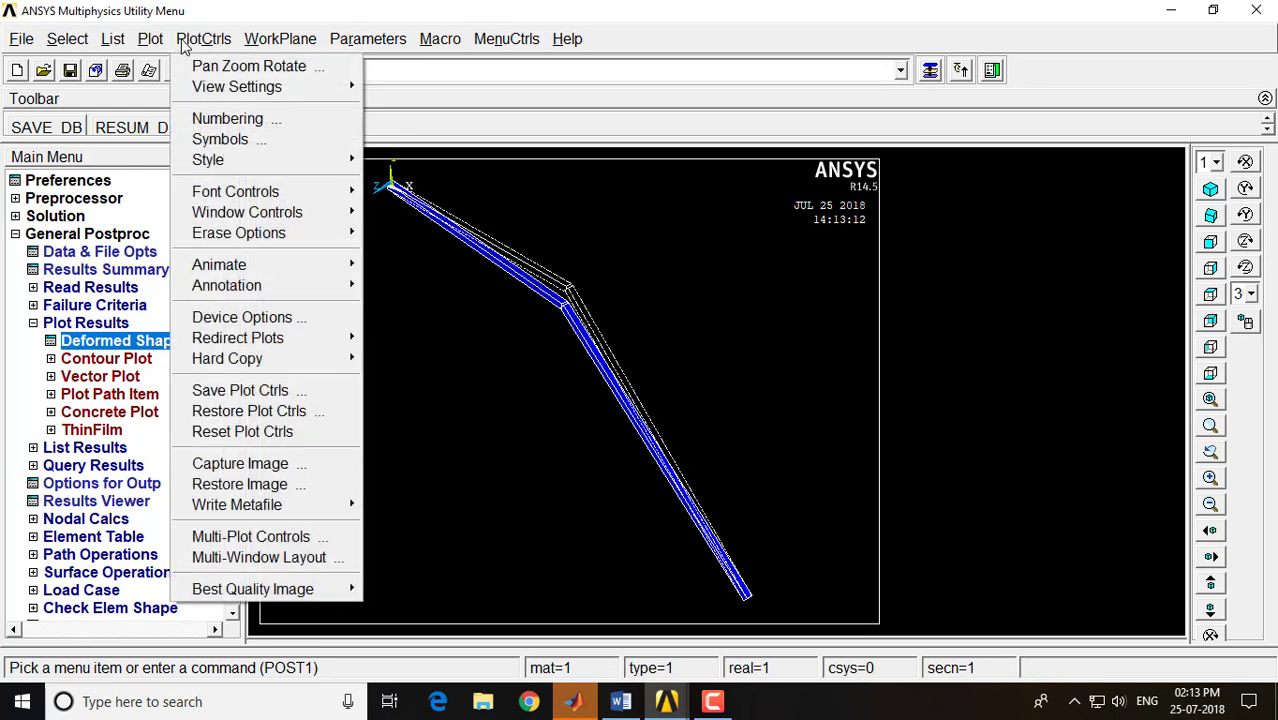
mouse_move(240, 264)
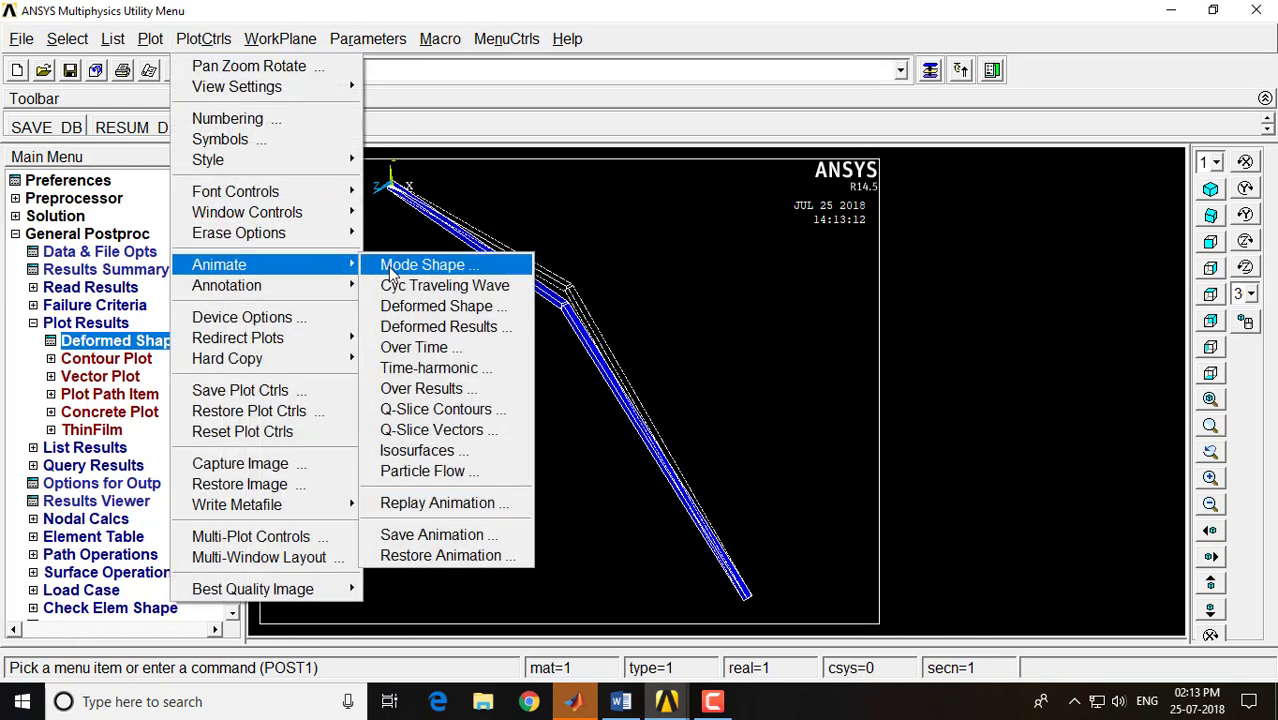
left_click(455, 303)
left_click(737, 382)
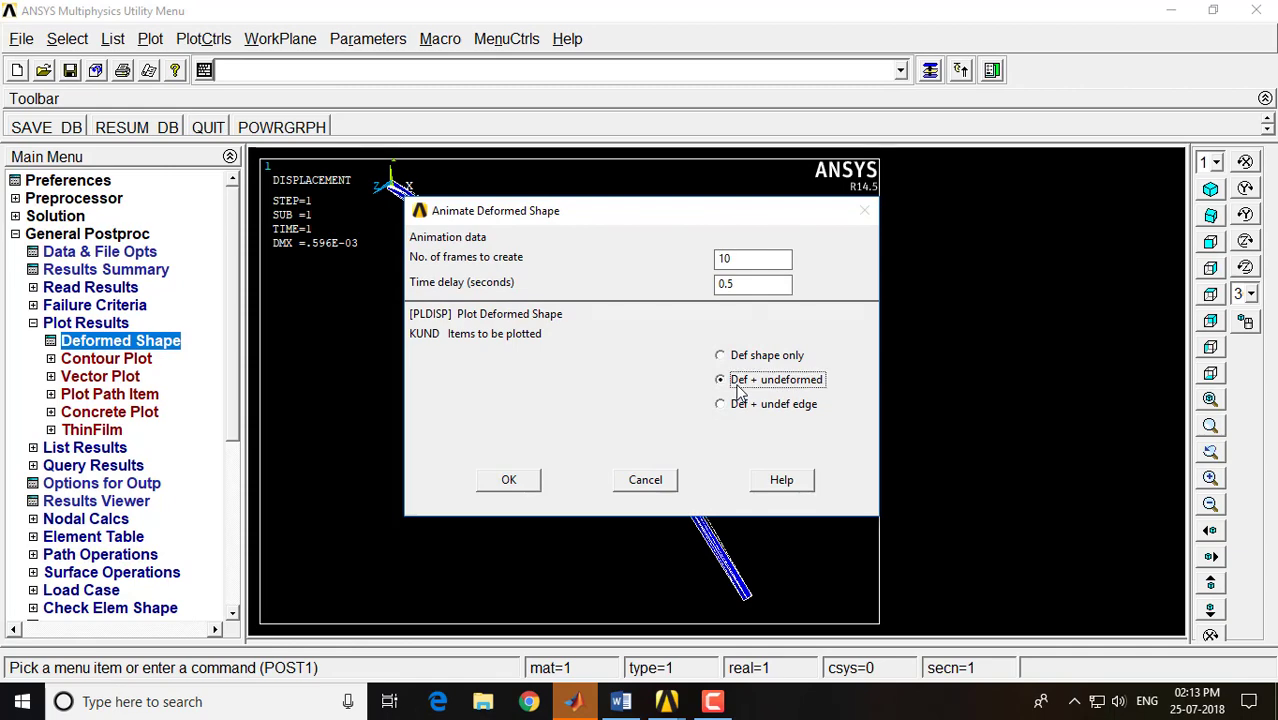
left_click(510, 480)
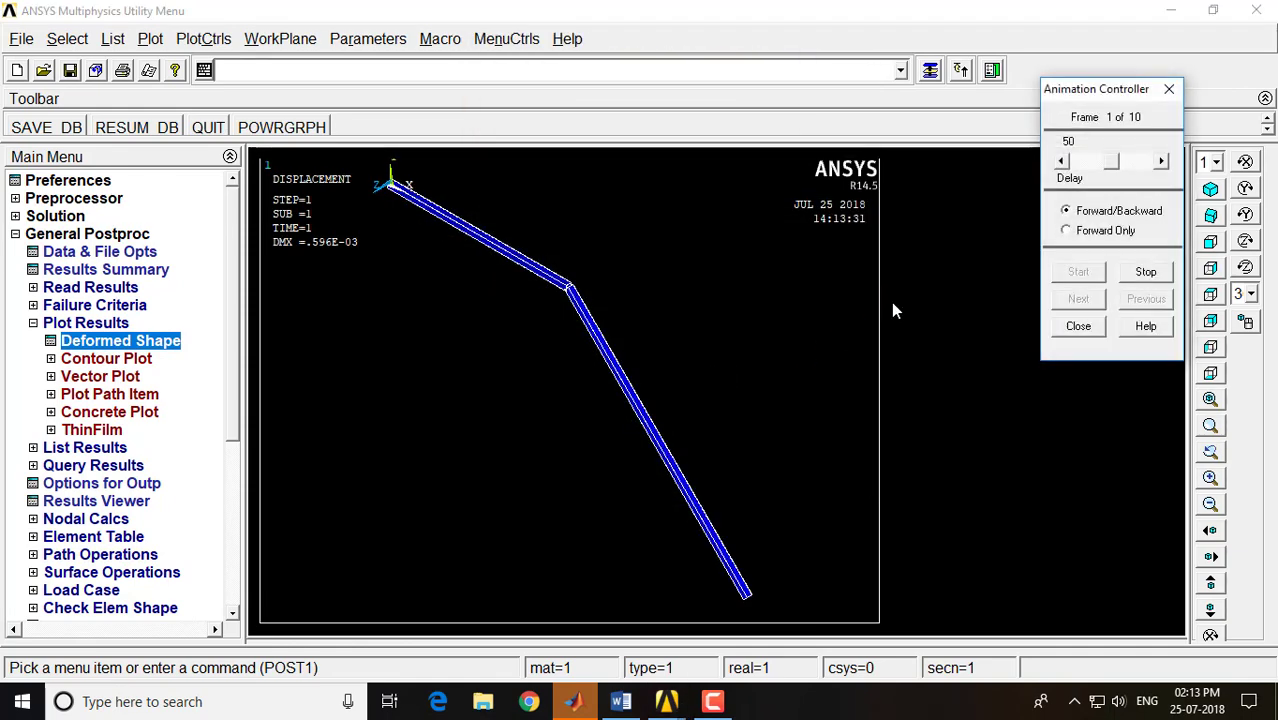
Reduce the animation delay to 25, stop the playback, and close the Animation Controller
left_click_drag(1112, 170, 1100, 165)
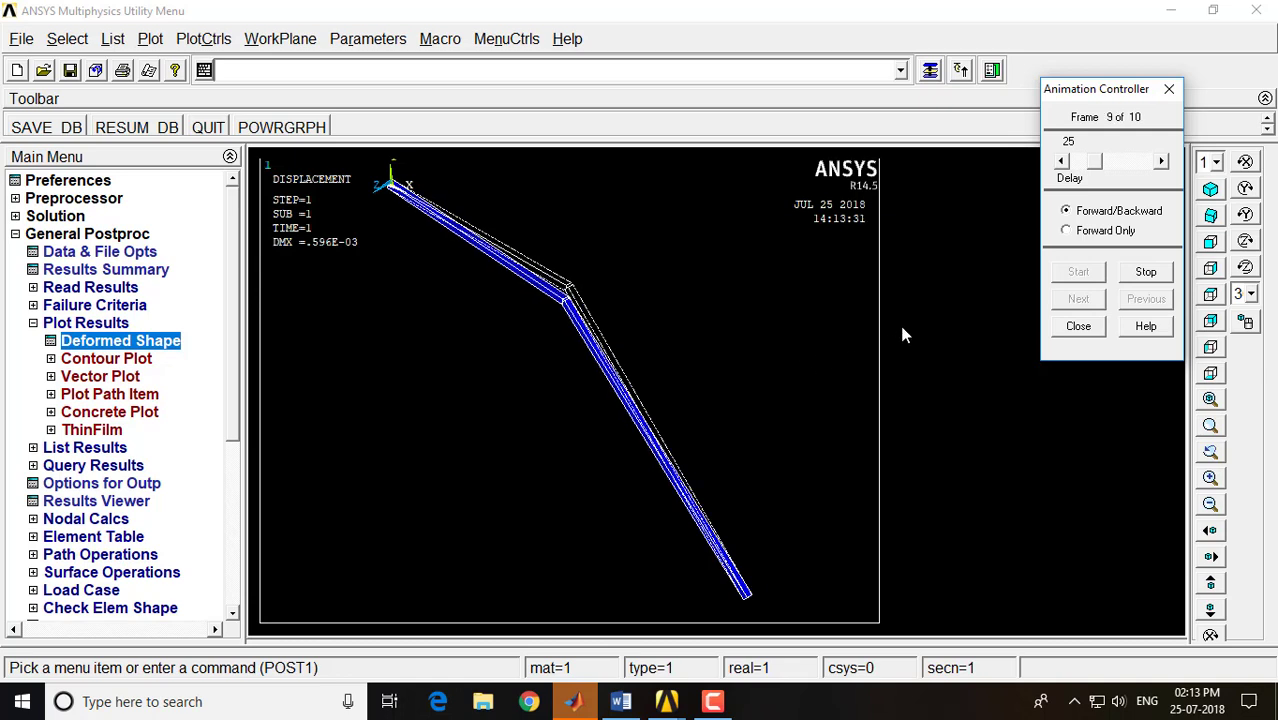
left_click(1143, 273)
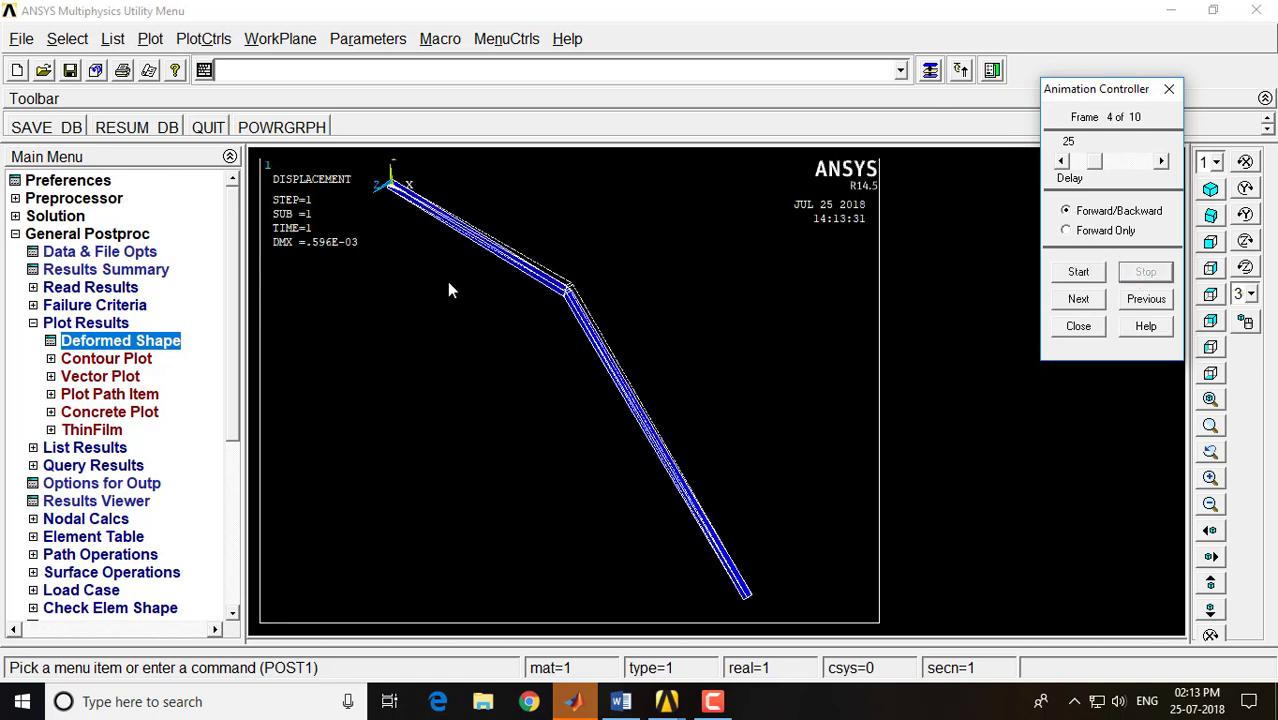
left_click(1078, 326)
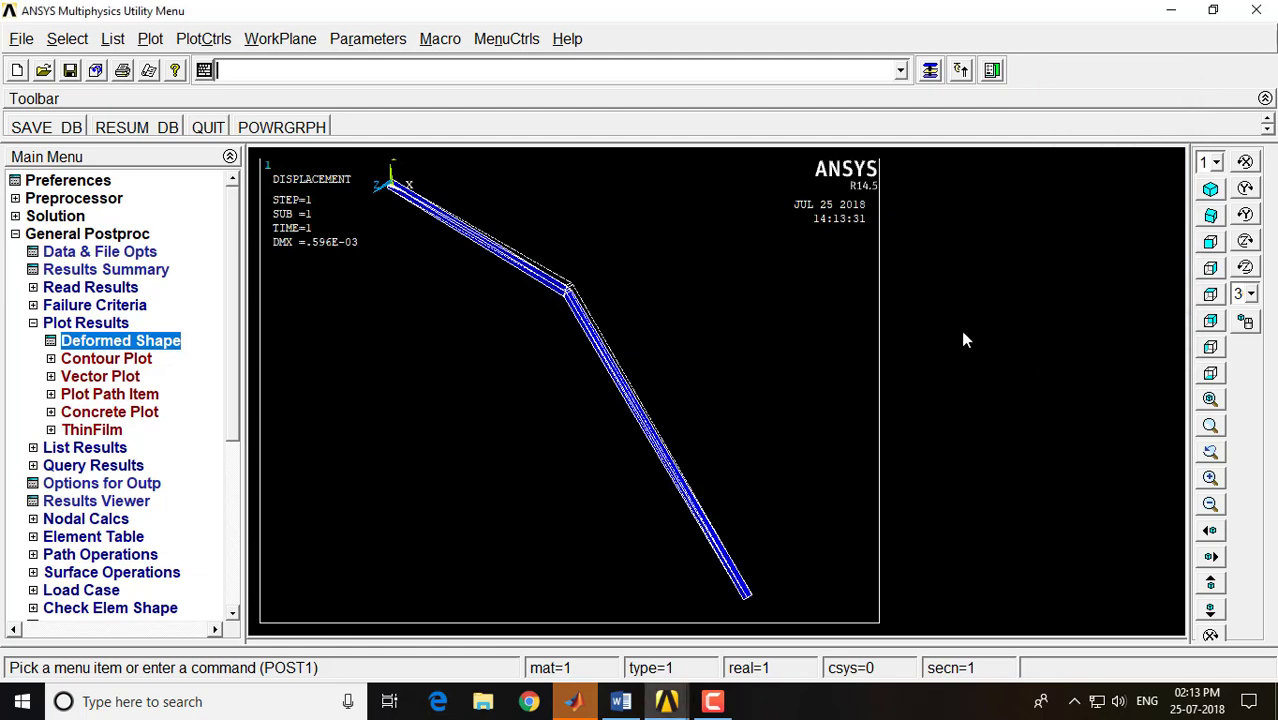
Plot the nodal solution contour of the displacement vector sum on the deformed truss
left_click(127, 360)
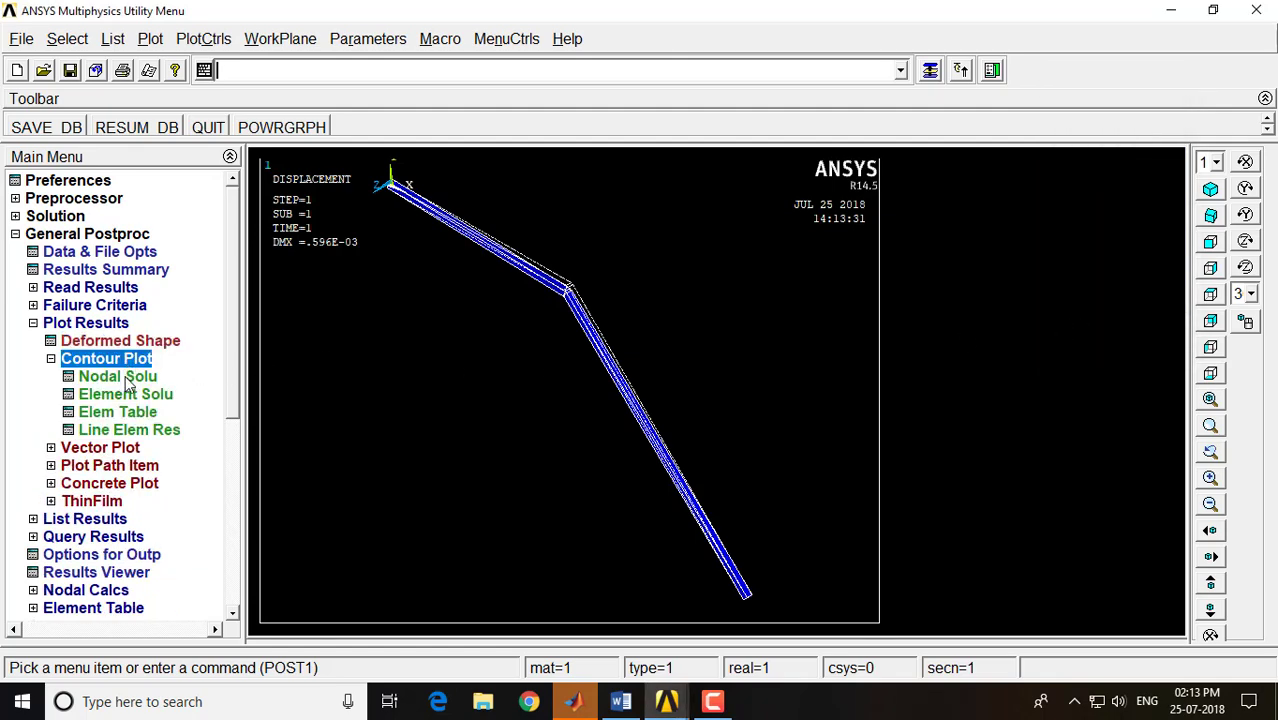
left_click(127, 384)
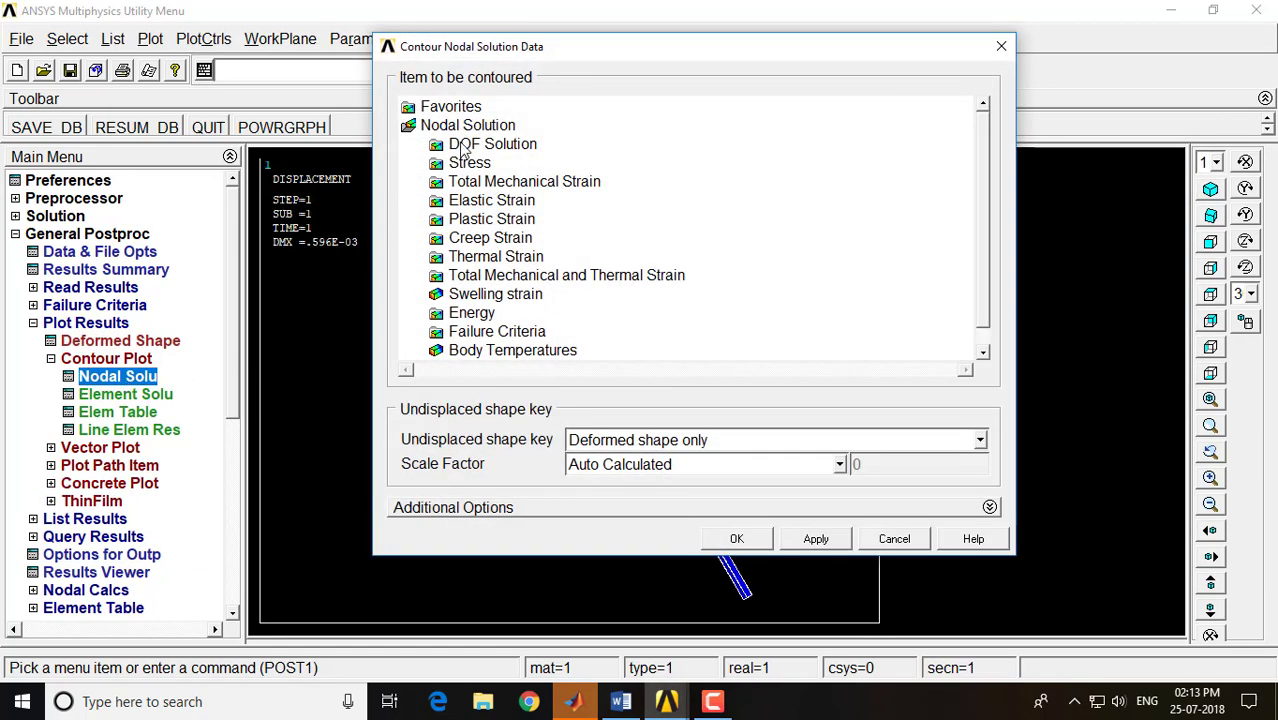
left_click(465, 146)
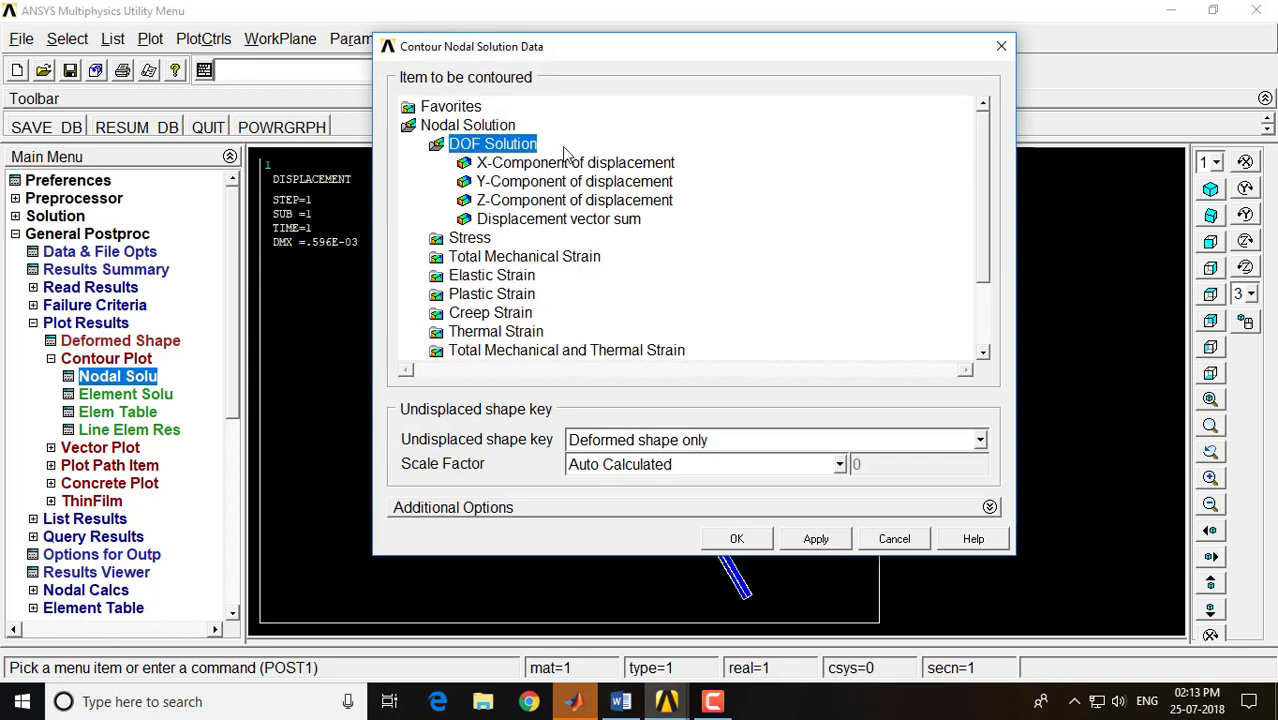
left_click(560, 222)
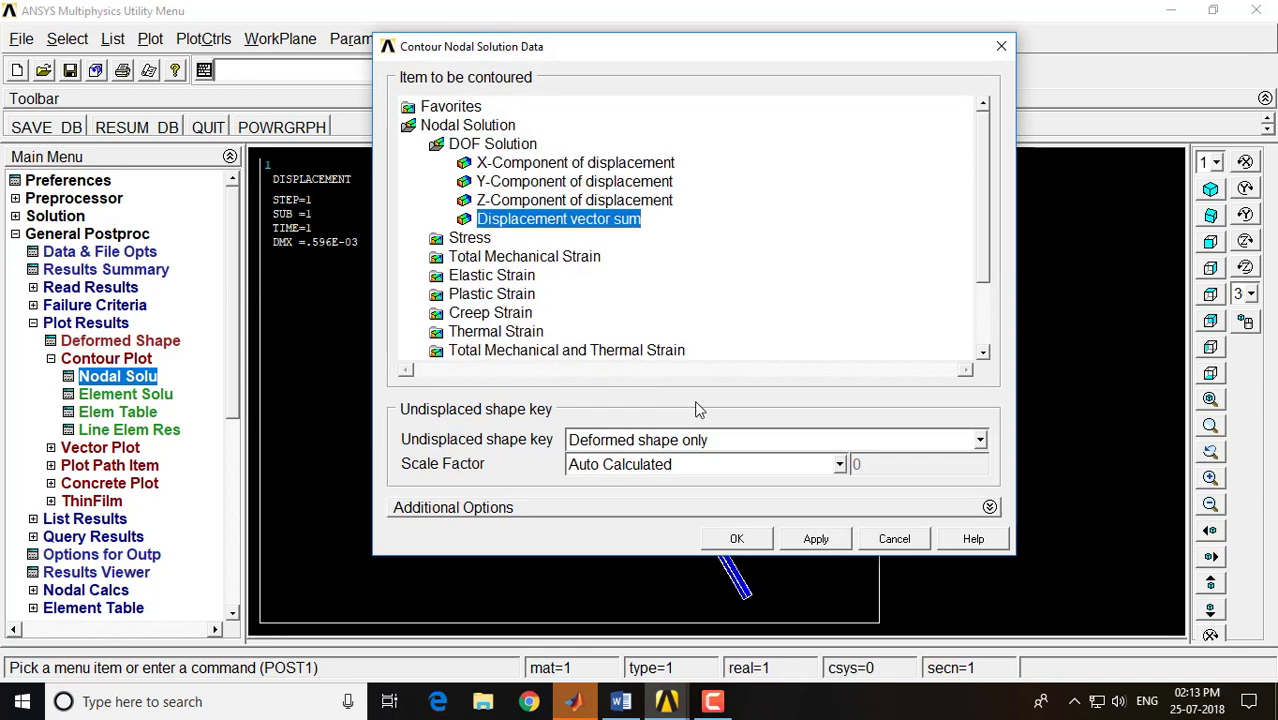
left_click(760, 539)
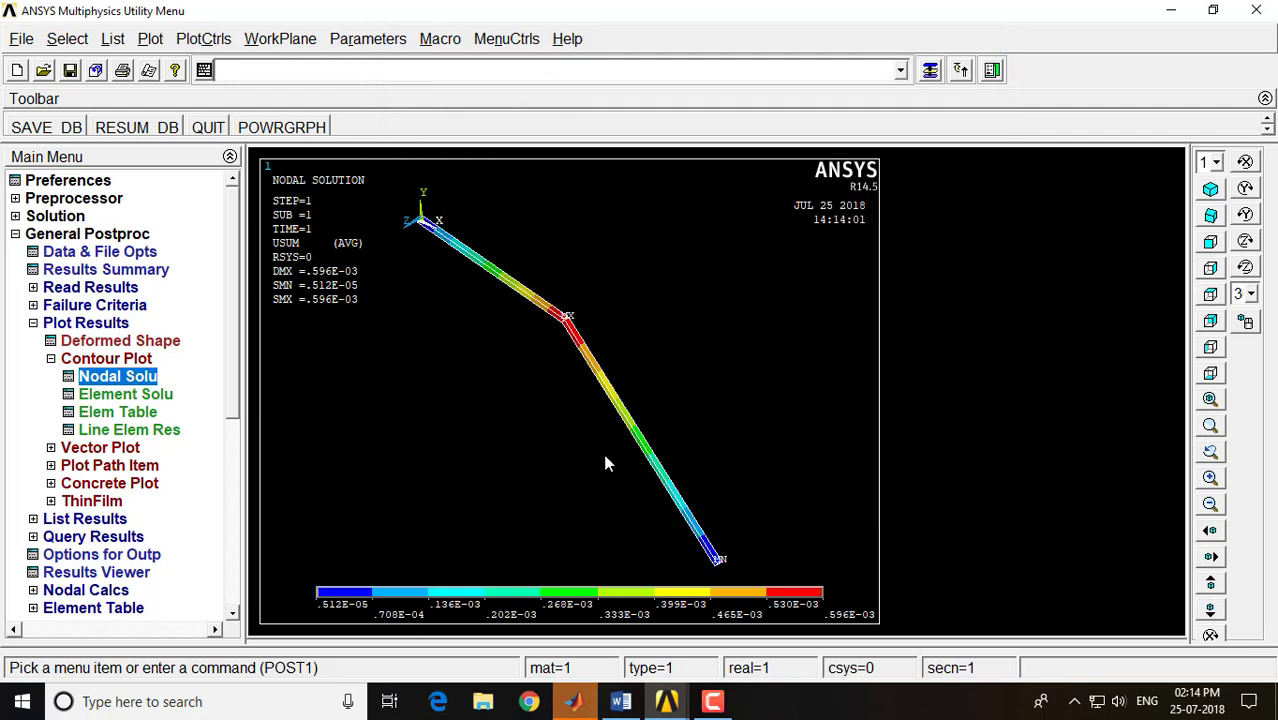
Plot the nodal solution contour of the von Mises stress on the deformed truss
left_click(118, 377)
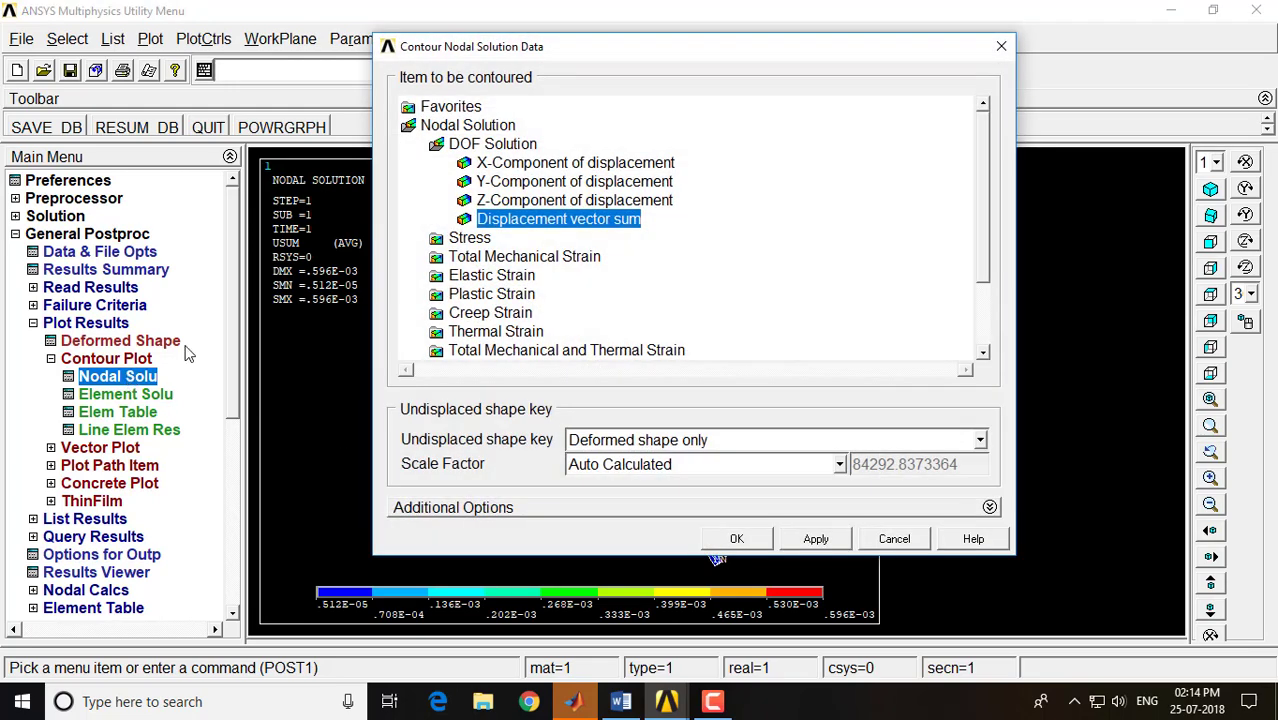
left_click(477, 240)
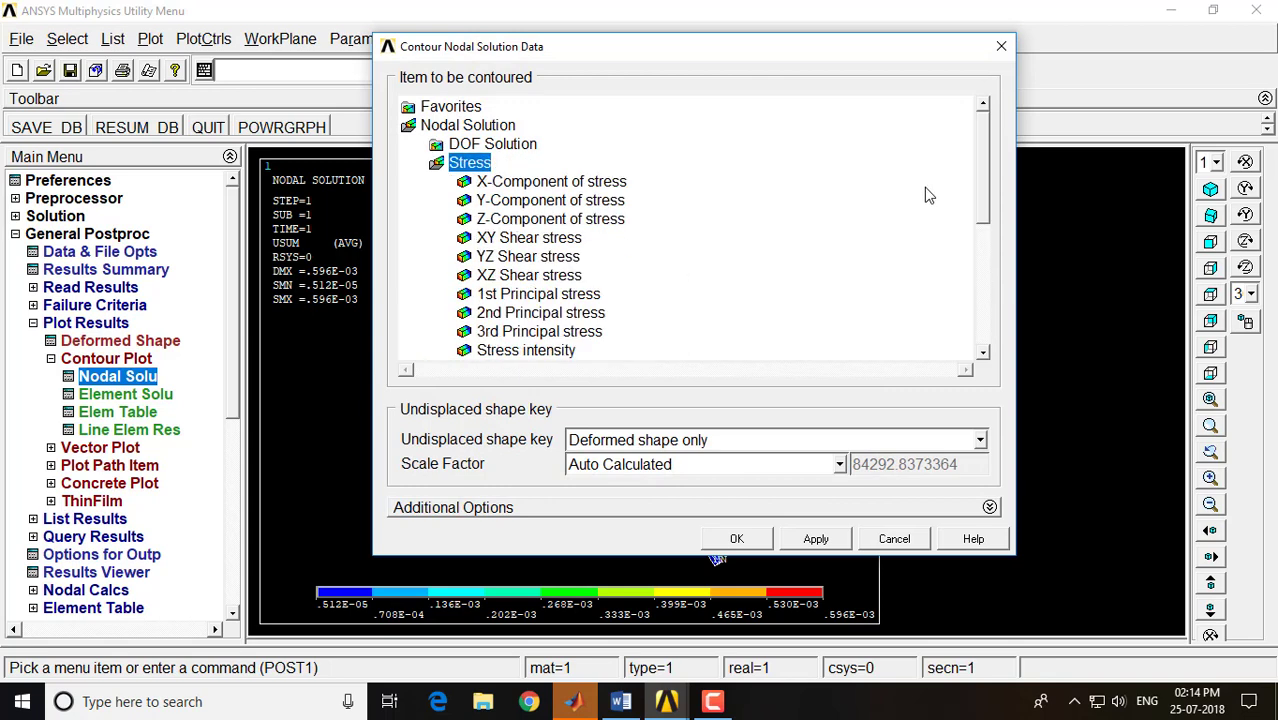
left_click_drag(985, 199, 997, 247)
left_click(546, 276)
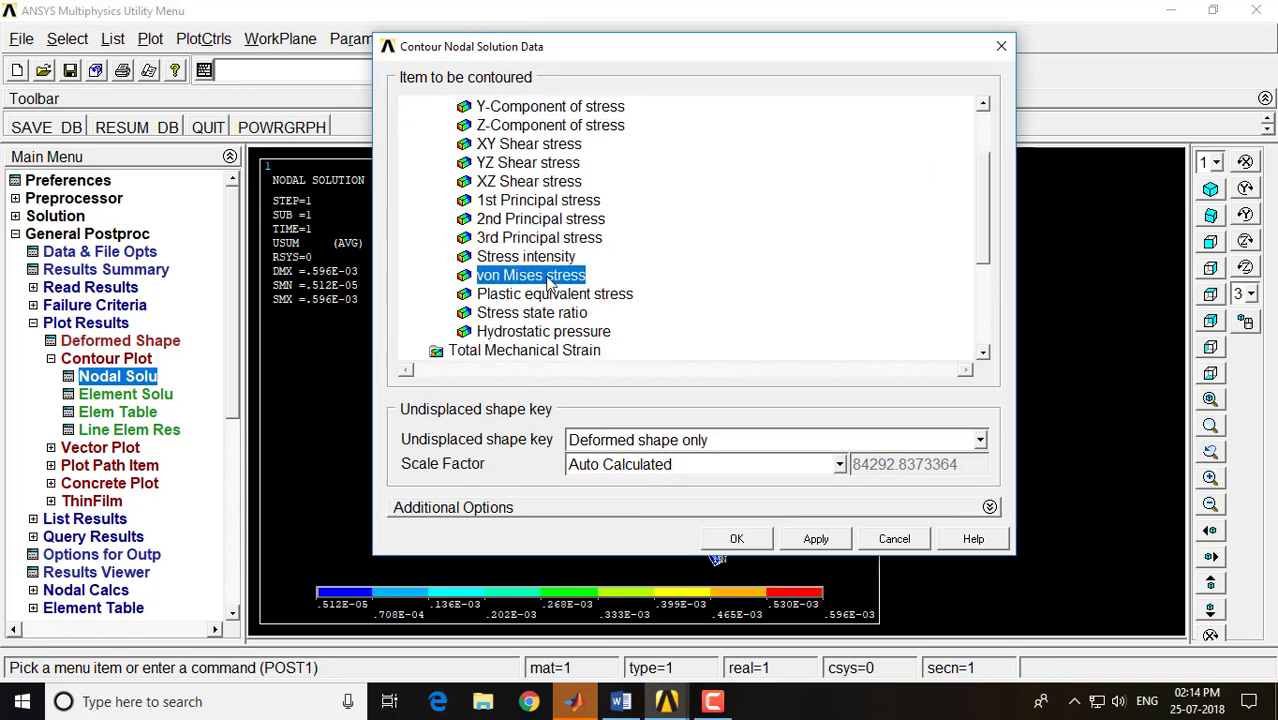
left_click(730, 540)
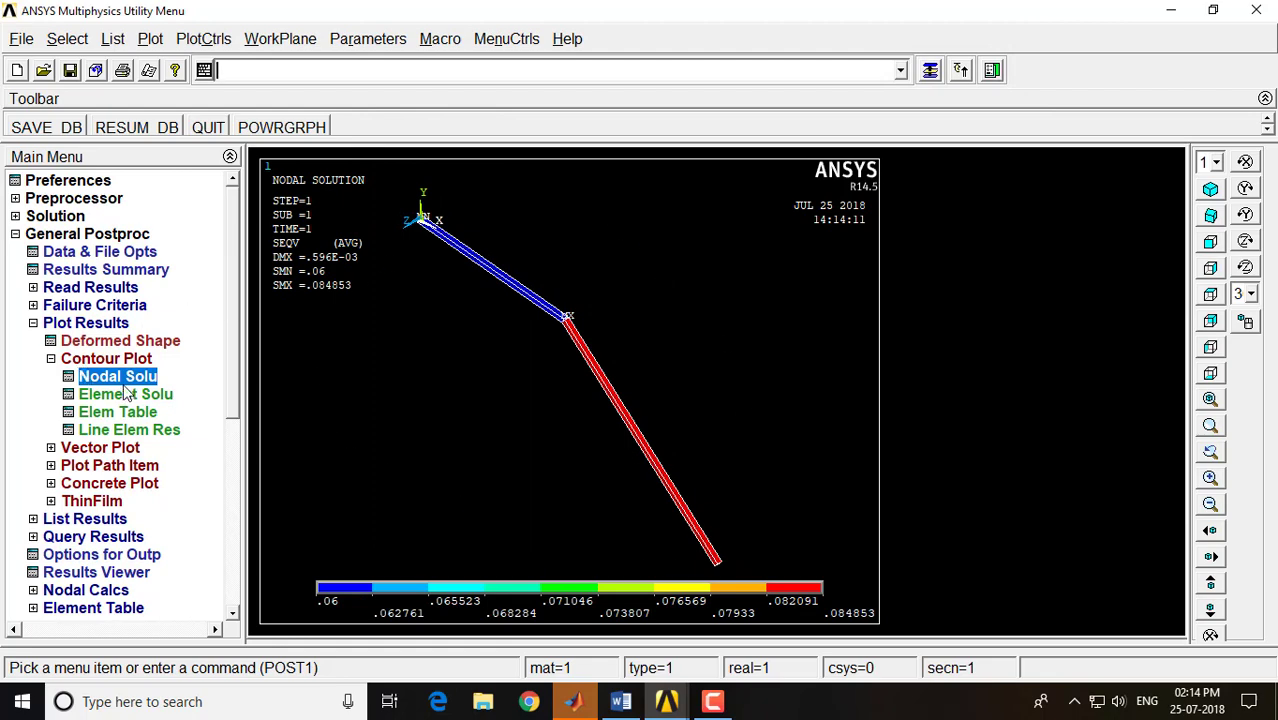
Replot the deformed shape with the undeformed shape, compare it with the truss figure in the Word notes, and return to ANSYS
left_click(112, 342)
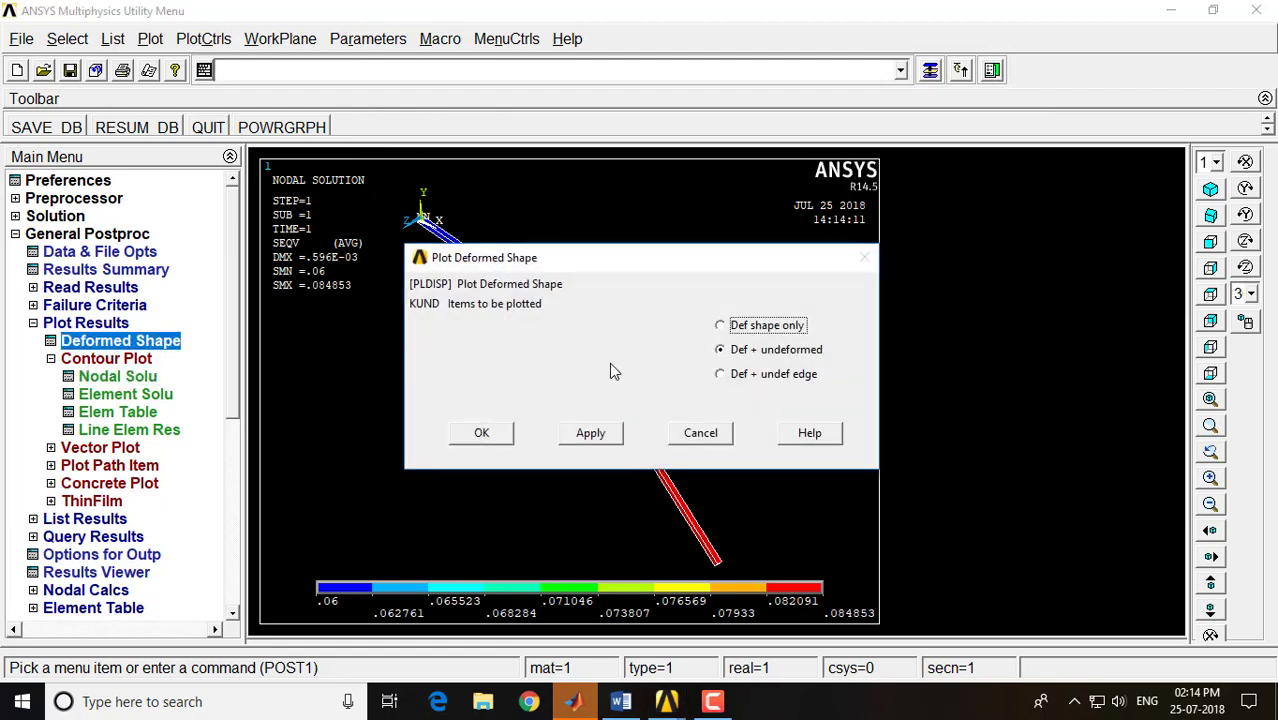
left_click(479, 431)
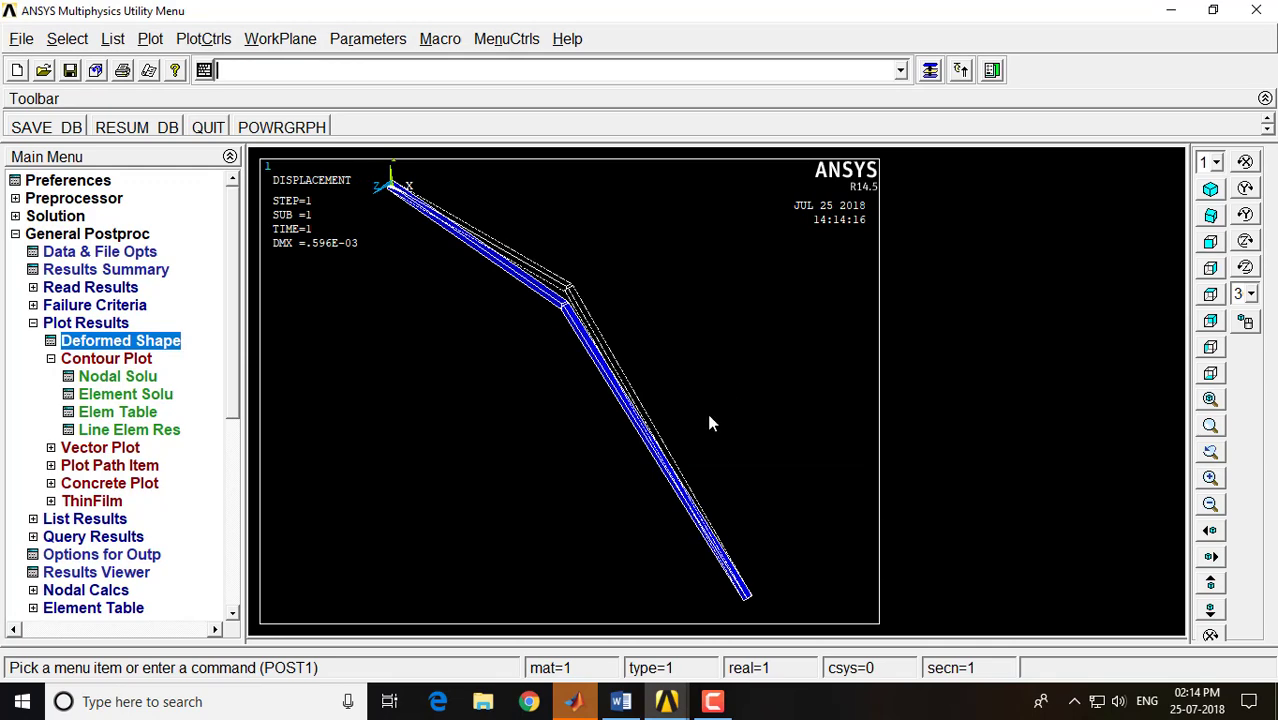
left_click(620, 701)
scroll(495, 353, "up", 1)
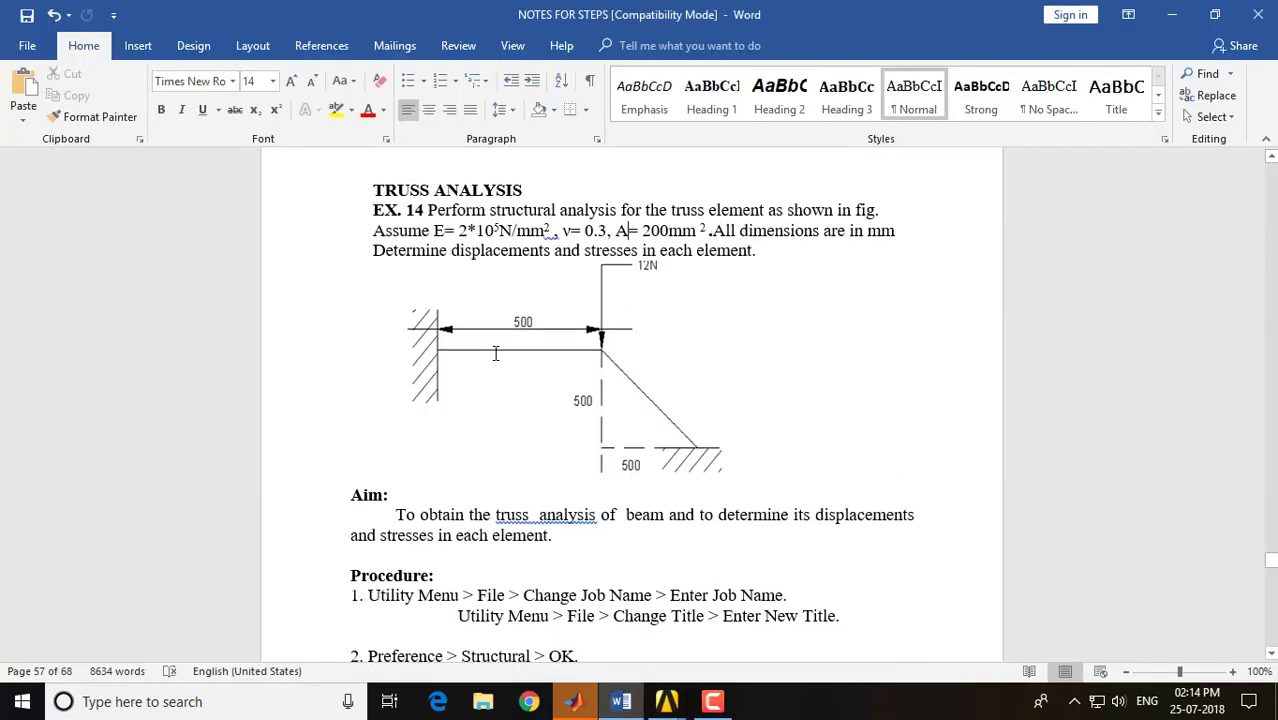
scroll(495, 353, "down", 1)
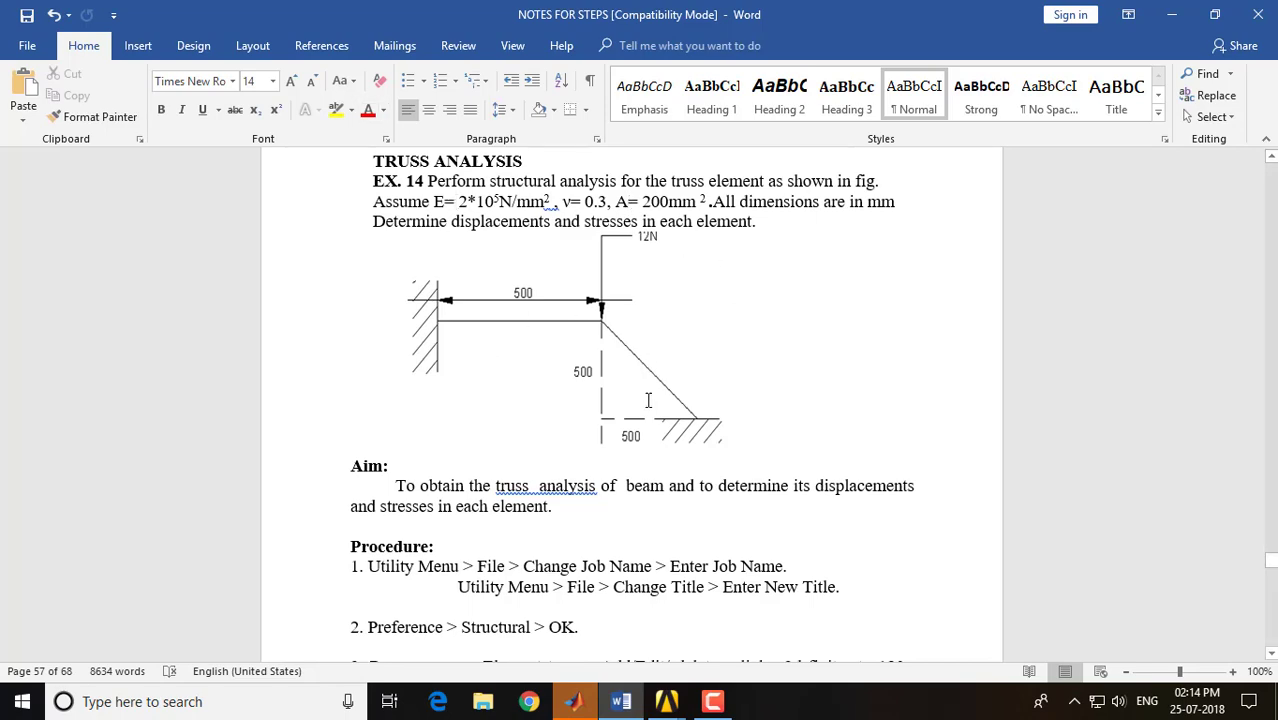
left_click(667, 701)
left_click(745, 562)
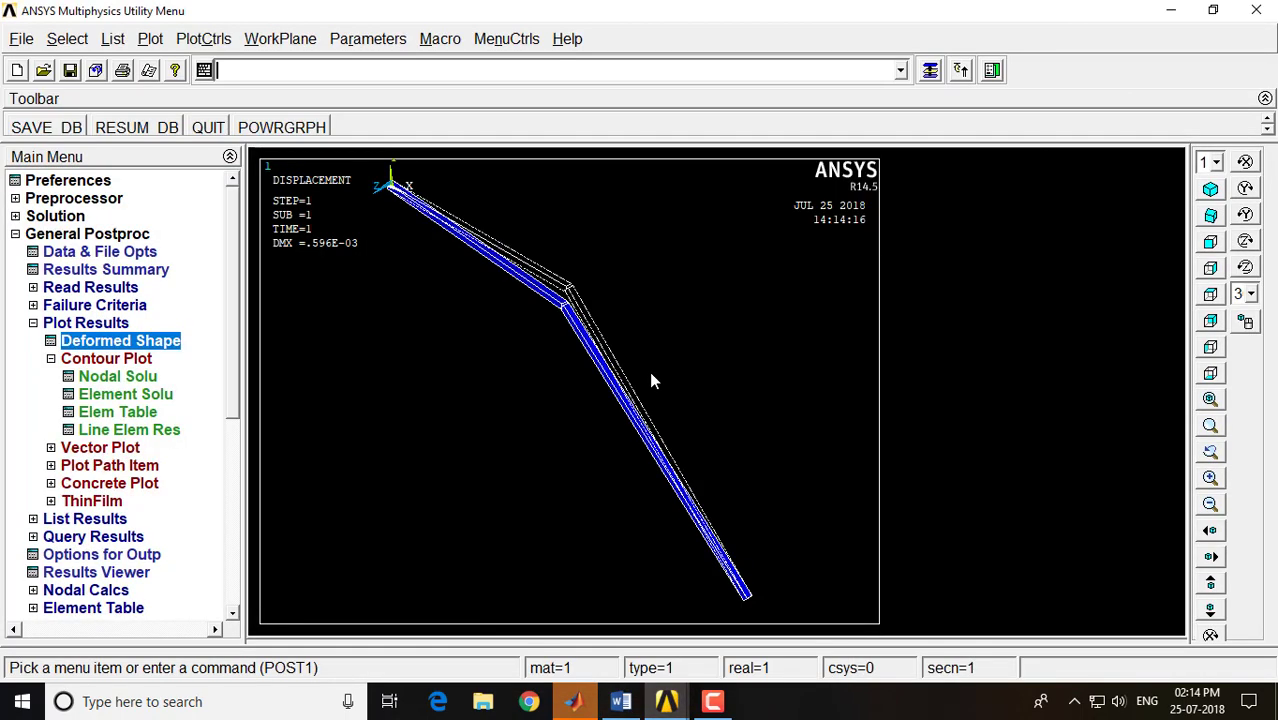